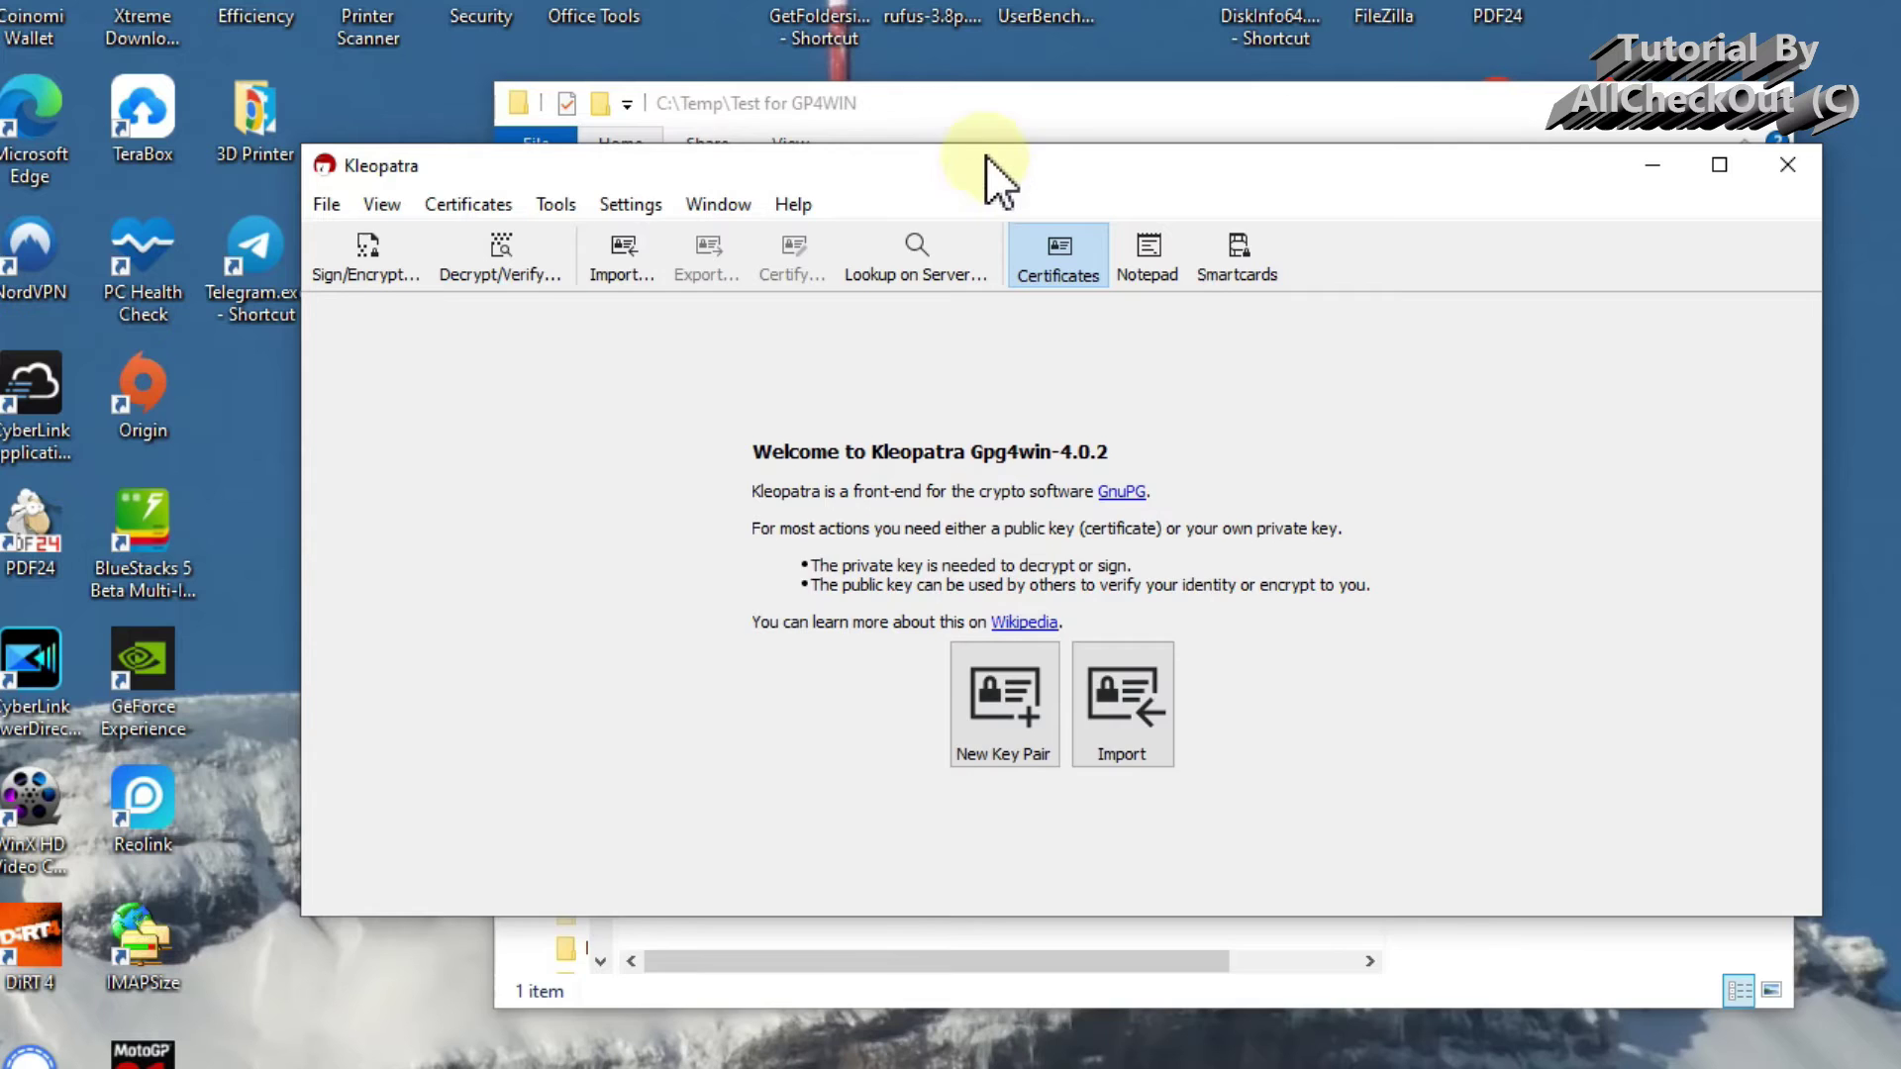
# Move Kleopatra's welcome window aside and minimize it to show the Test for GP4WIN folder.
pyautogui.moveTo(987, 159); pyautogui.dragTo(953, 266)
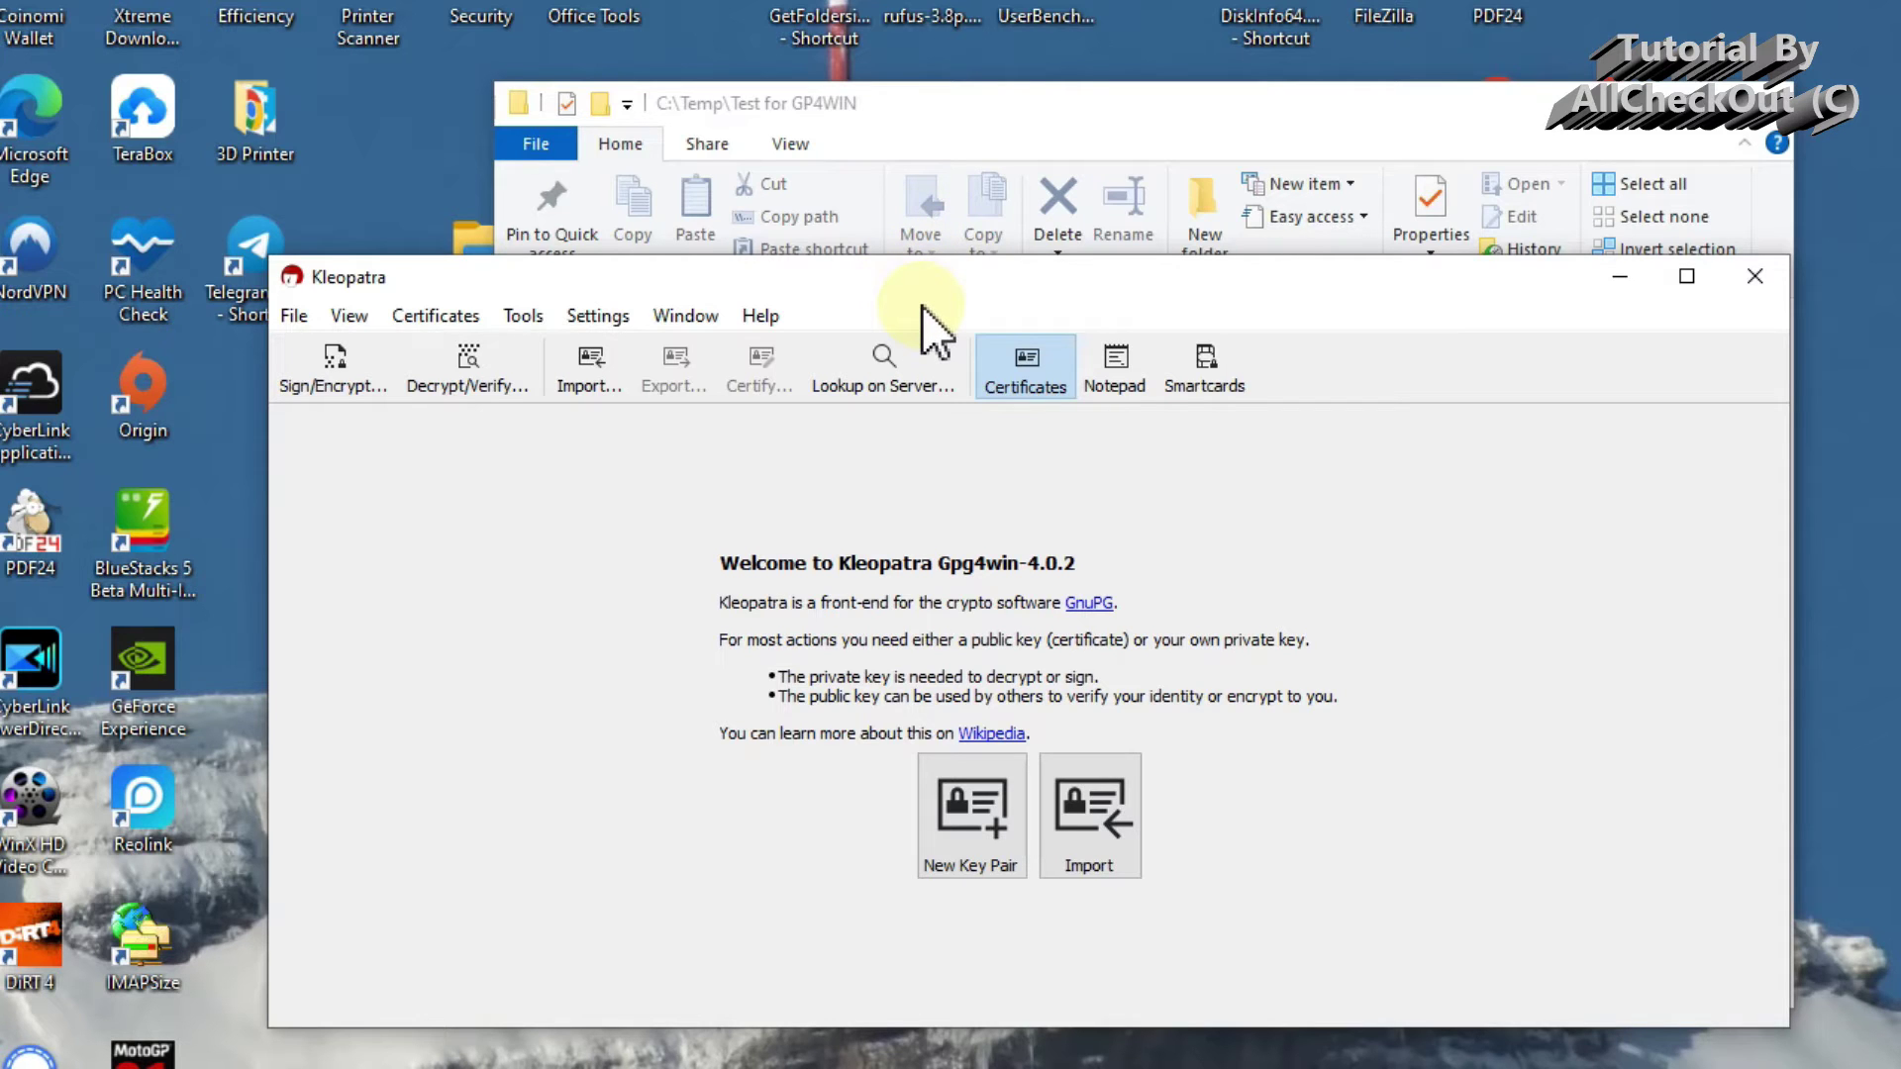
pyautogui.click(1622, 278)
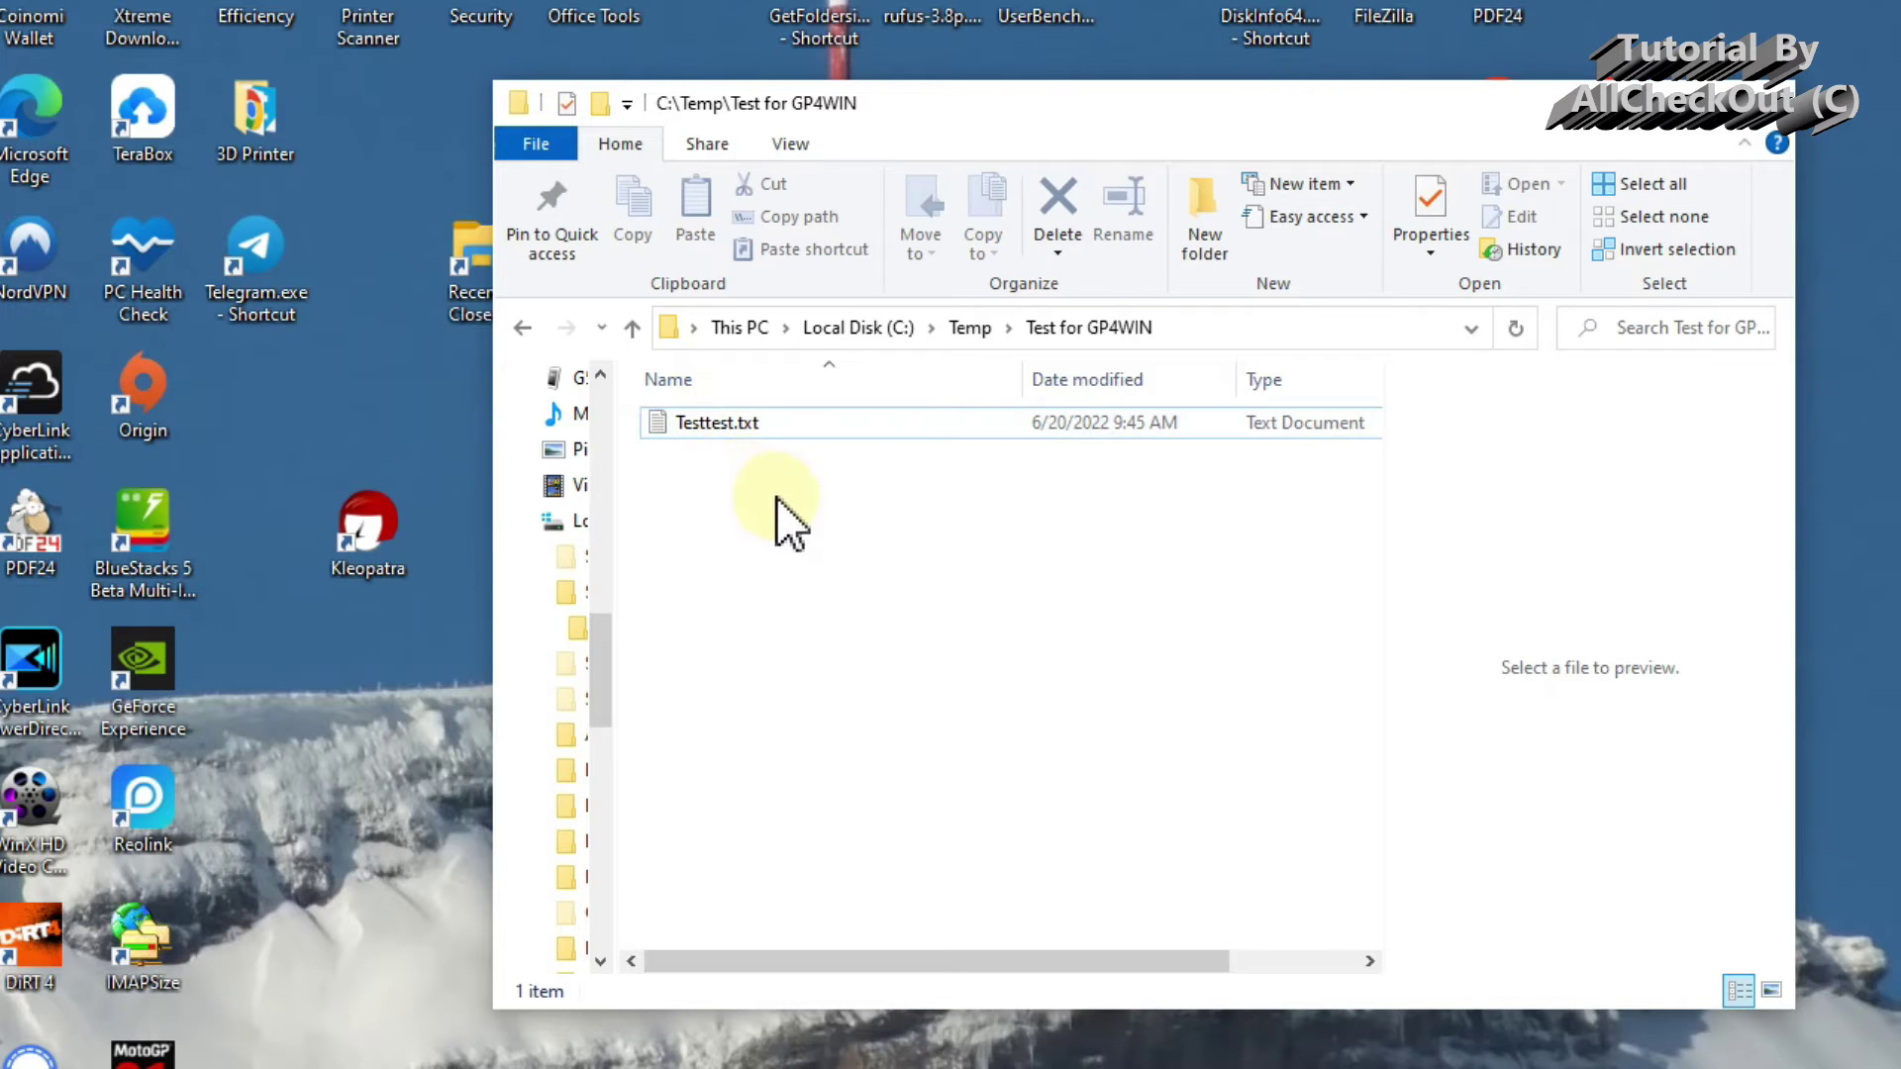
# Open Testtest.txt in Notepad, confirm it reads 'Test Test', and close Notepad.
pyautogui.click(743, 429)
pyautogui.doubleClick(742, 428)
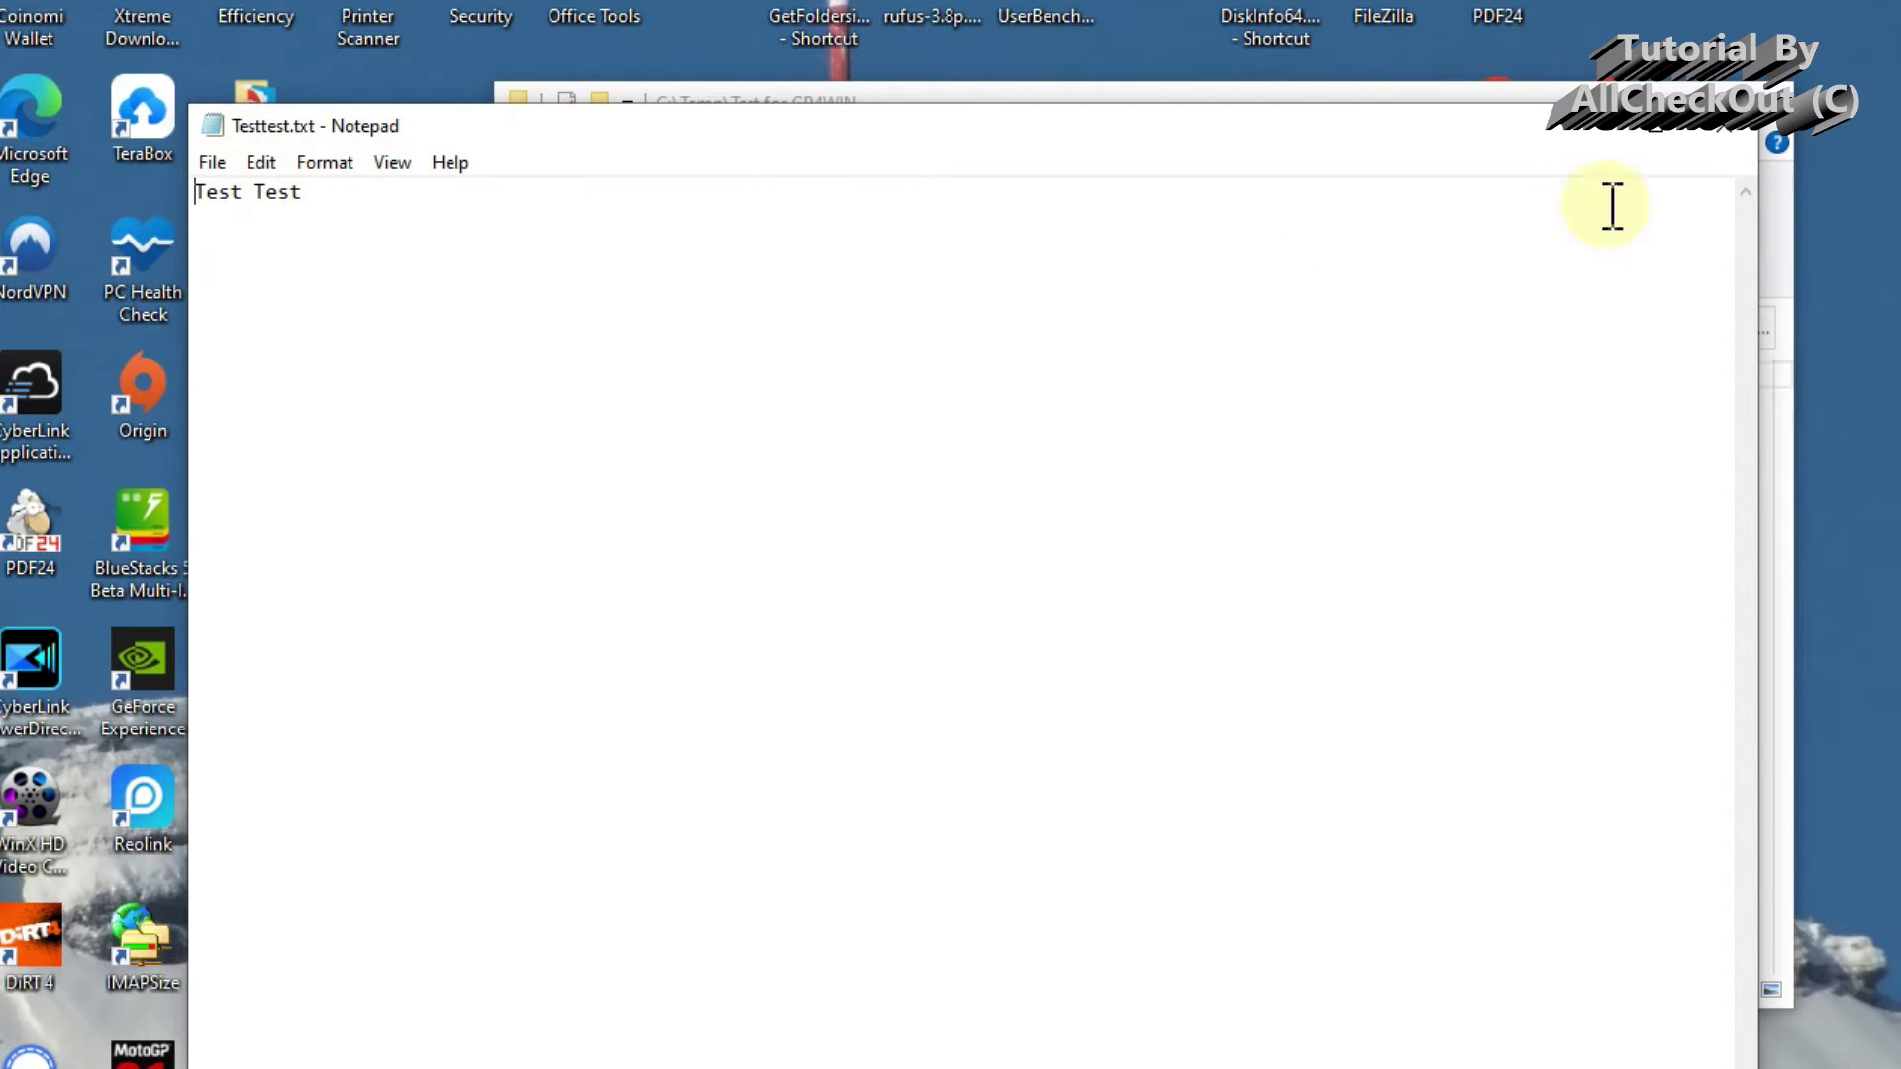
pyautogui.click(1701, 138)
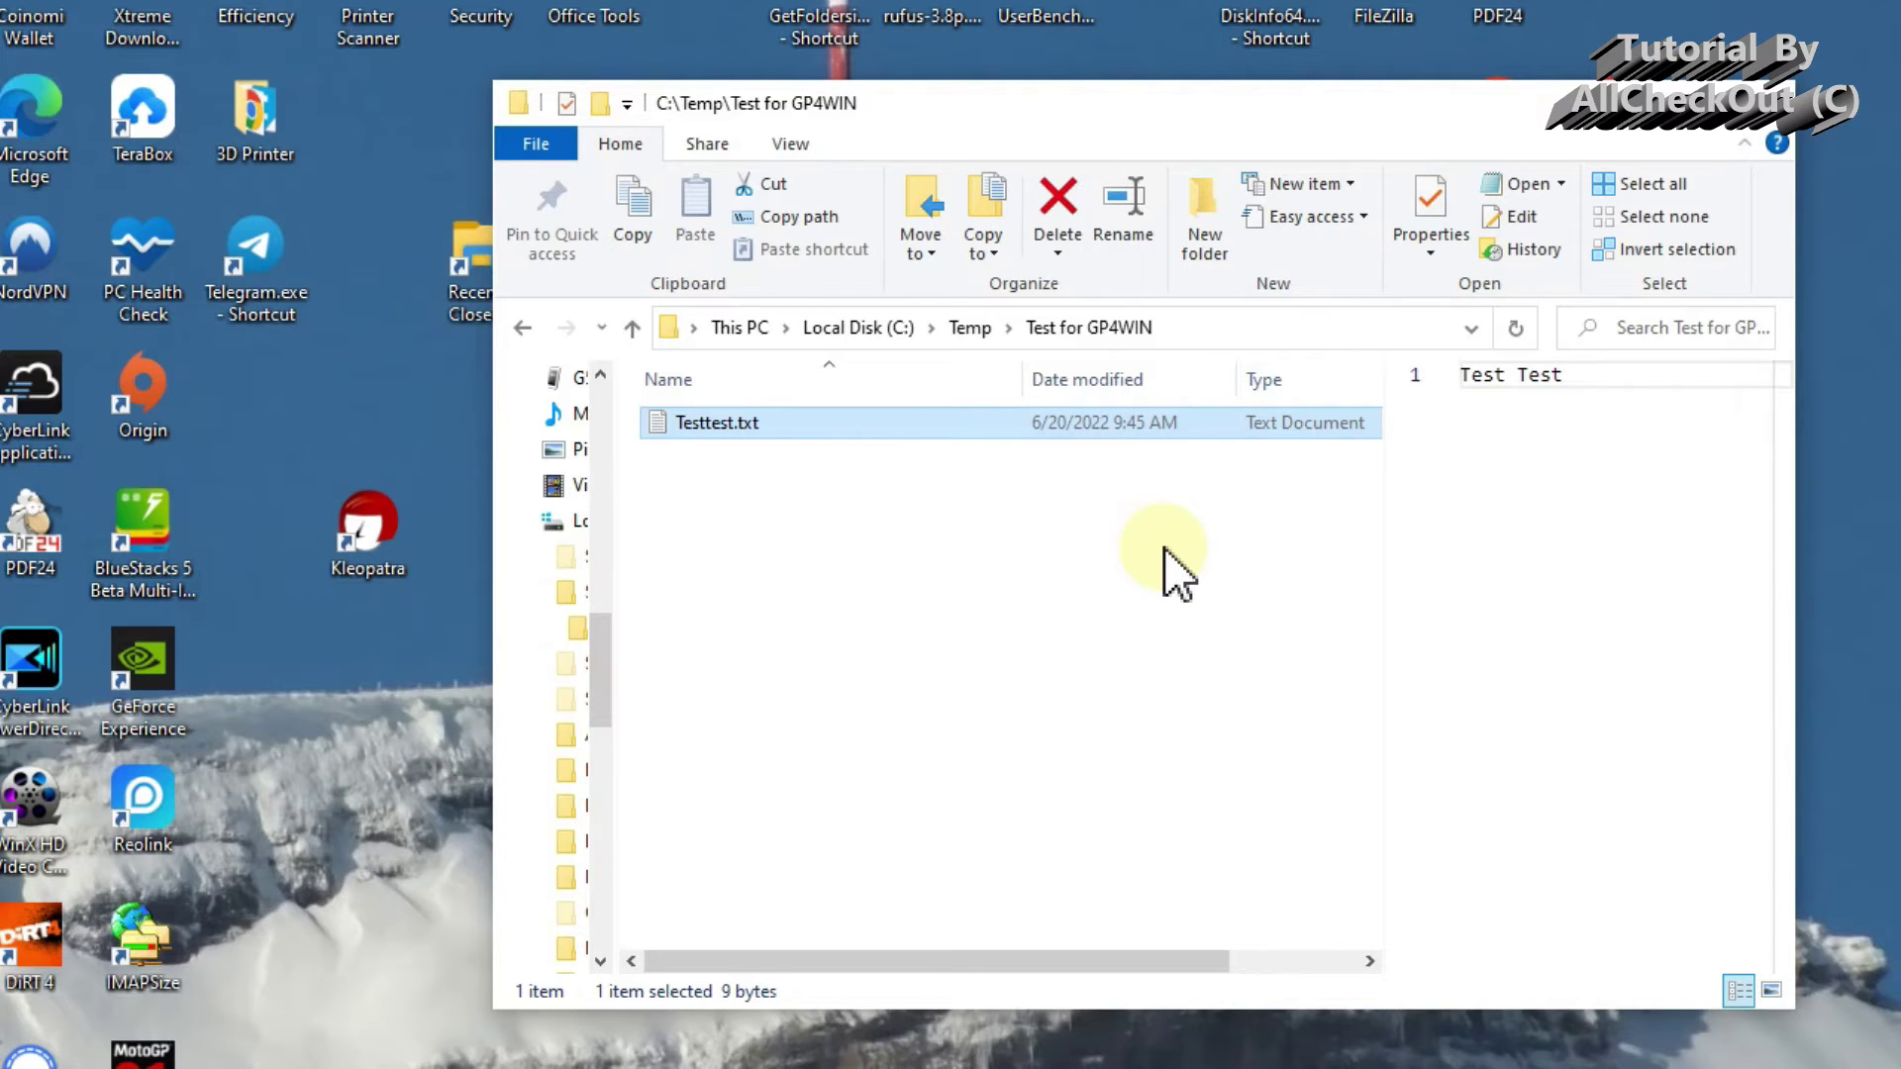
pyautogui.doubleClick(711, 425)
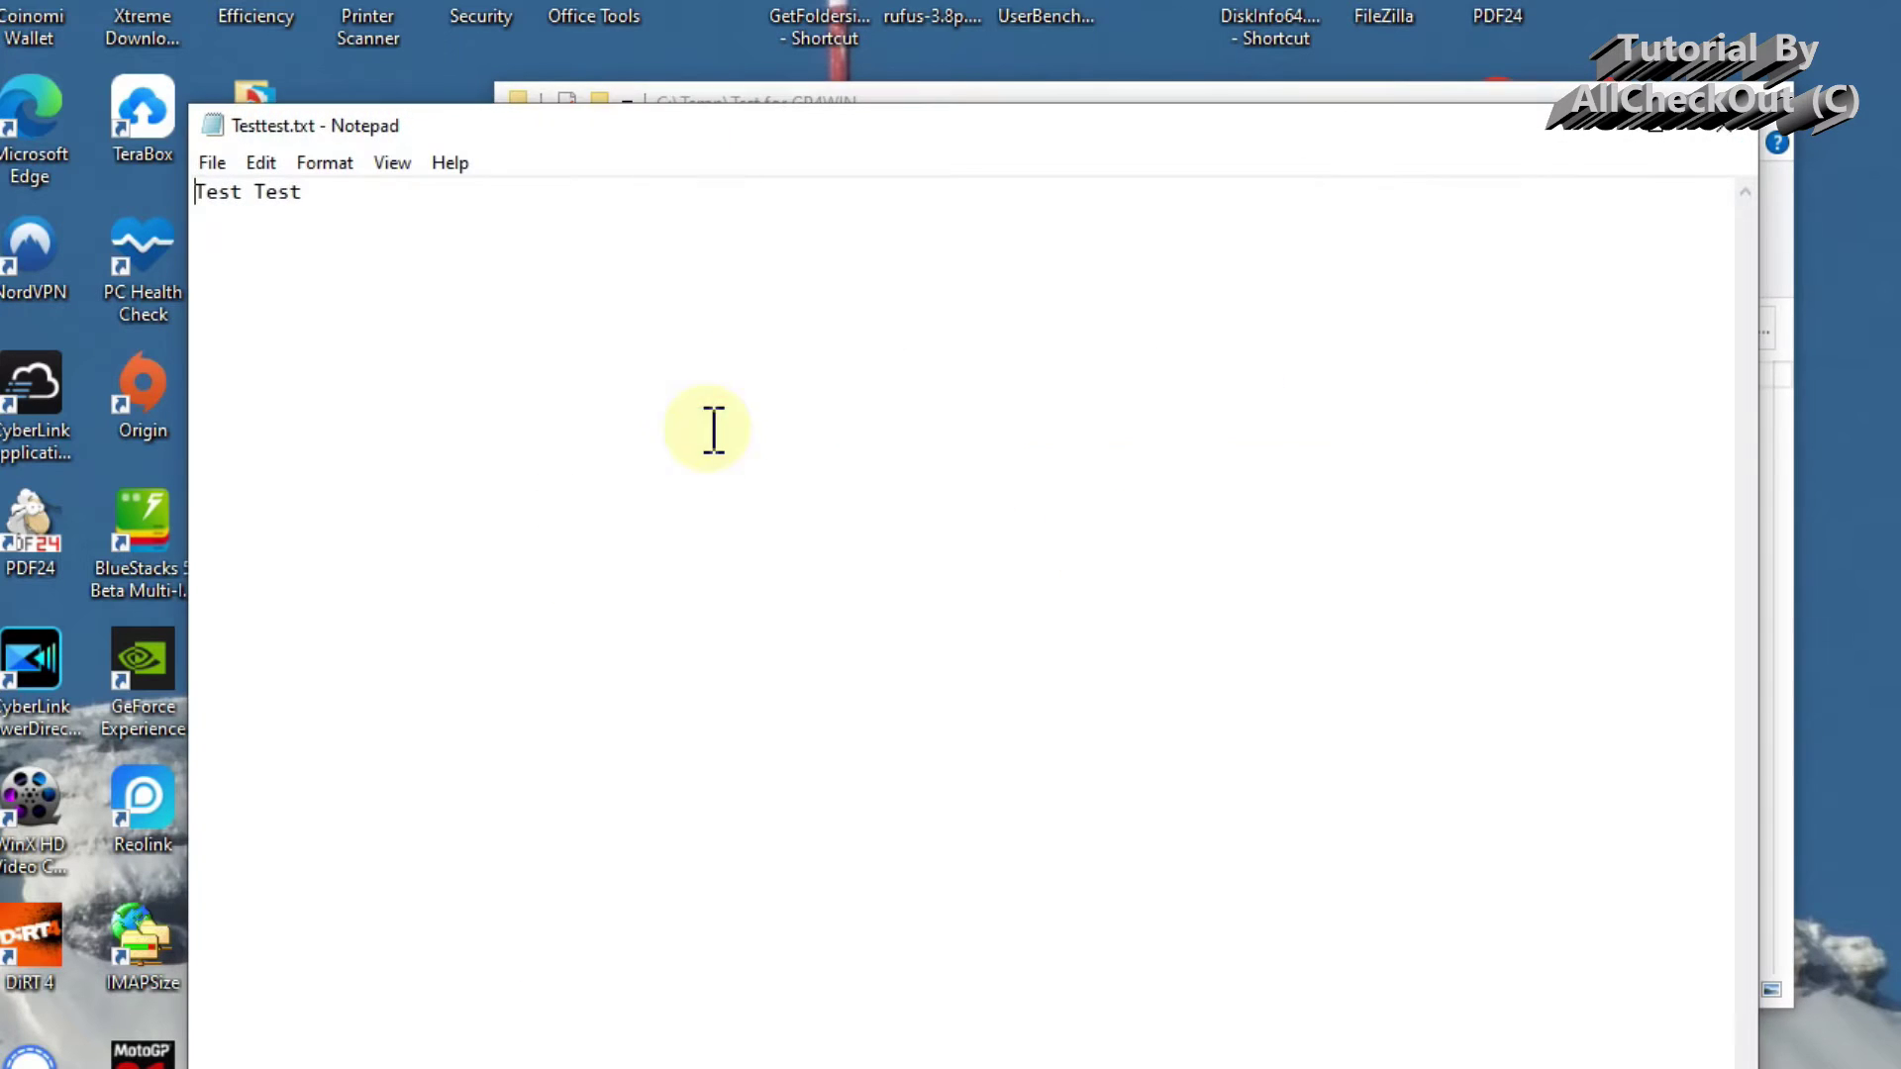
pyautogui.moveTo(572, 127); pyautogui.dragTo(696, 130)
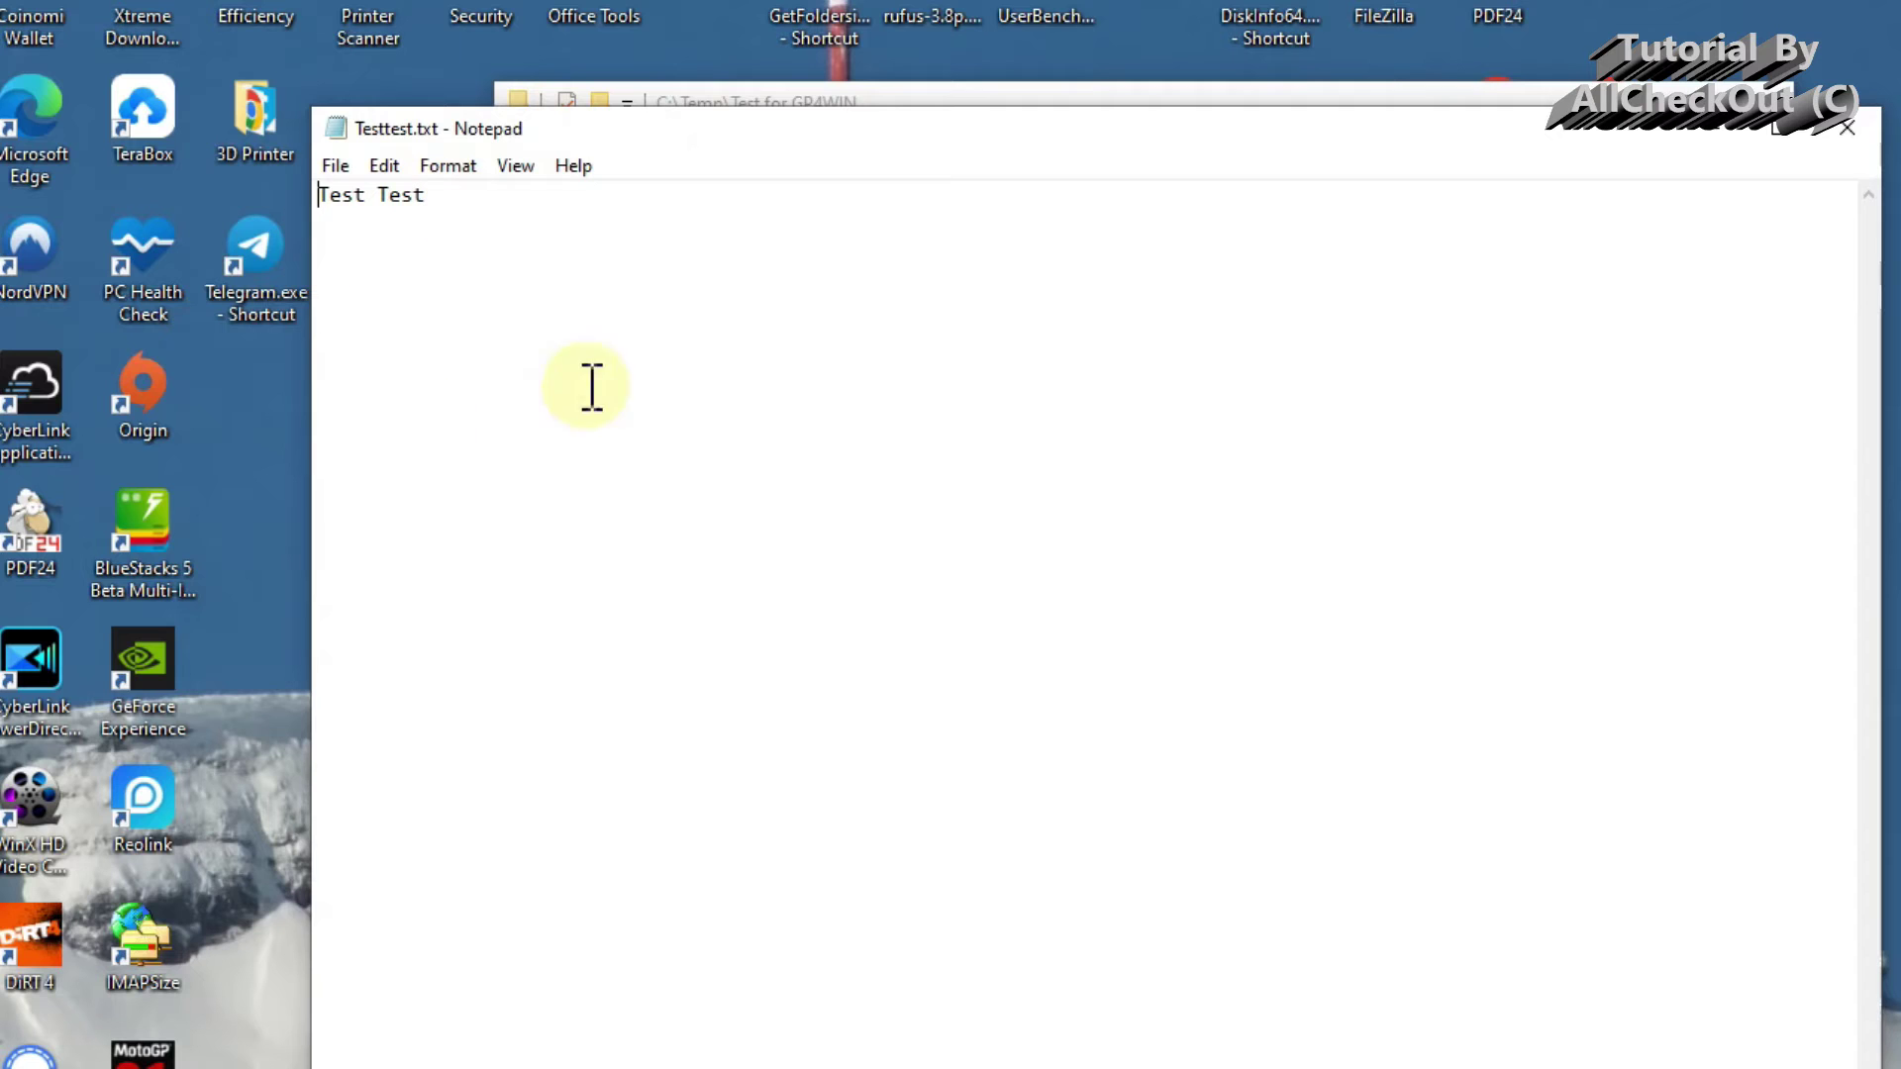
pyautogui.click(1847, 127)
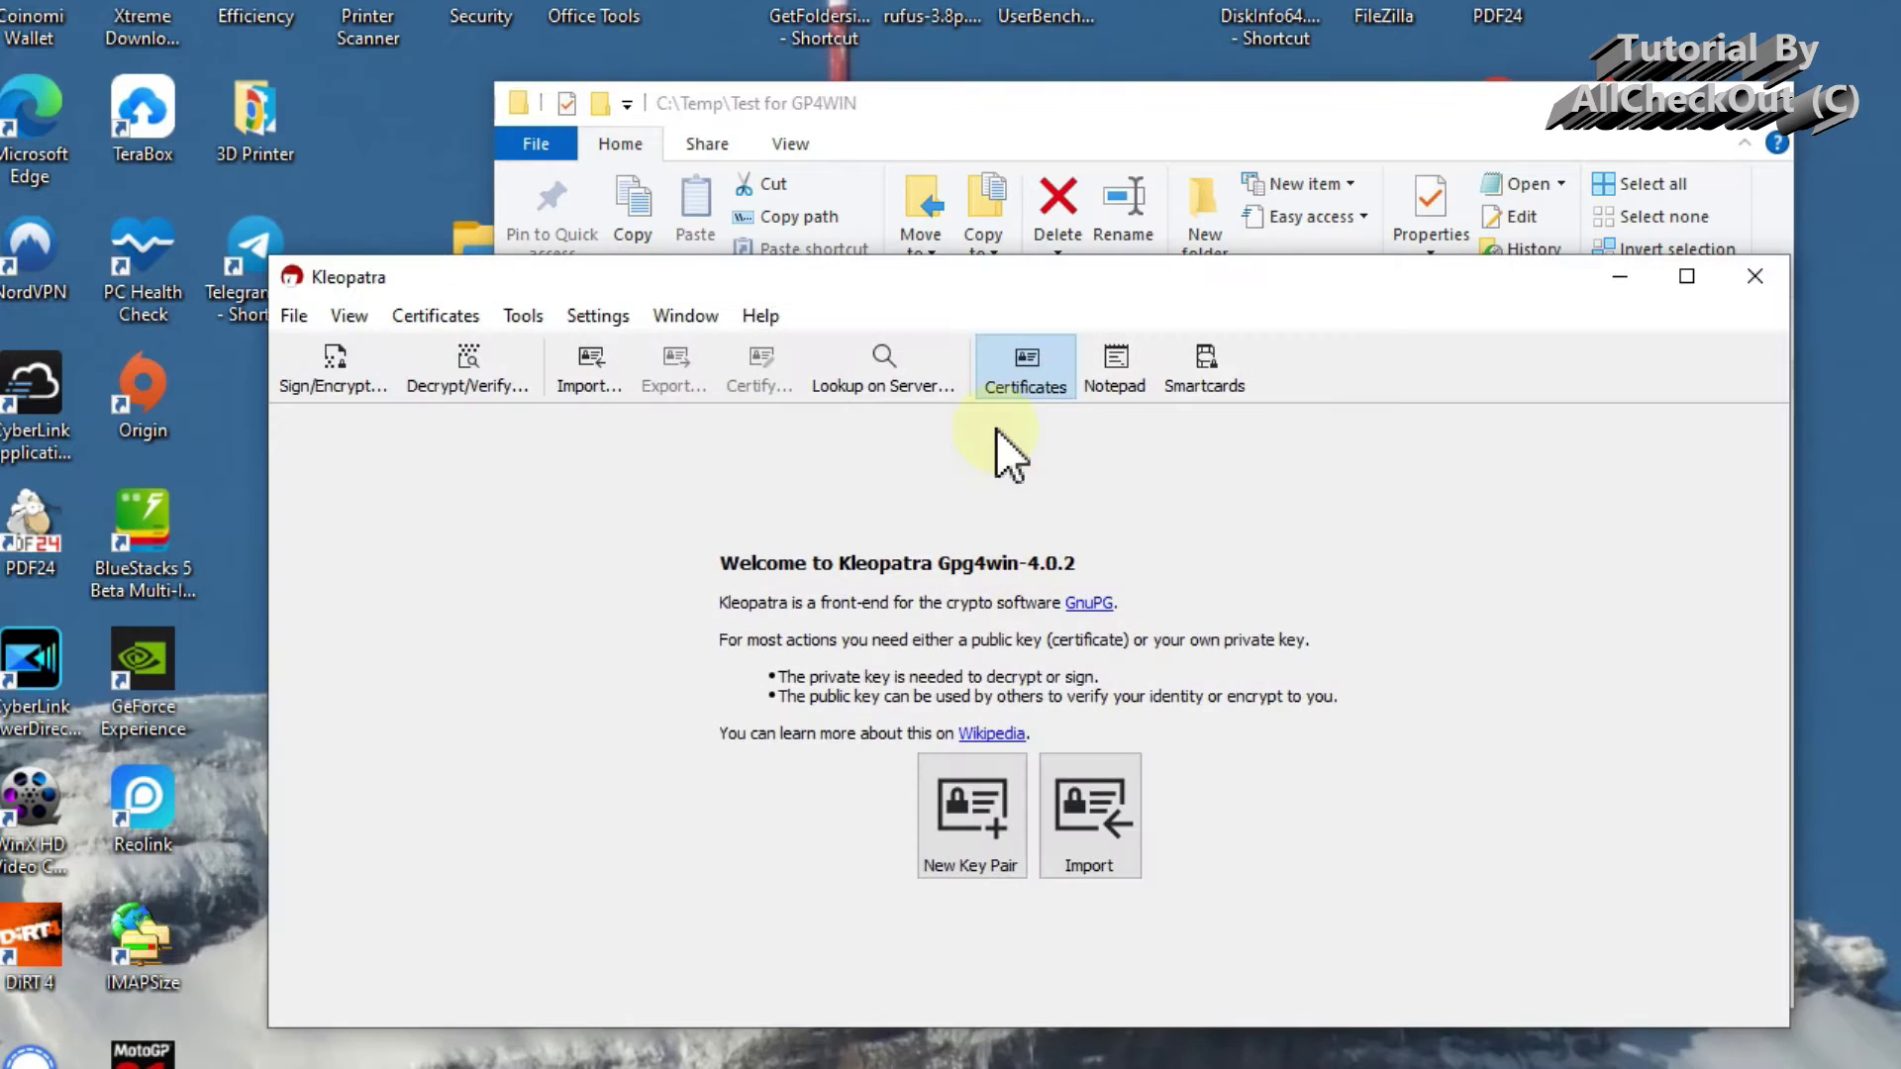
pyautogui.moveTo(976, 289); pyautogui.dragTo(1049, 233)
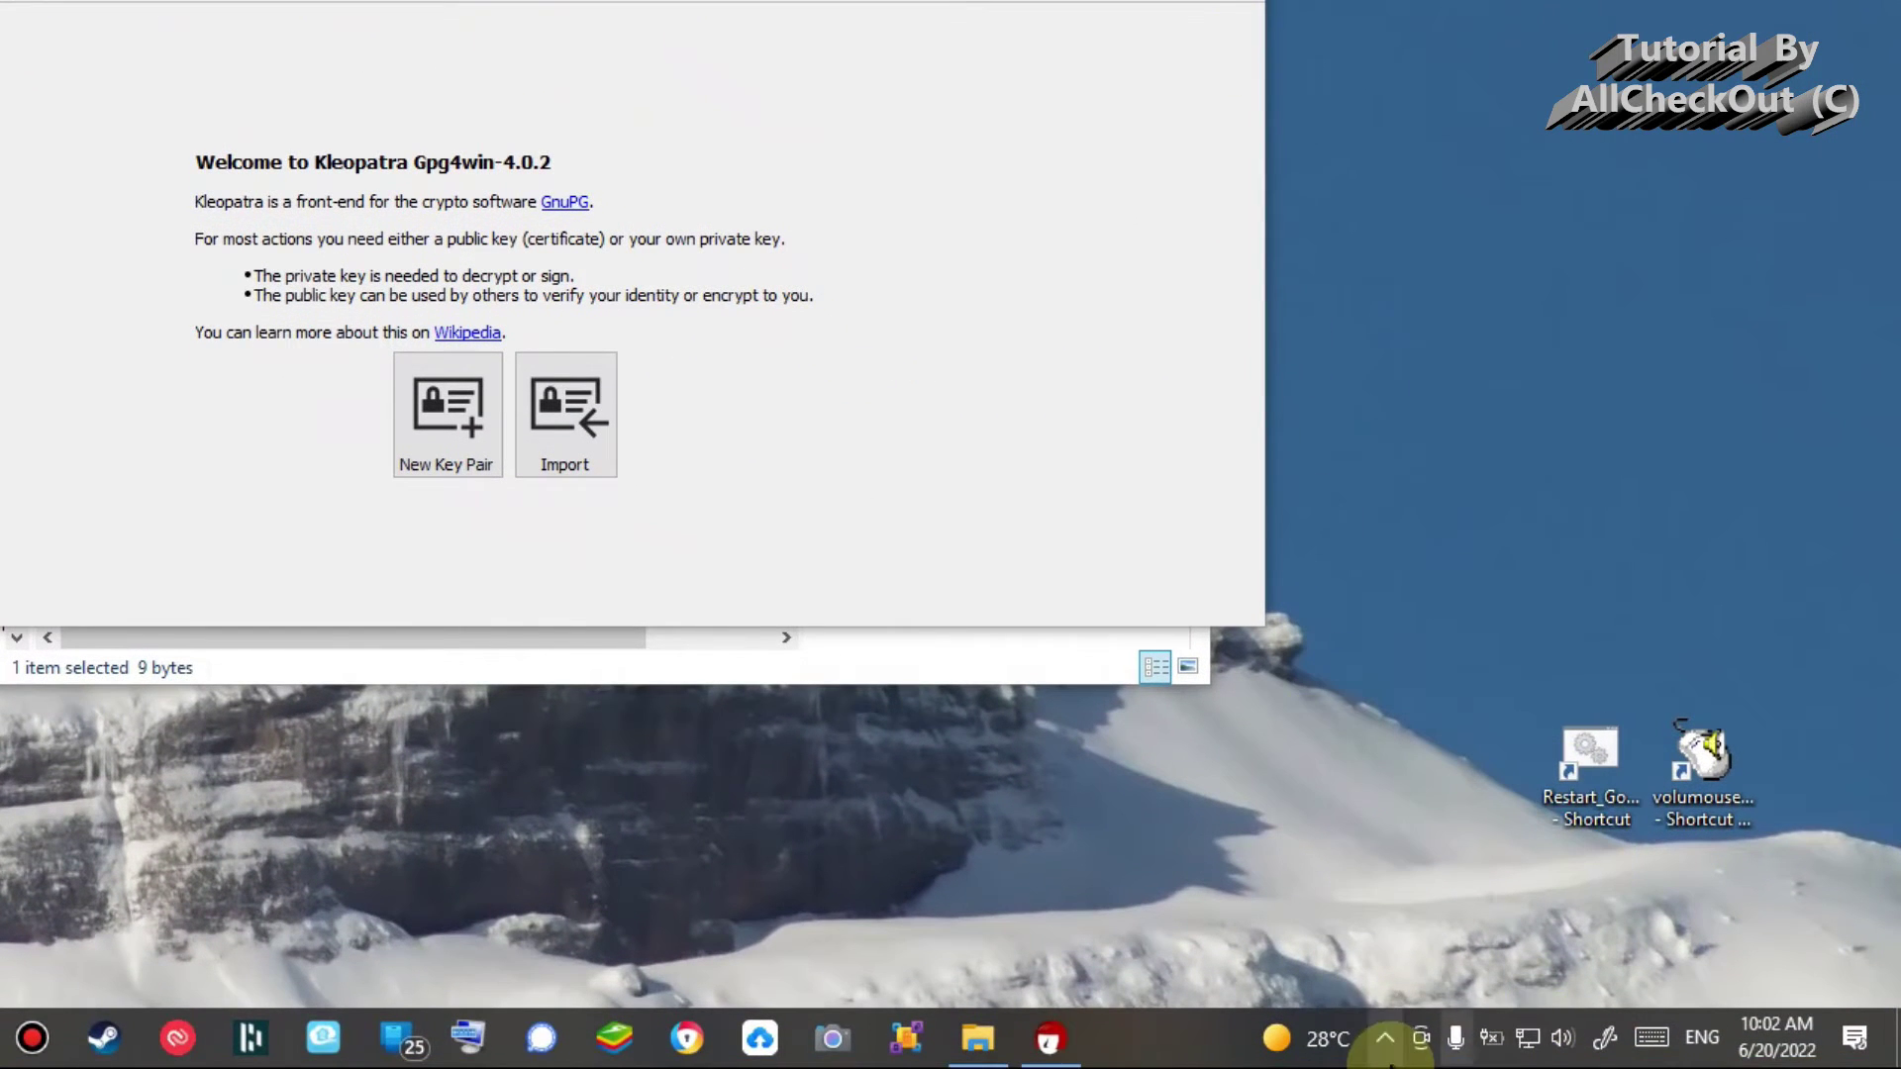
pyautogui.click(1385, 1038)
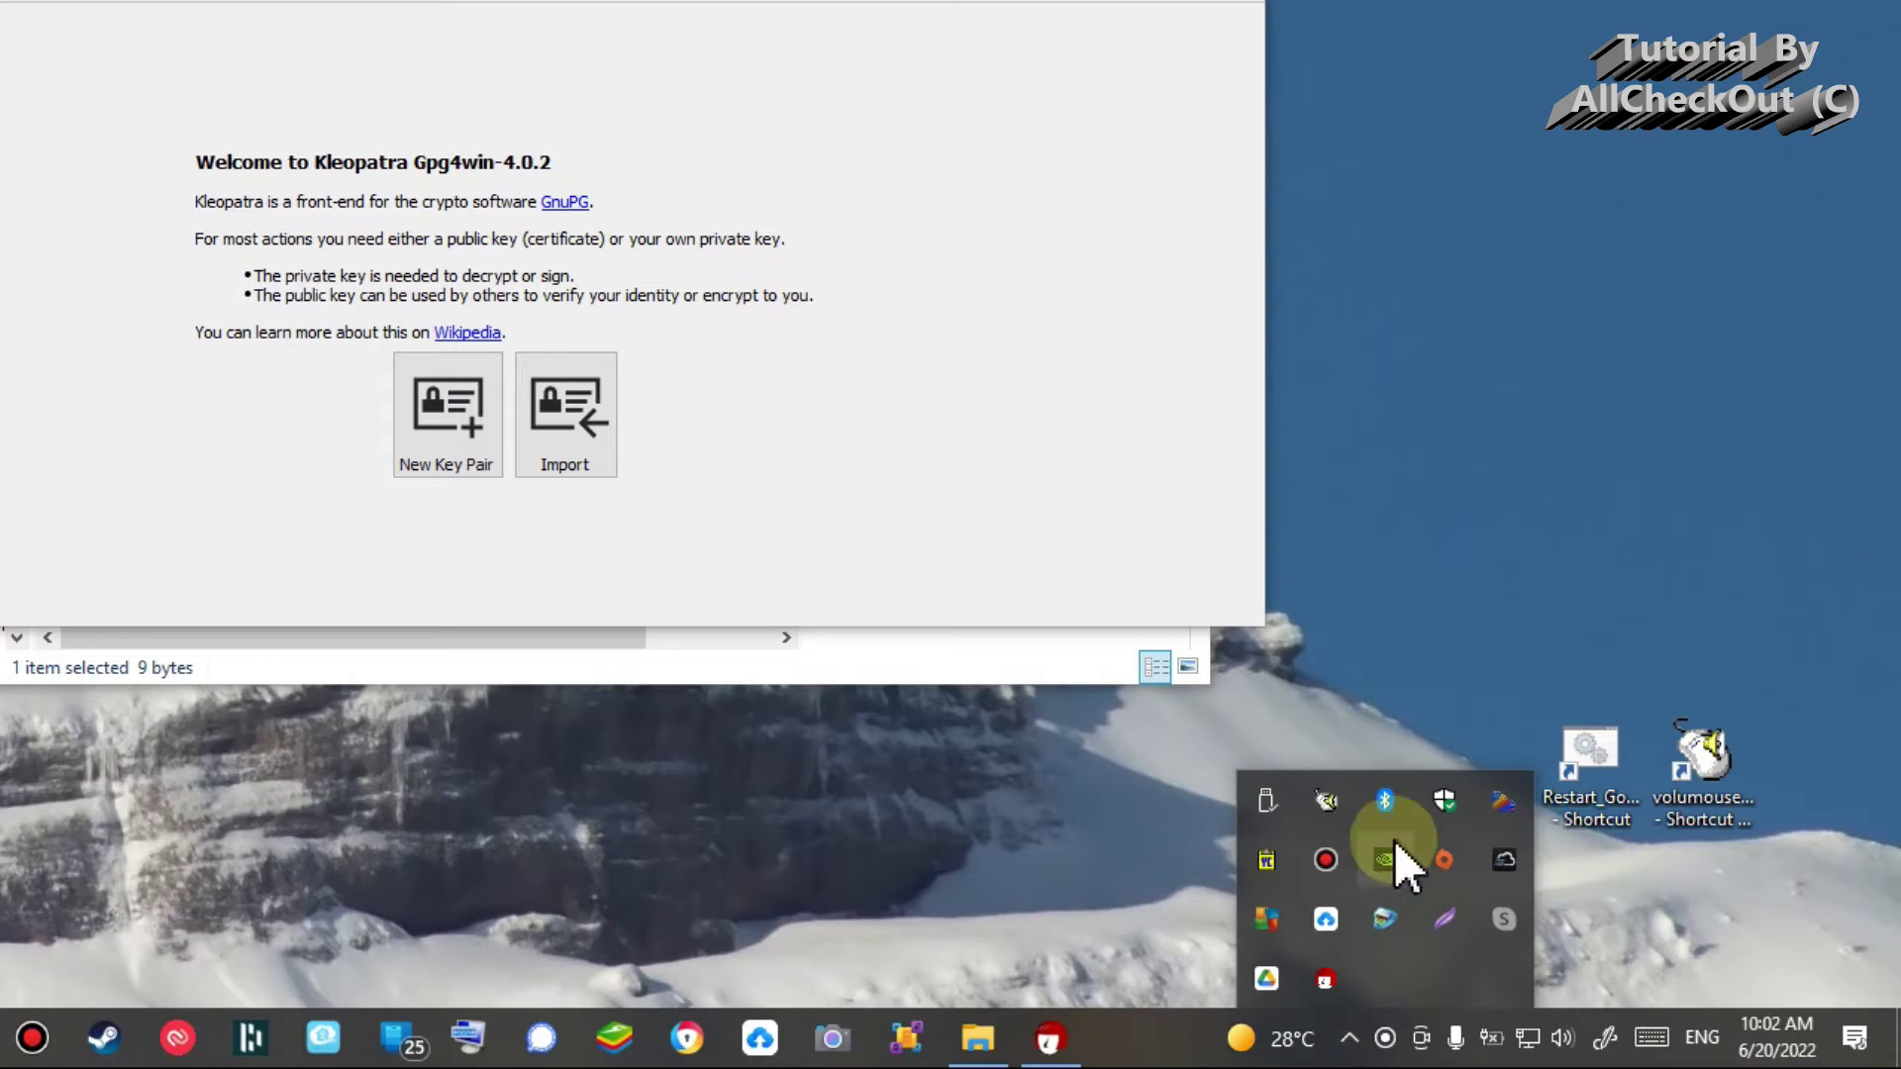
pyautogui.rightClick(1327, 983)
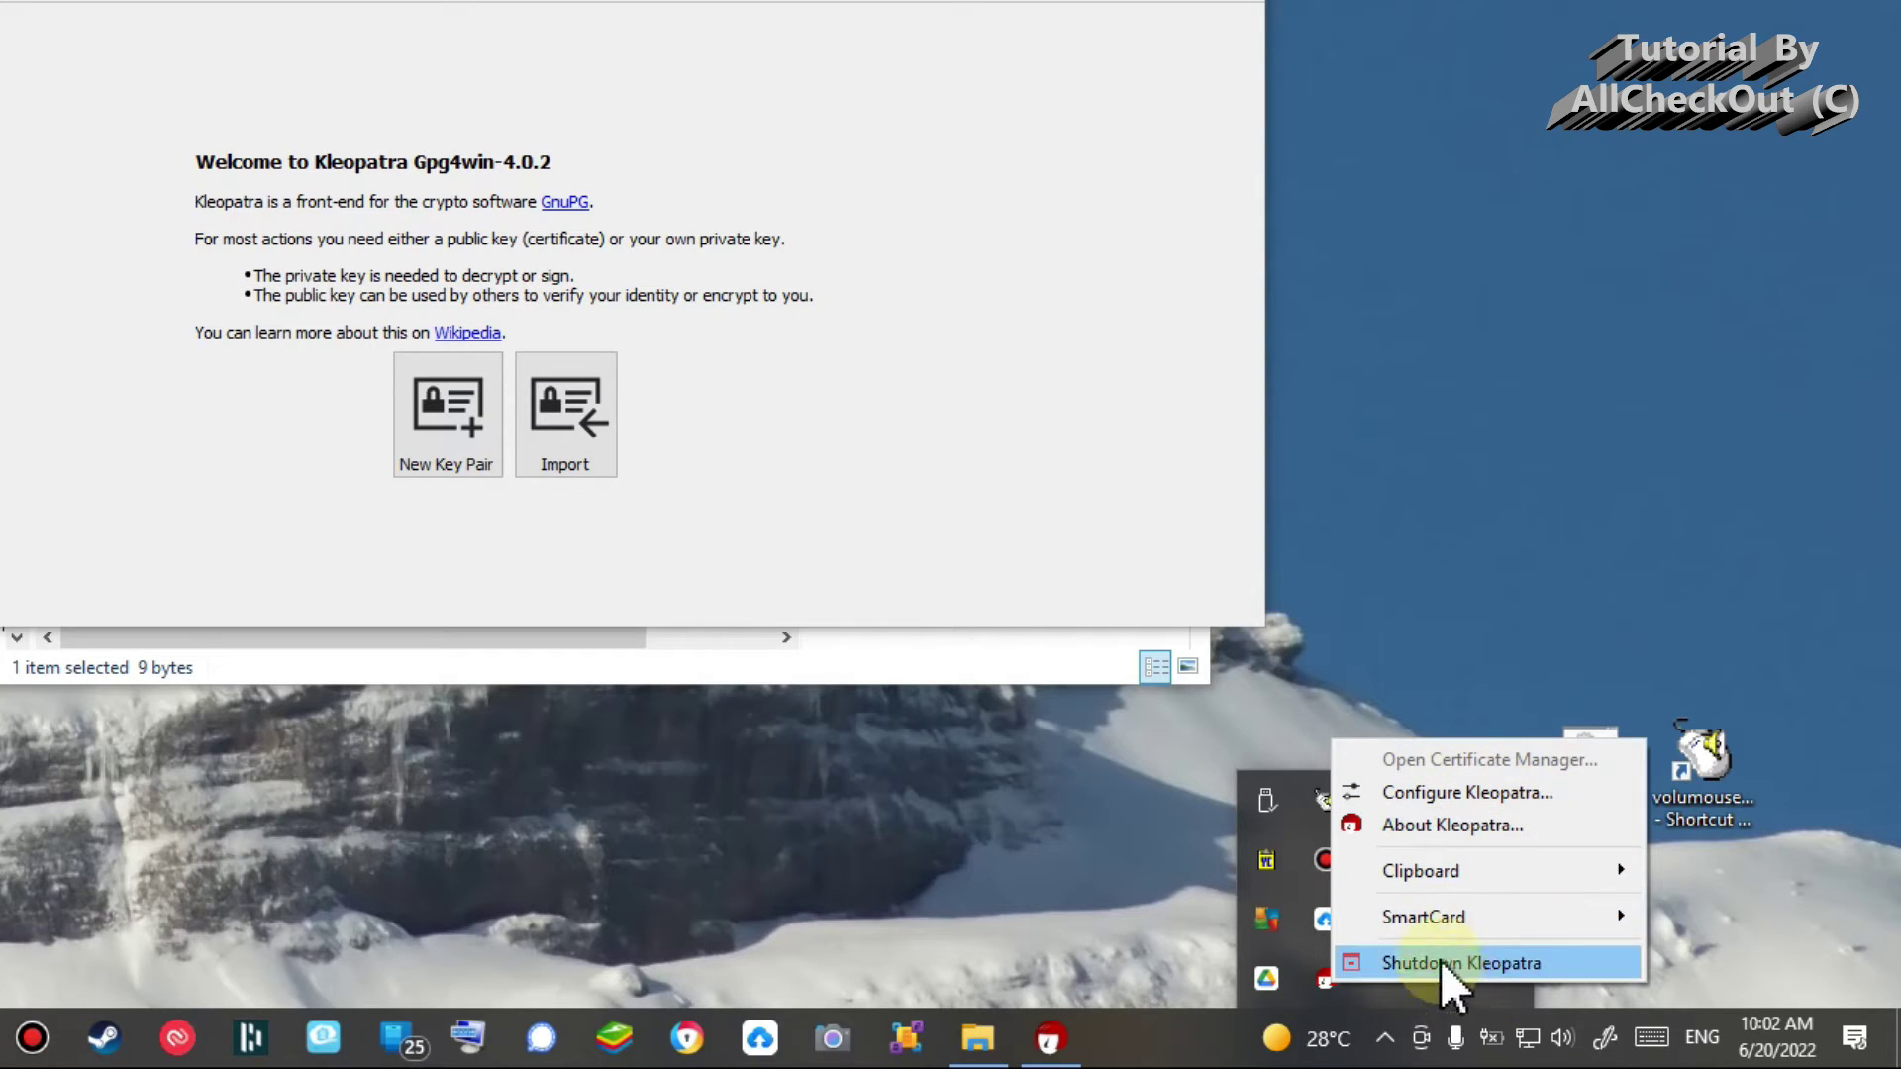
pyautogui.click(1495, 602)
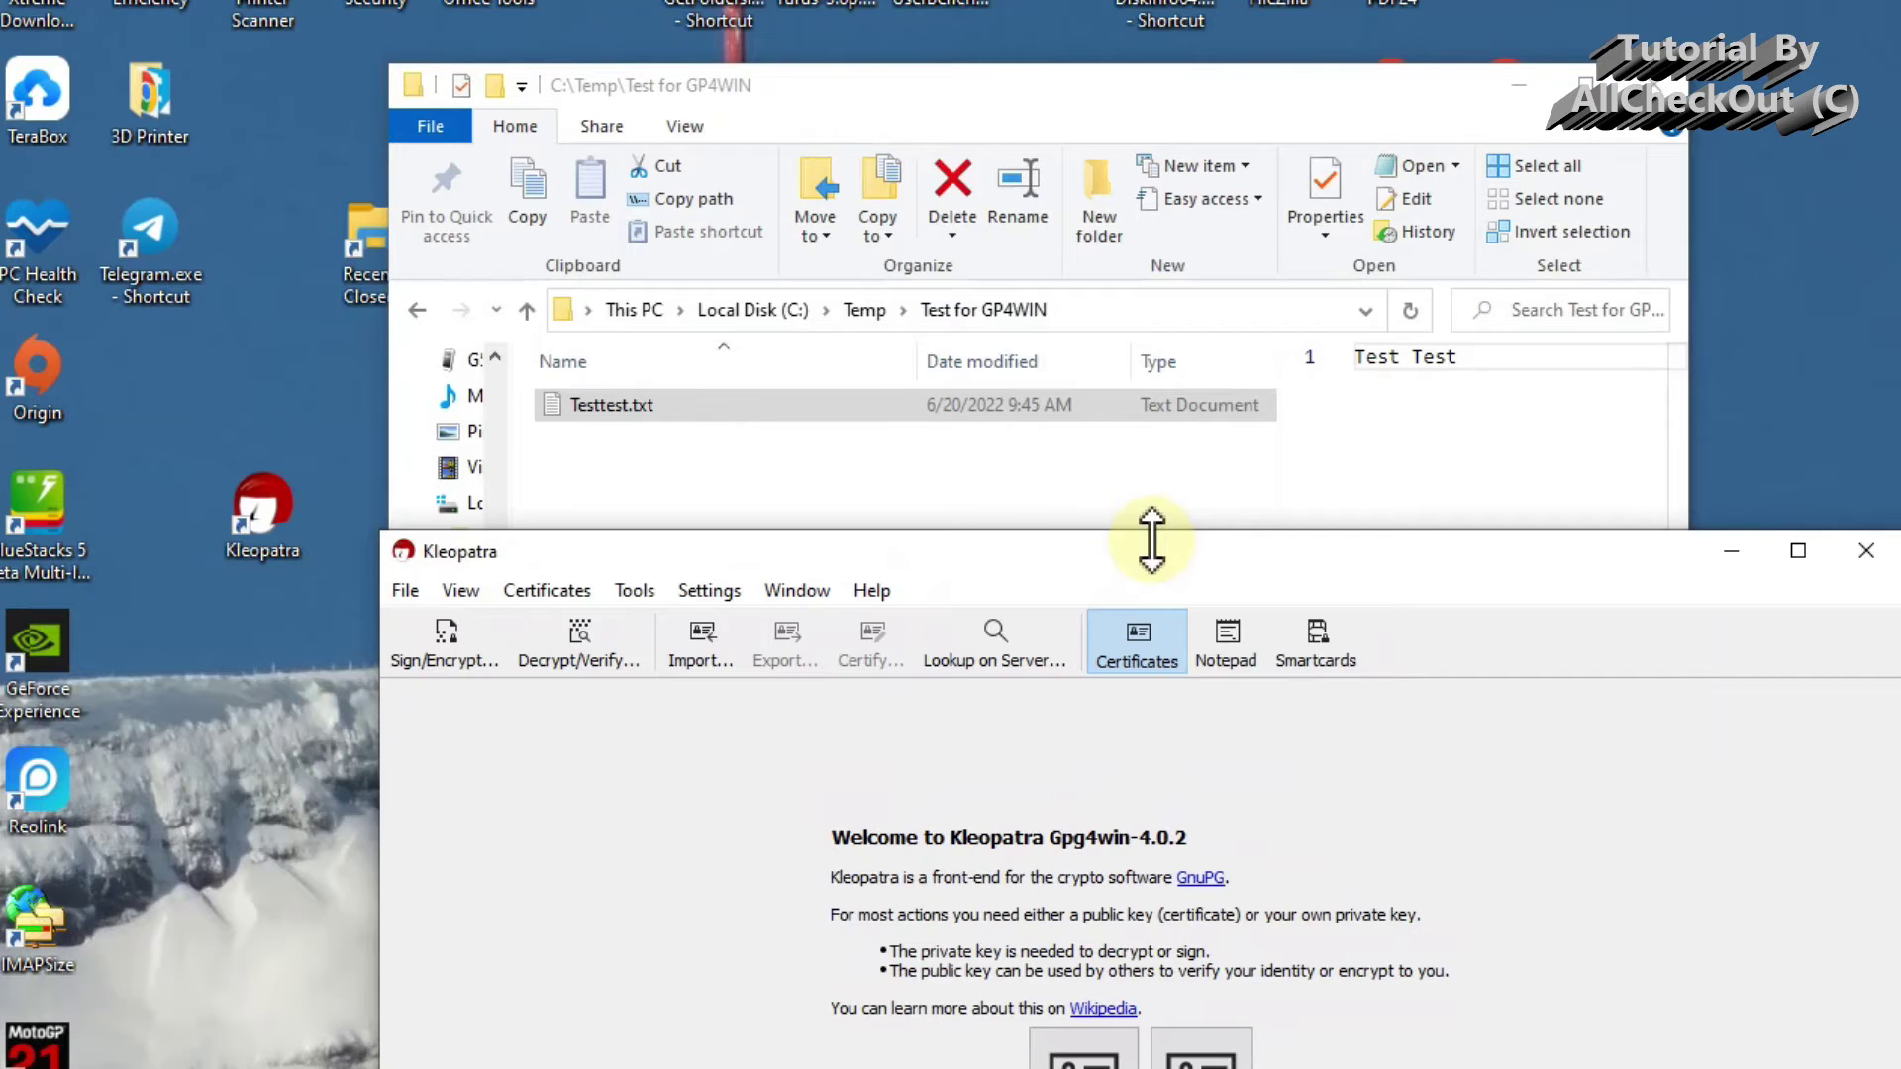
# Check Kleopatra's File menu for Sign/Encrypt and Decrypt/Verify, then move the window away and select Testtest.txt.
pyautogui.click(396, 590)
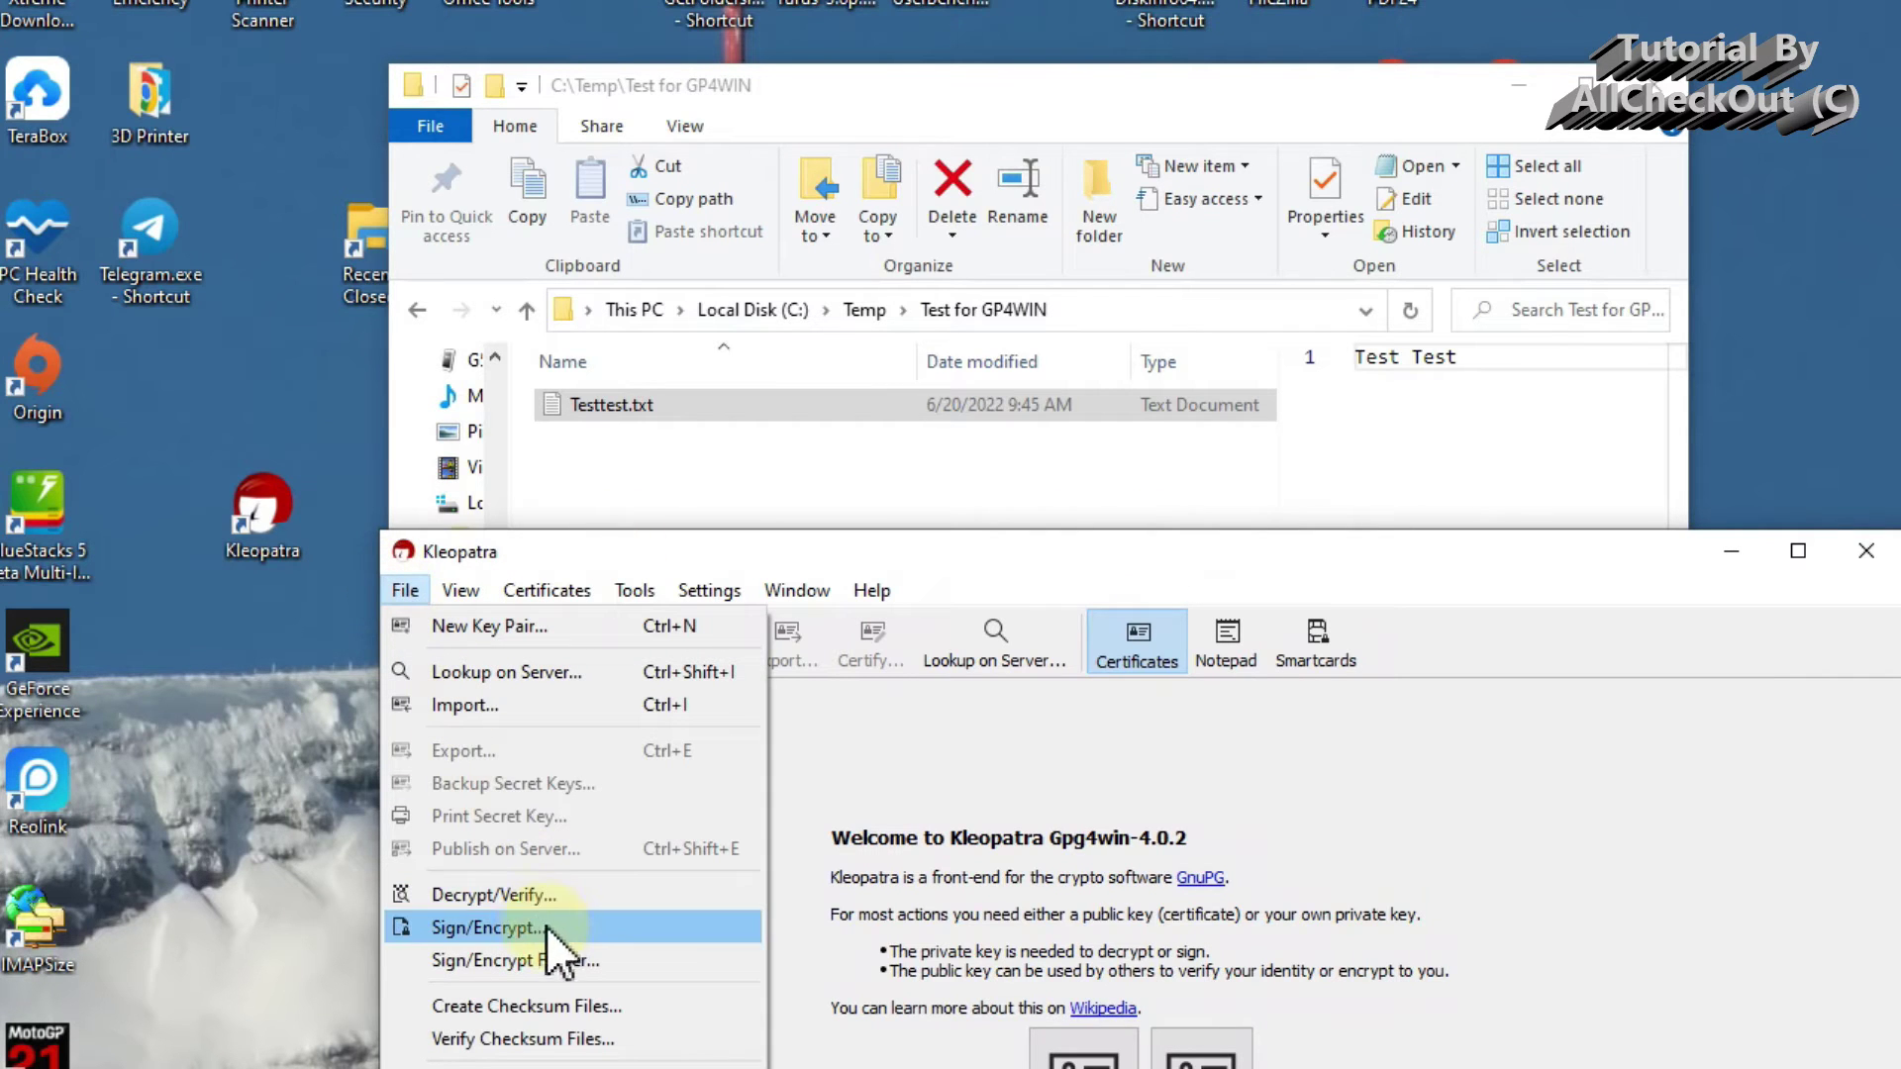
pyautogui.click(513, 930)
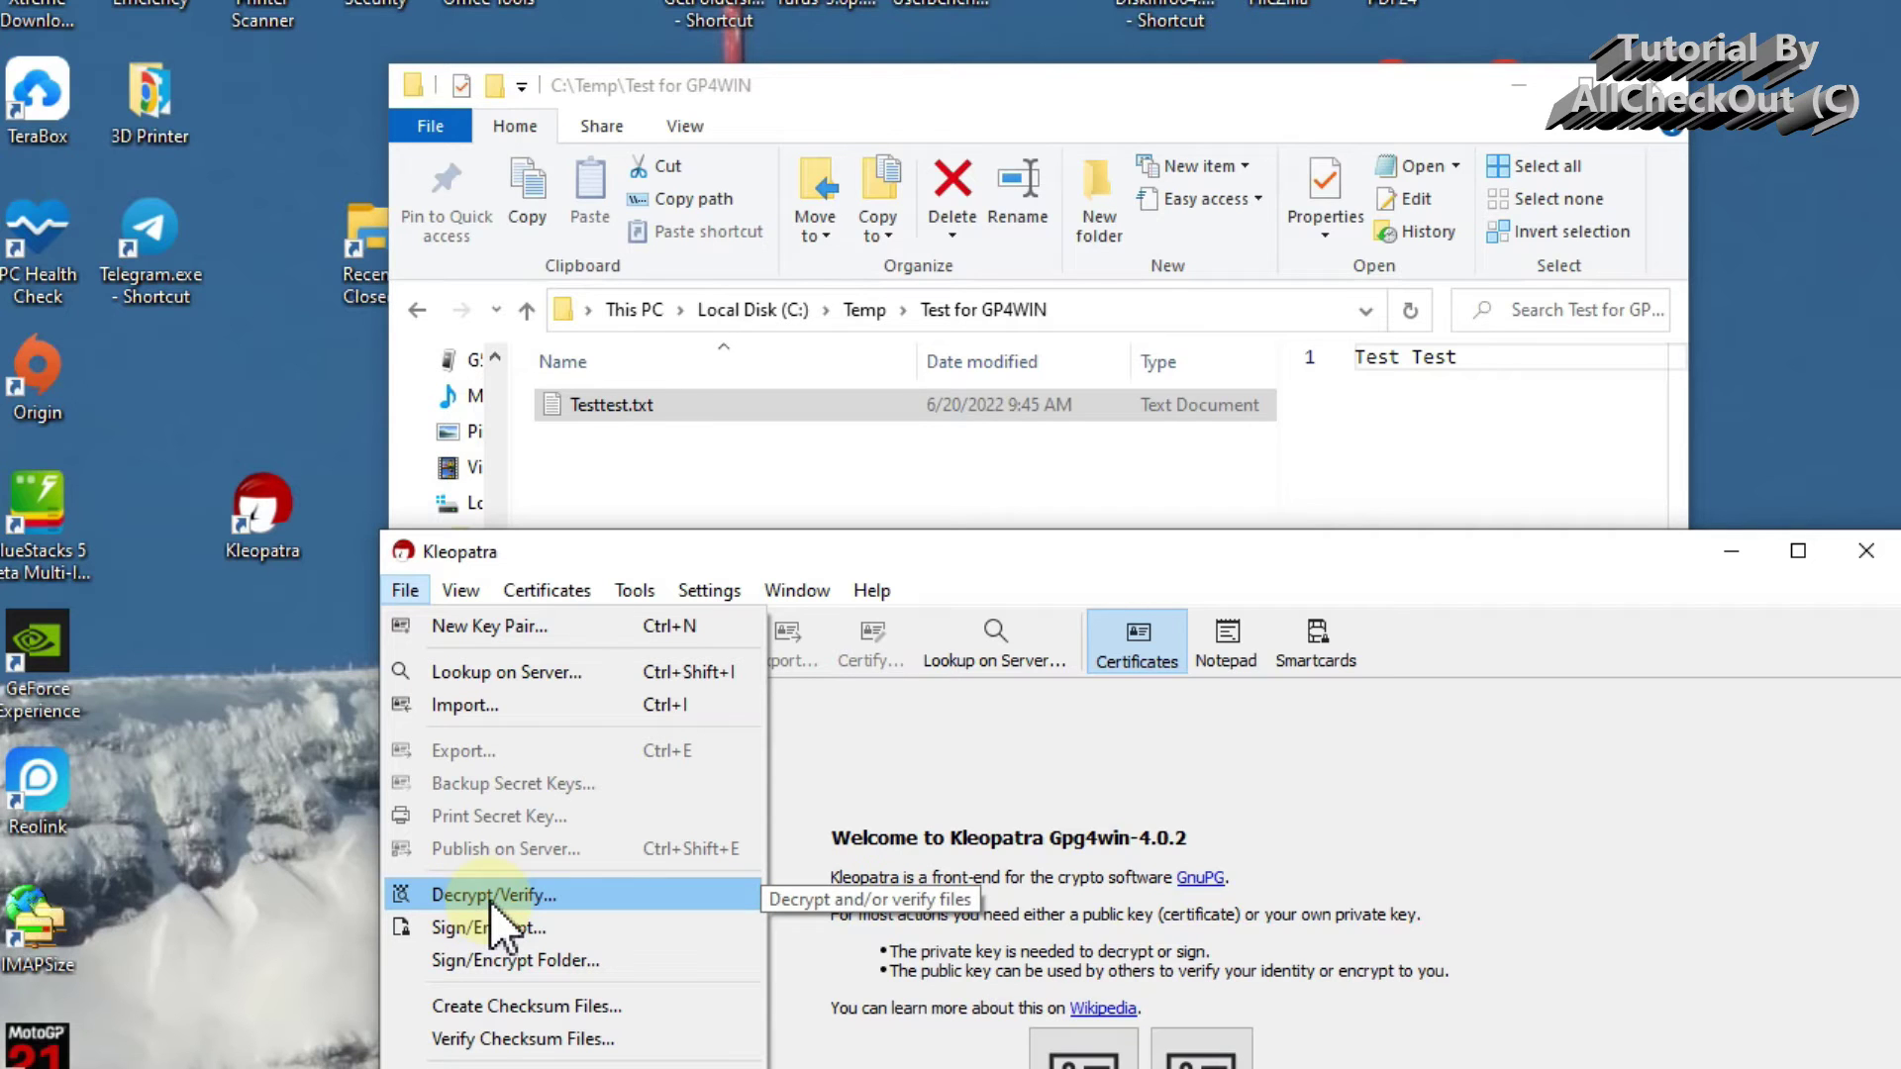
pyautogui.moveTo(1656, 557); pyautogui.dragTo(1040, 1067)
pyautogui.click(614, 411)
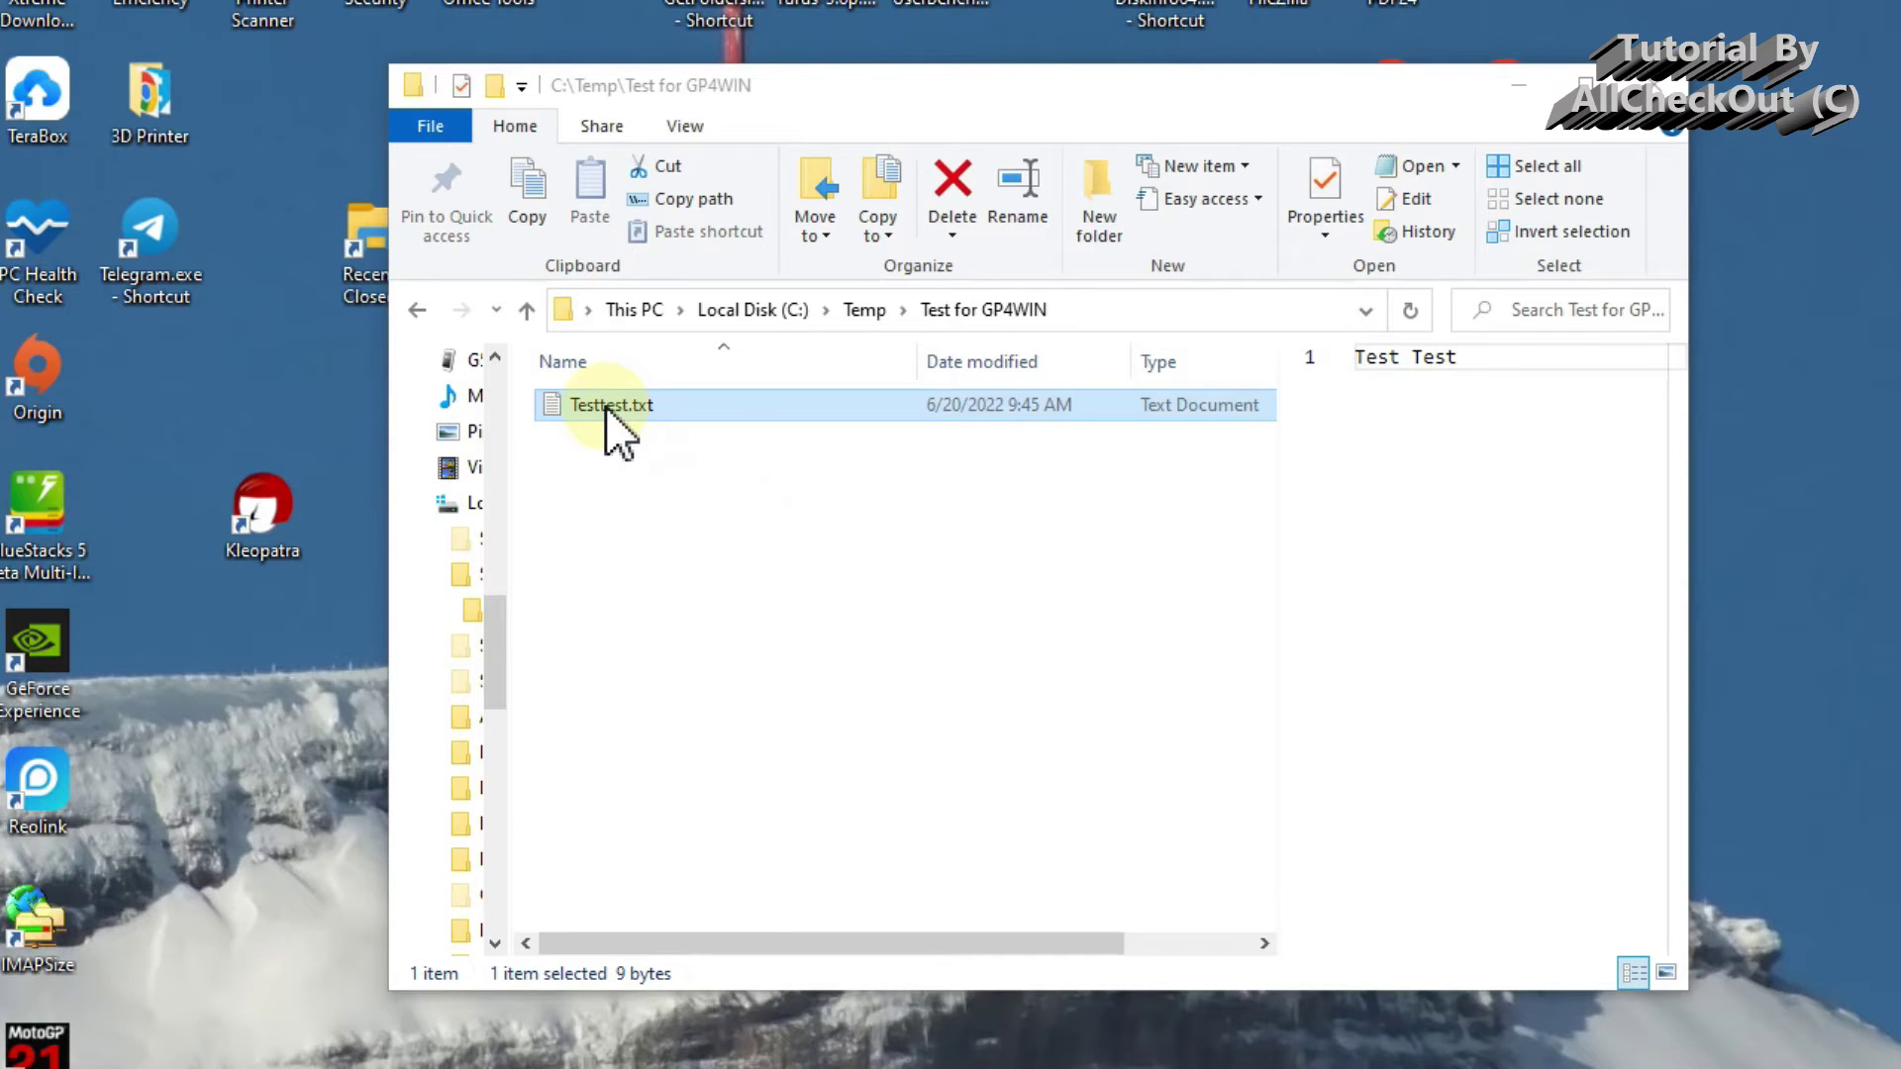
# Start Sign and encrypt on Testtest.txt with 'Encrypt with password' kept checked.
pyautogui.rightClick(606, 407)
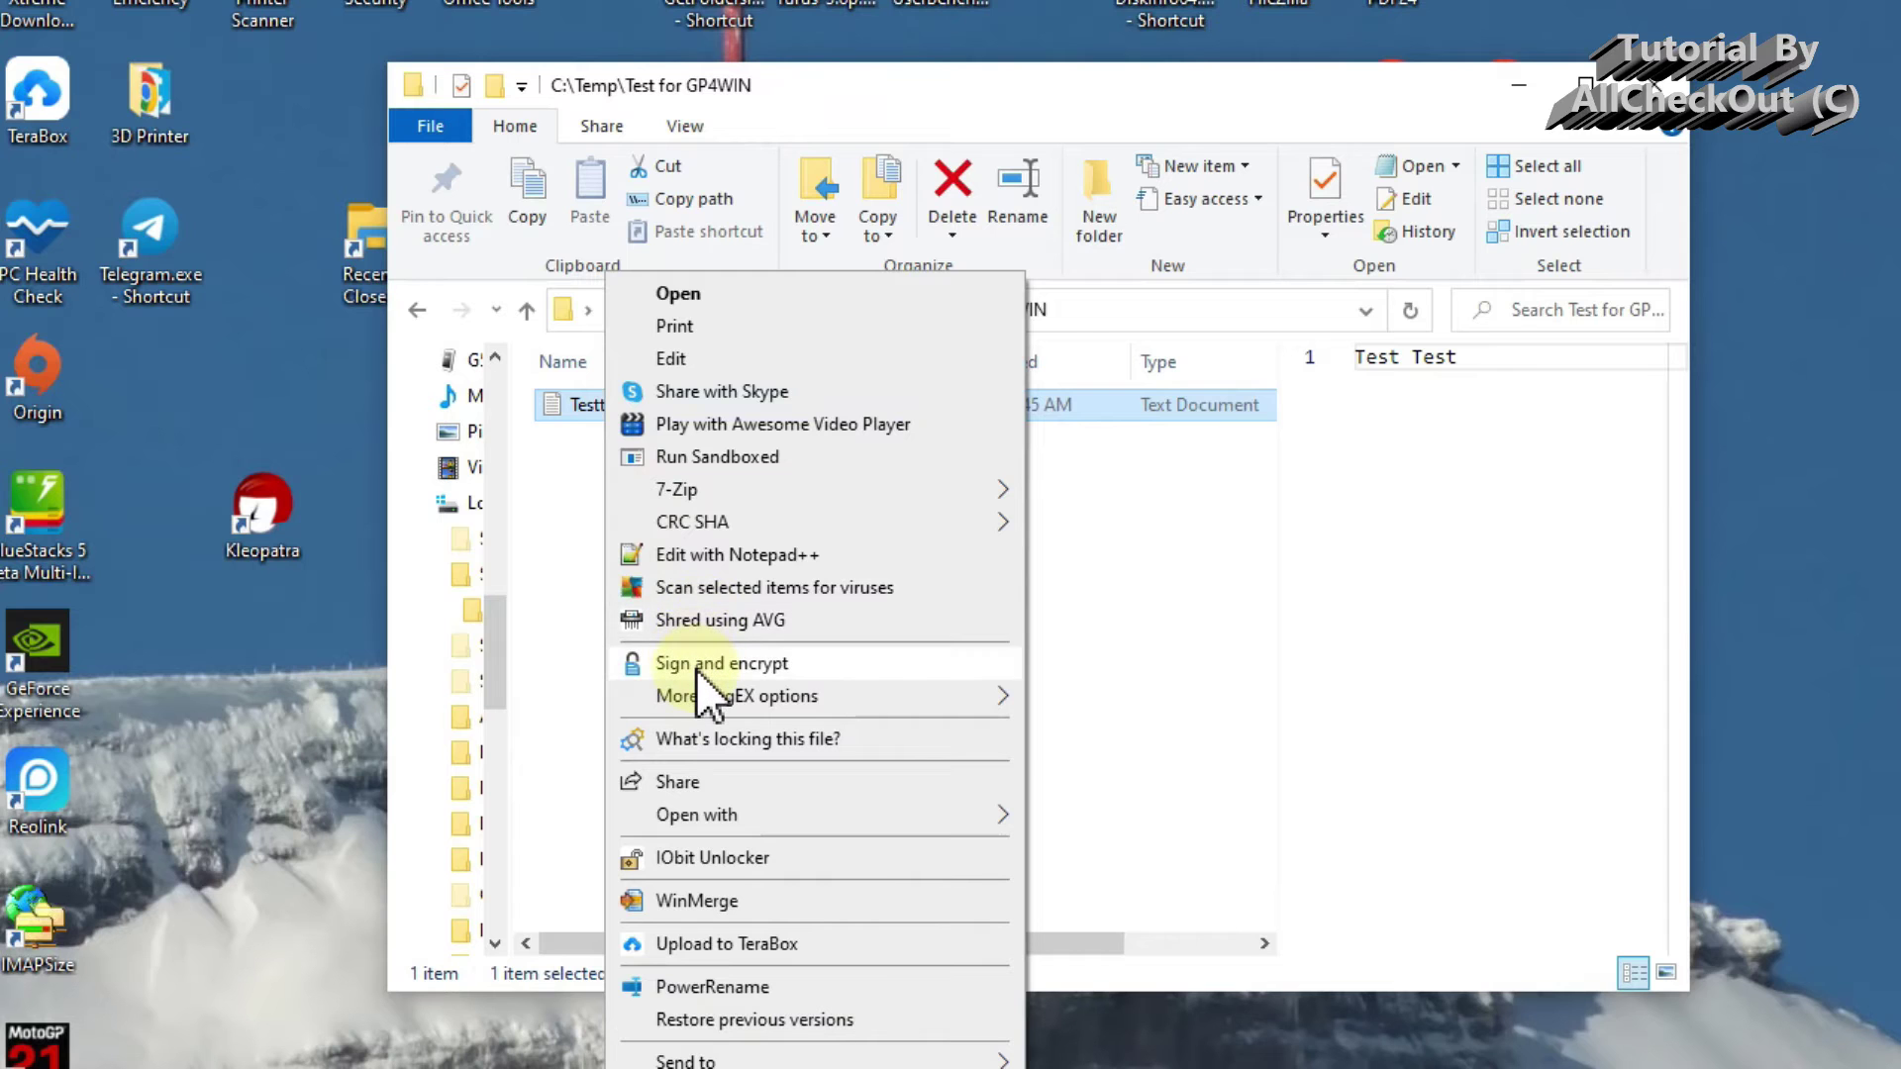
pyautogui.click(762, 665)
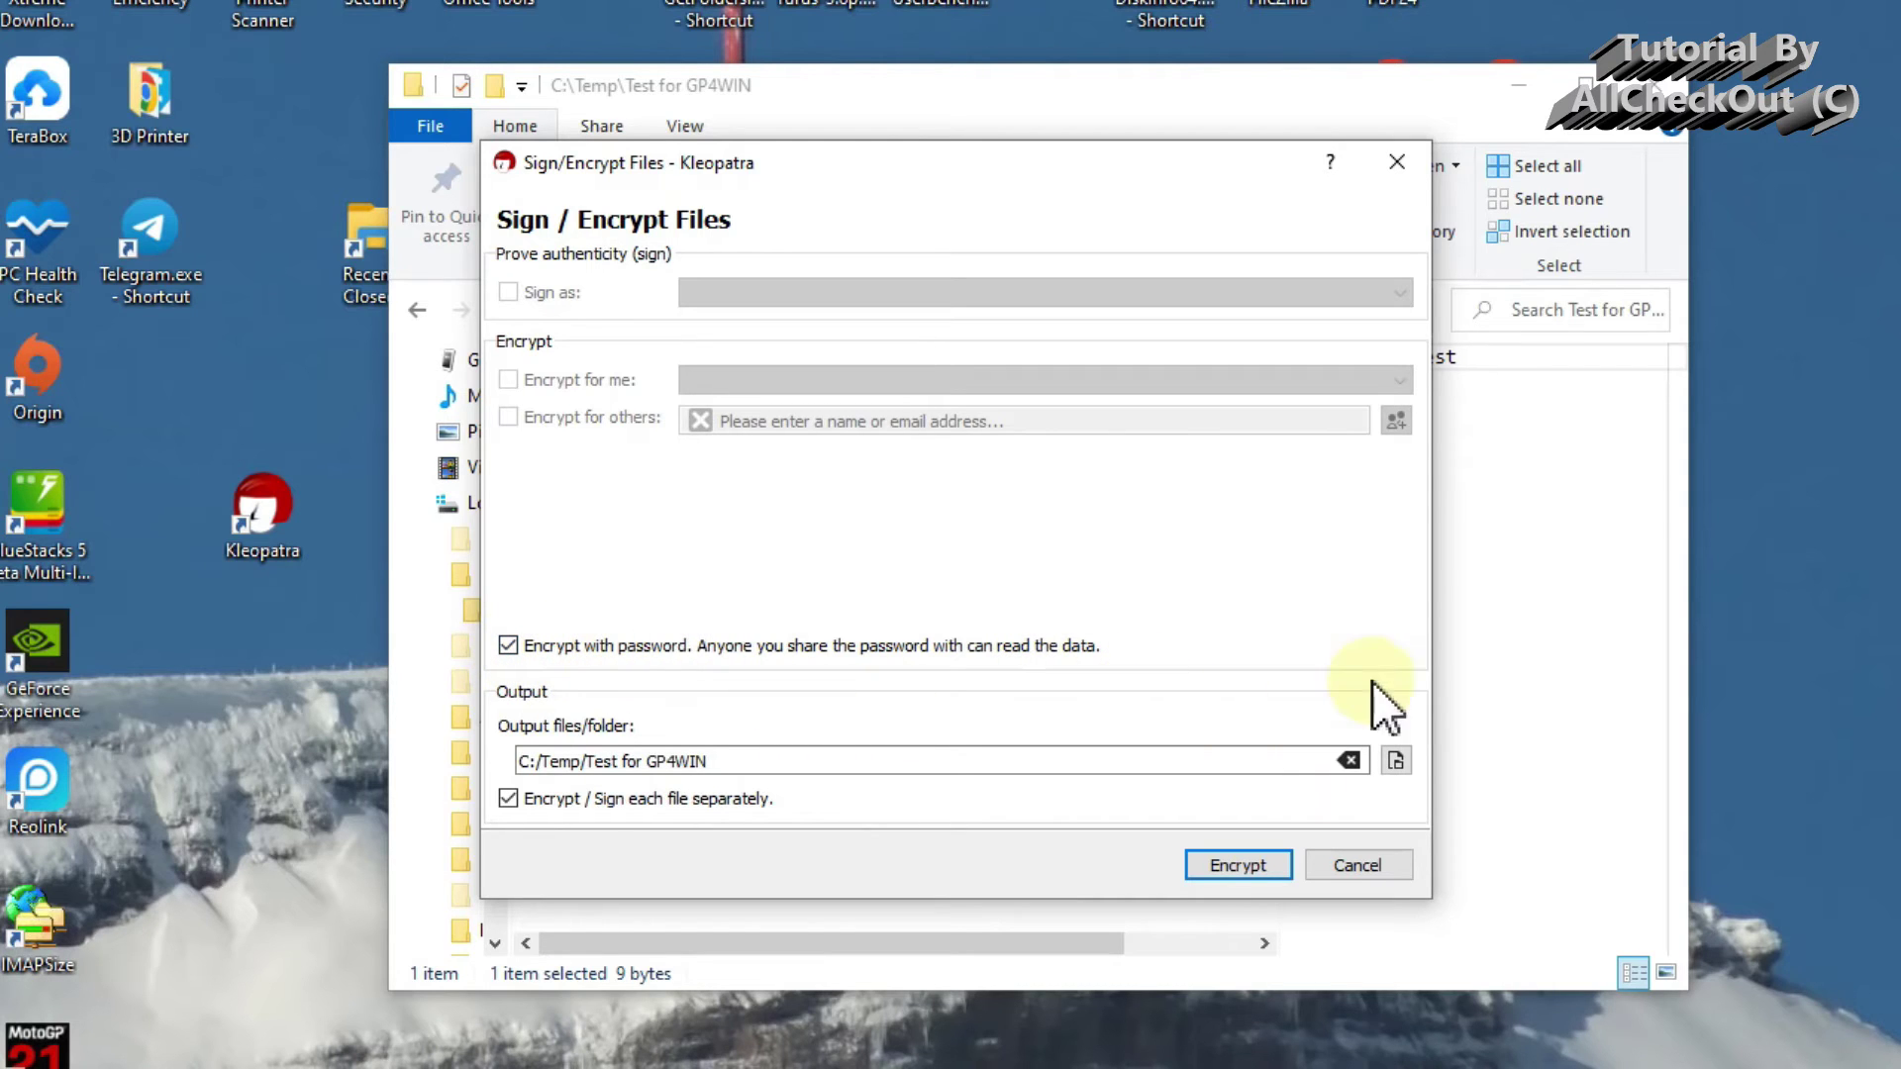
pyautogui.click(1245, 871)
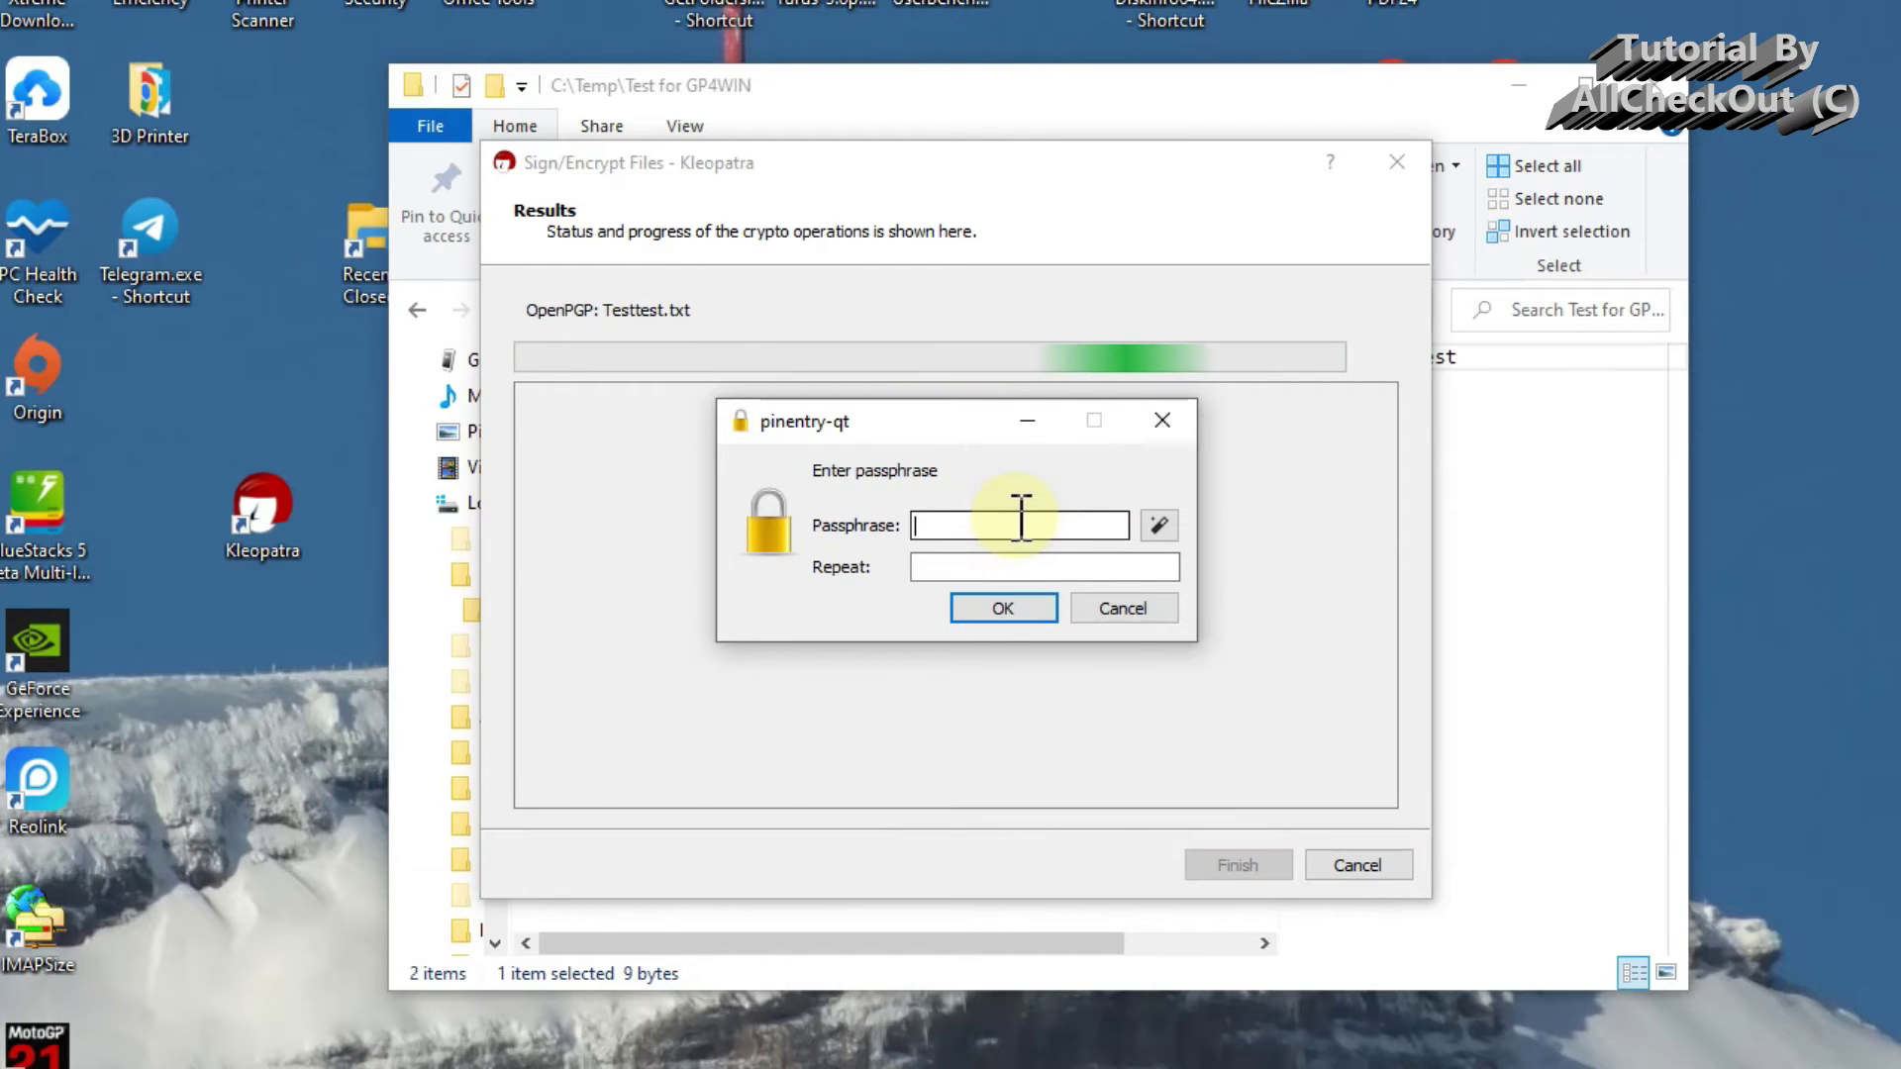
# Enter and repeat the short encryption passphrase, then choose 'Take this one anyway' at the warning.
pyautogui.click(1018, 523)
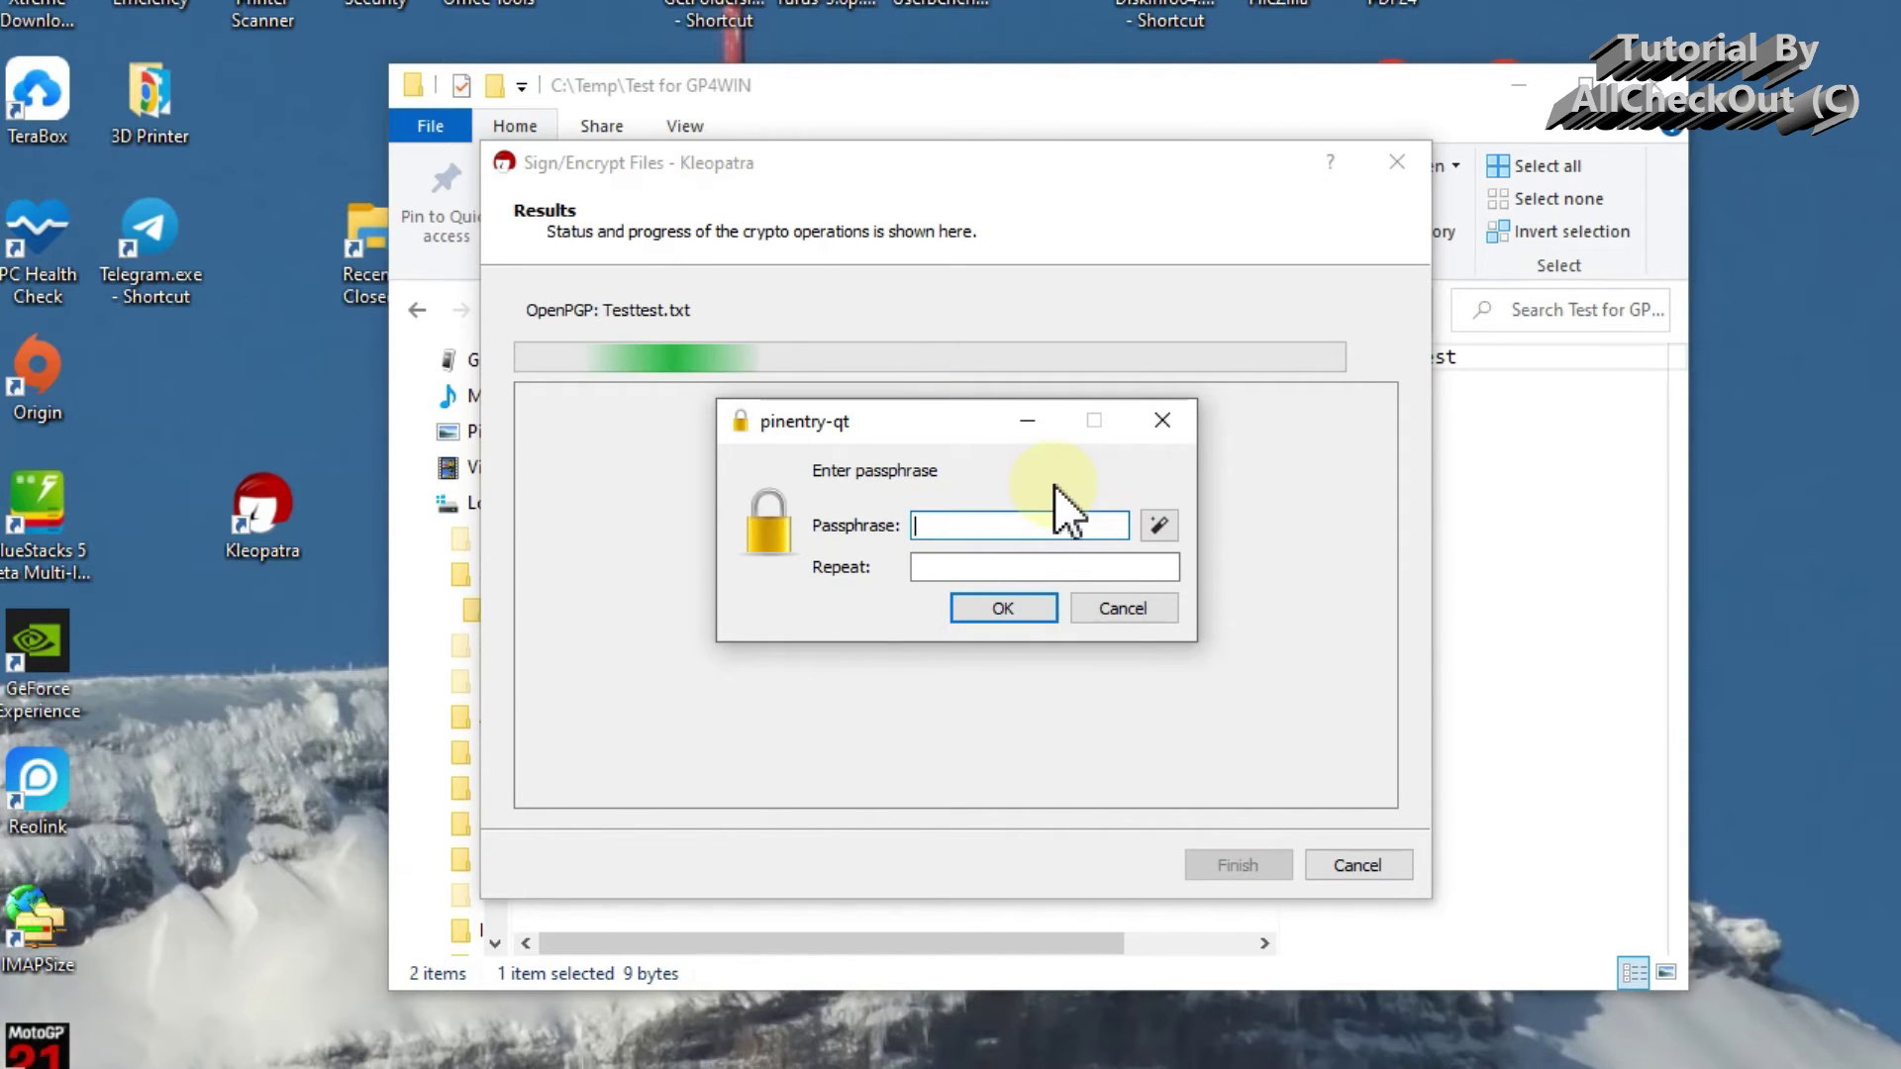
pyautogui.write('test')
pyautogui.click(960, 561)
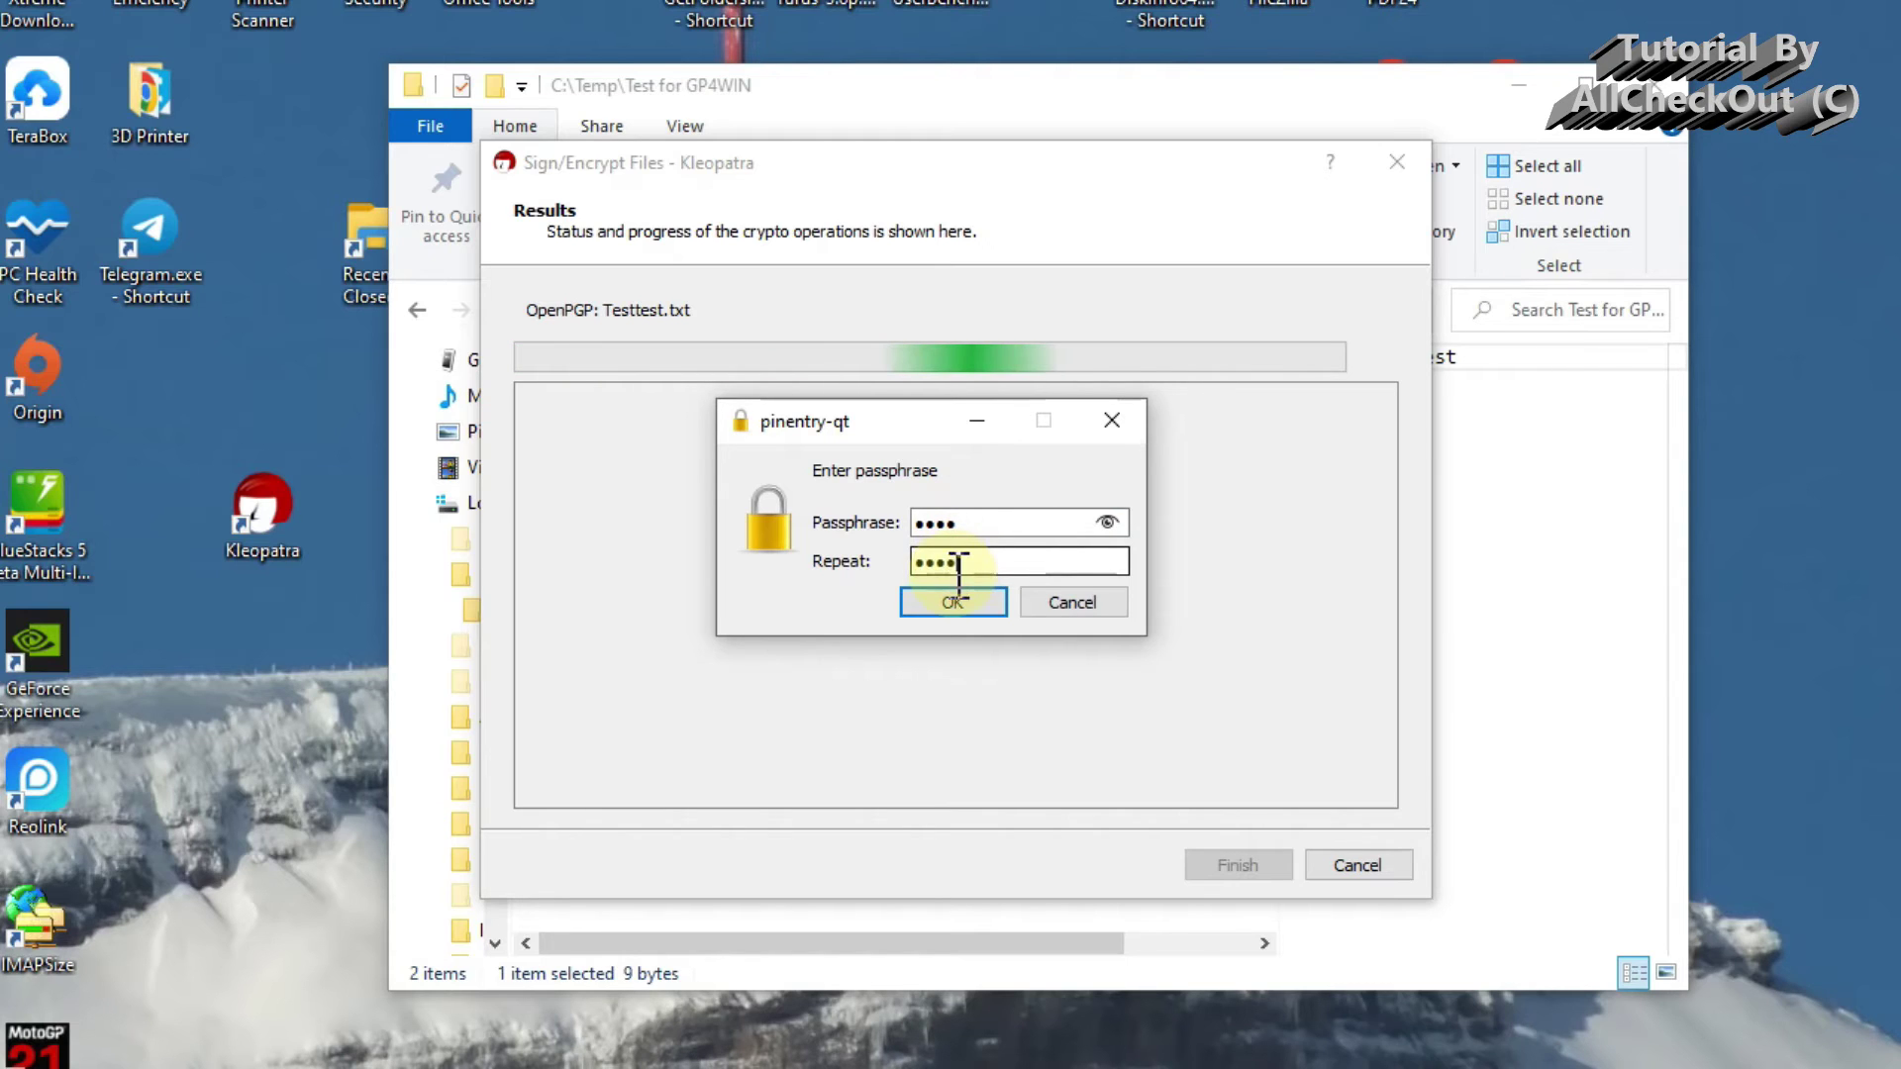
pyautogui.click(1106, 522)
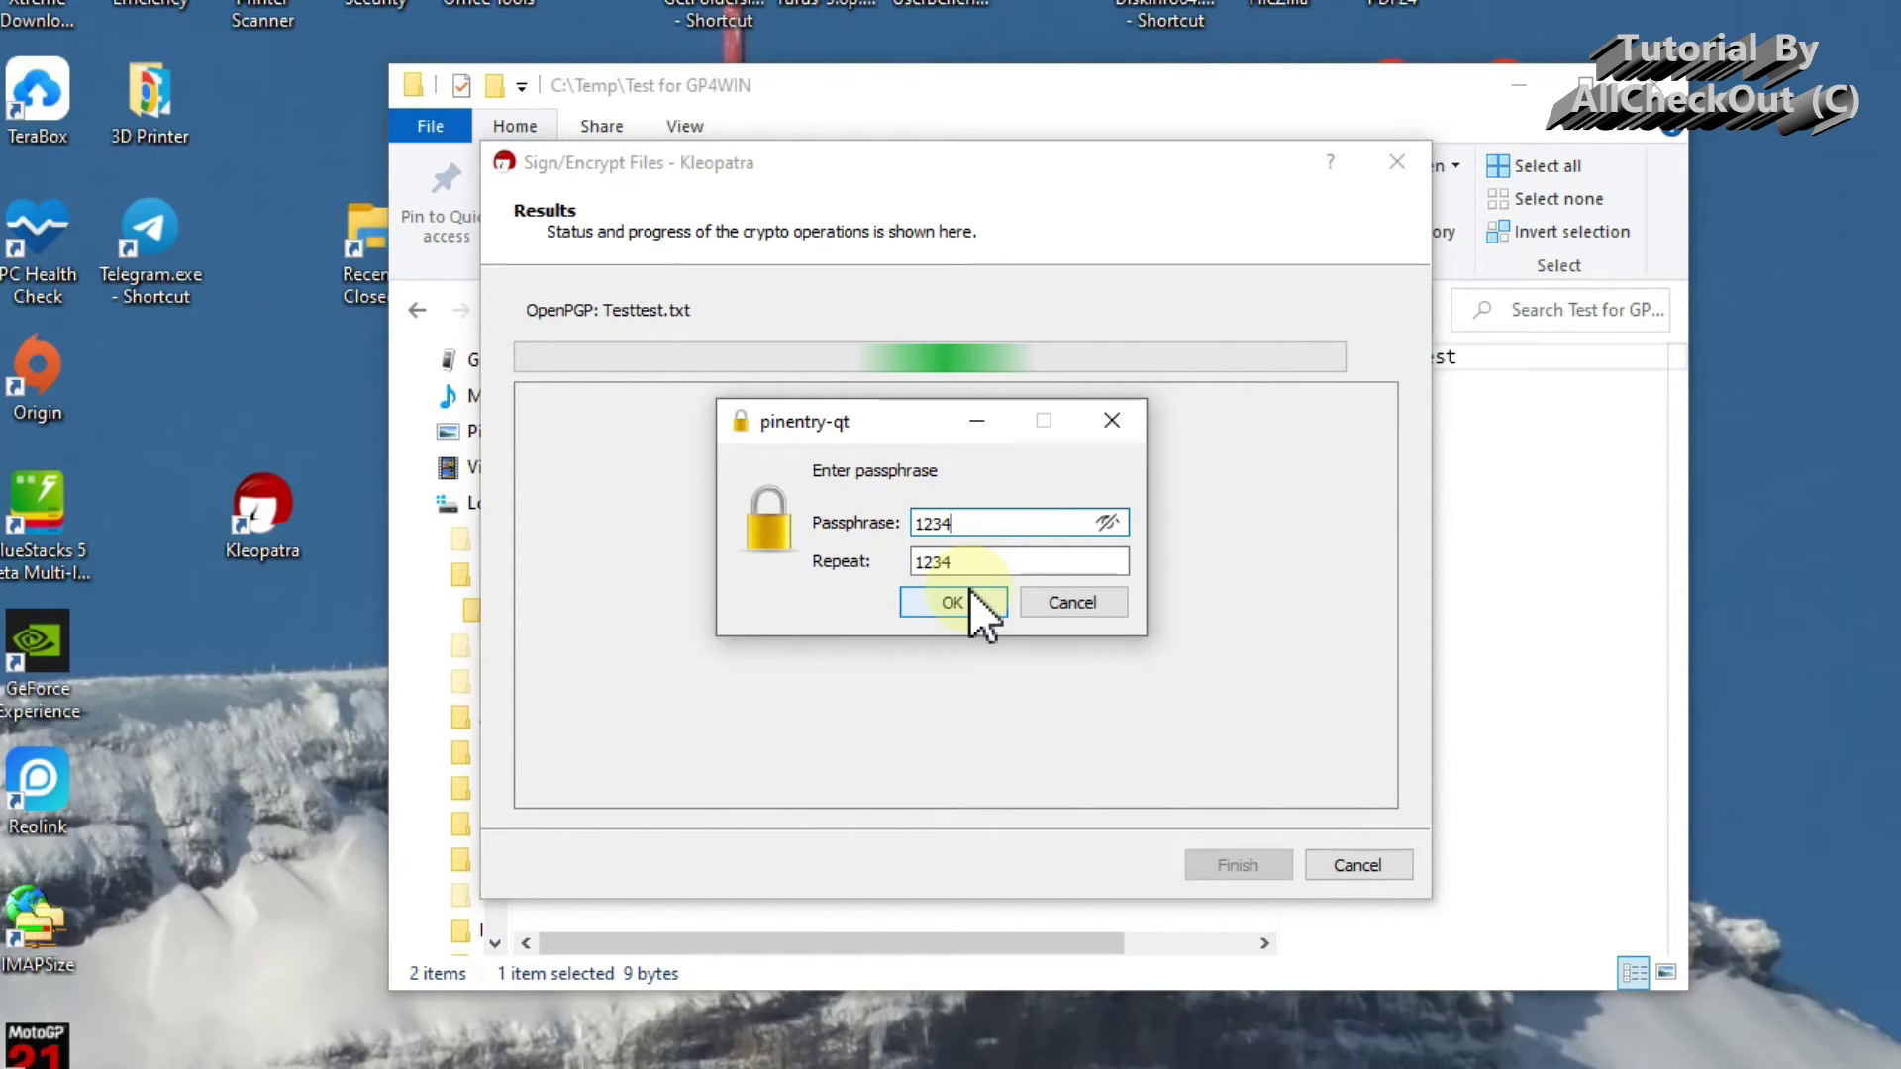
pyautogui.click(954, 609)
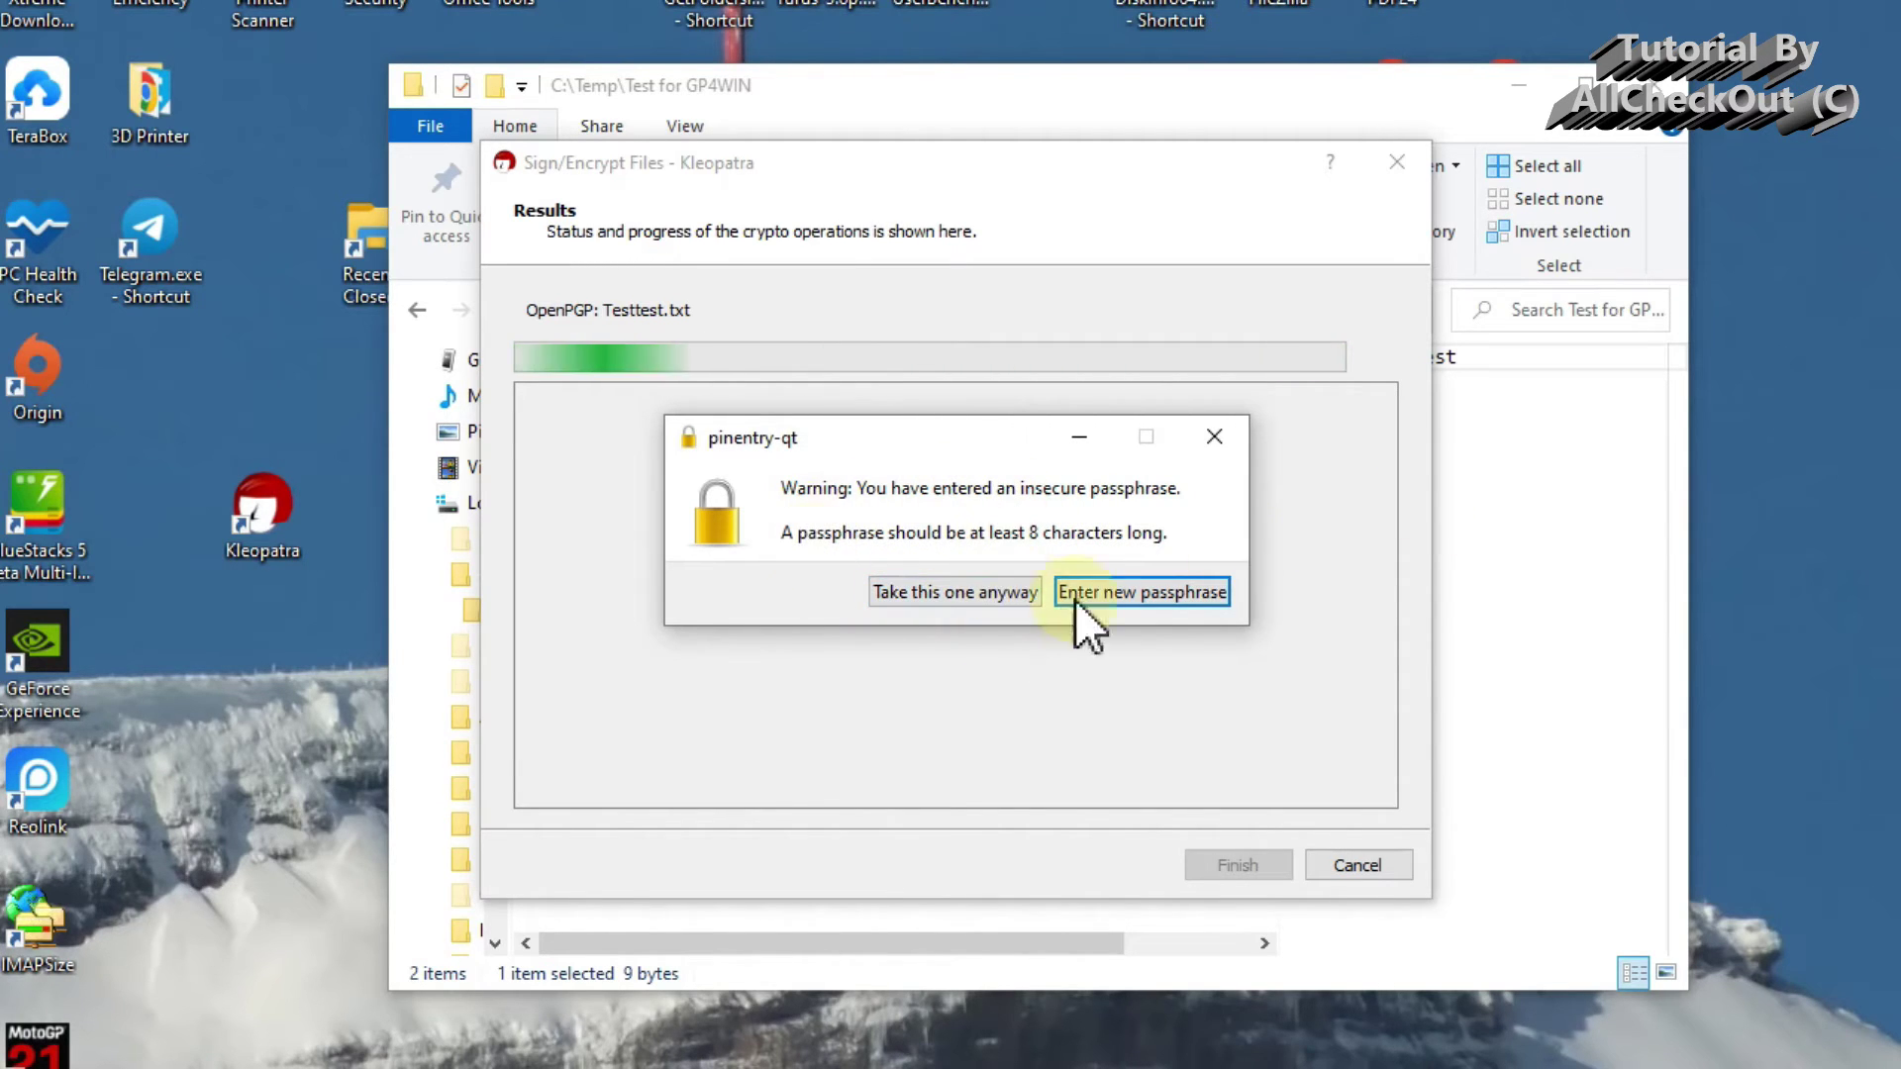
pyautogui.click(936, 594)
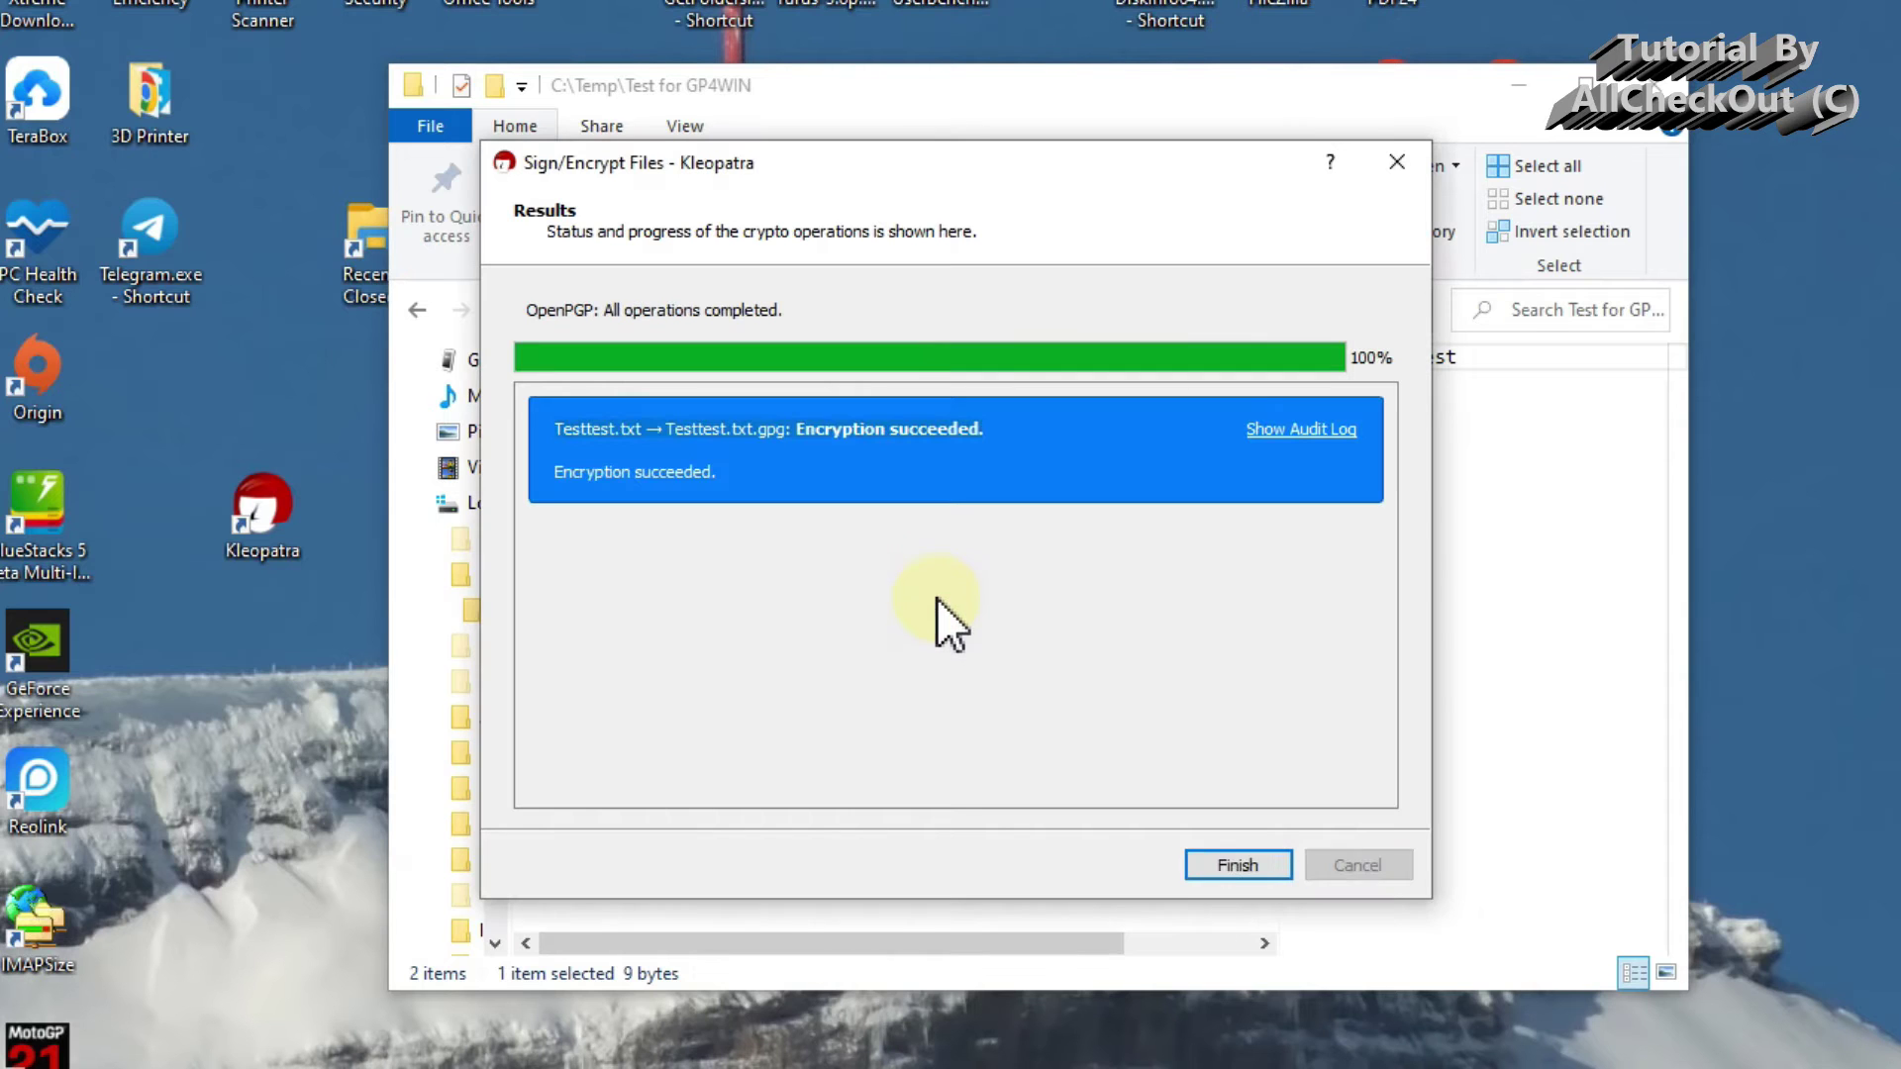
# Finish the encryption and delete the original Testtest.txt, leaving Testtest.txt.gpg.
pyautogui.click(1228, 872)
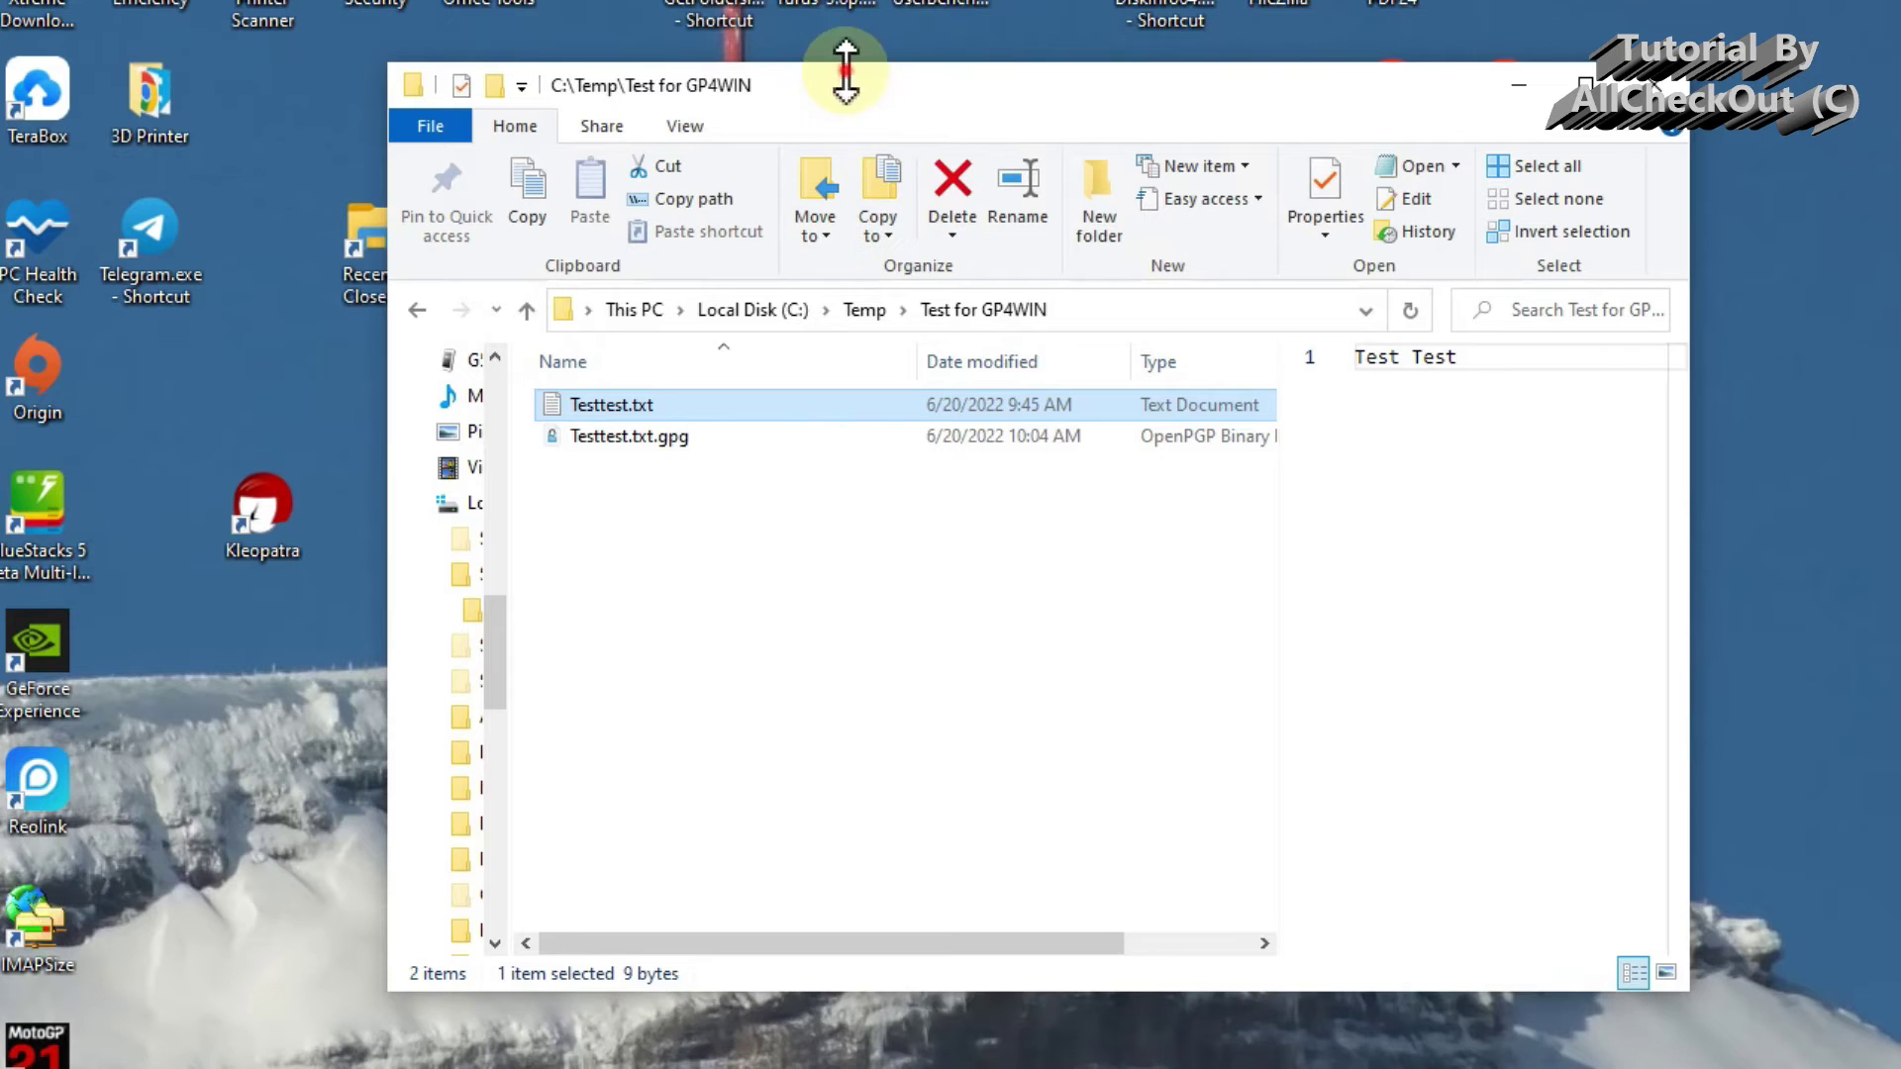
pyautogui.moveTo(844, 71); pyautogui.dragTo(637, 83)
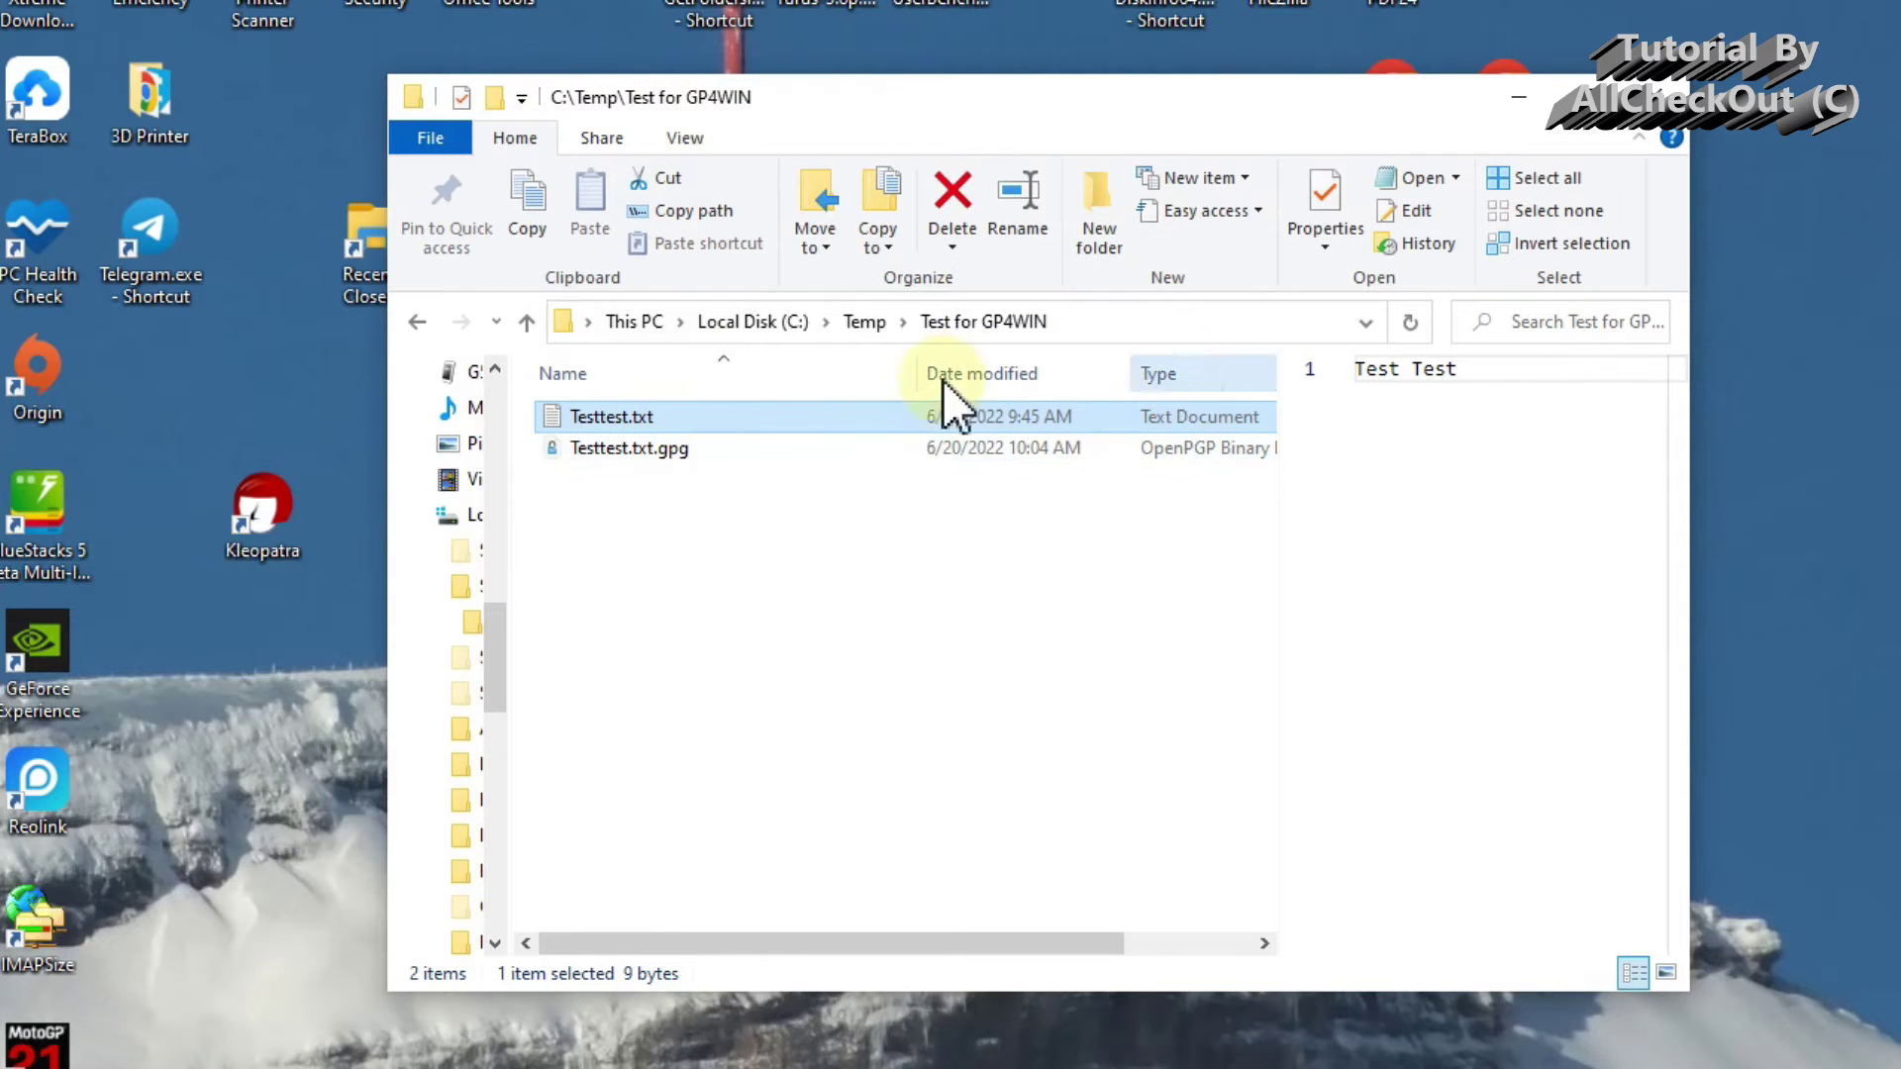
pyautogui.click(643, 456)
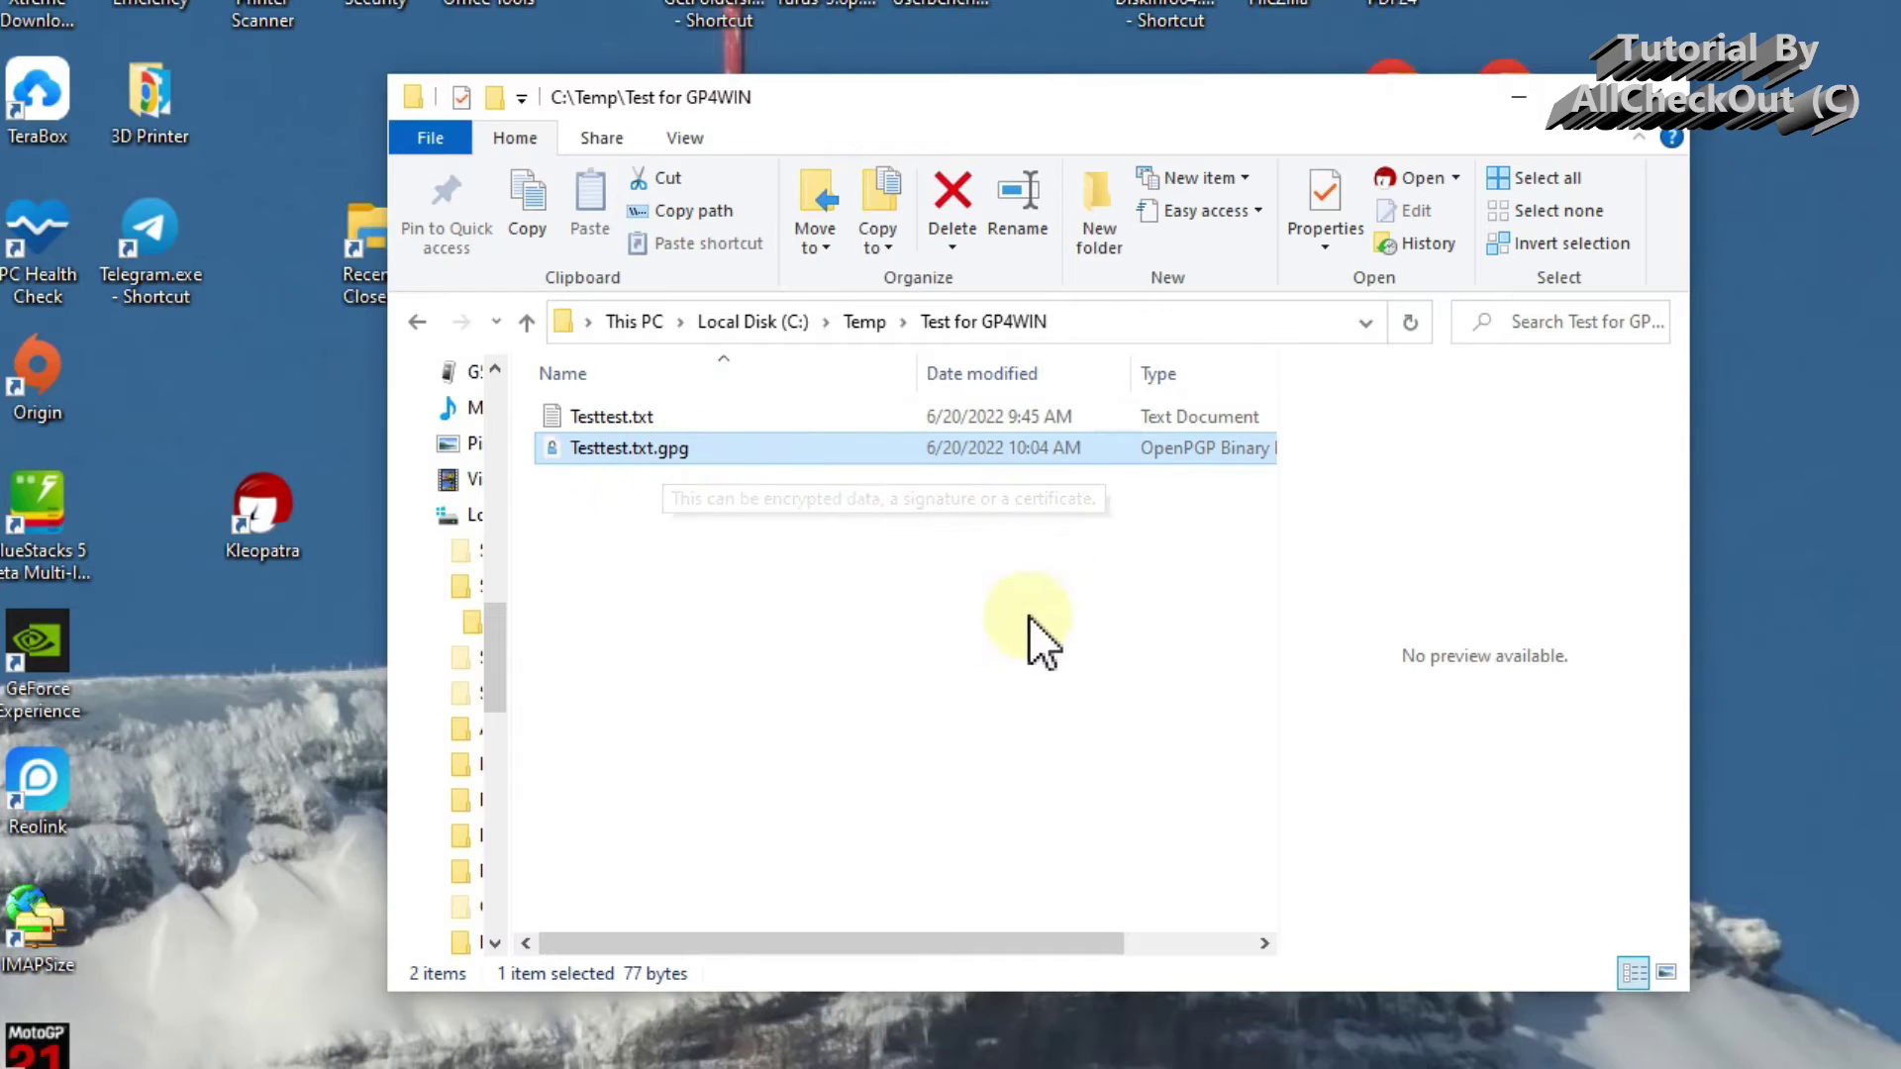
pyautogui.click(619, 419)
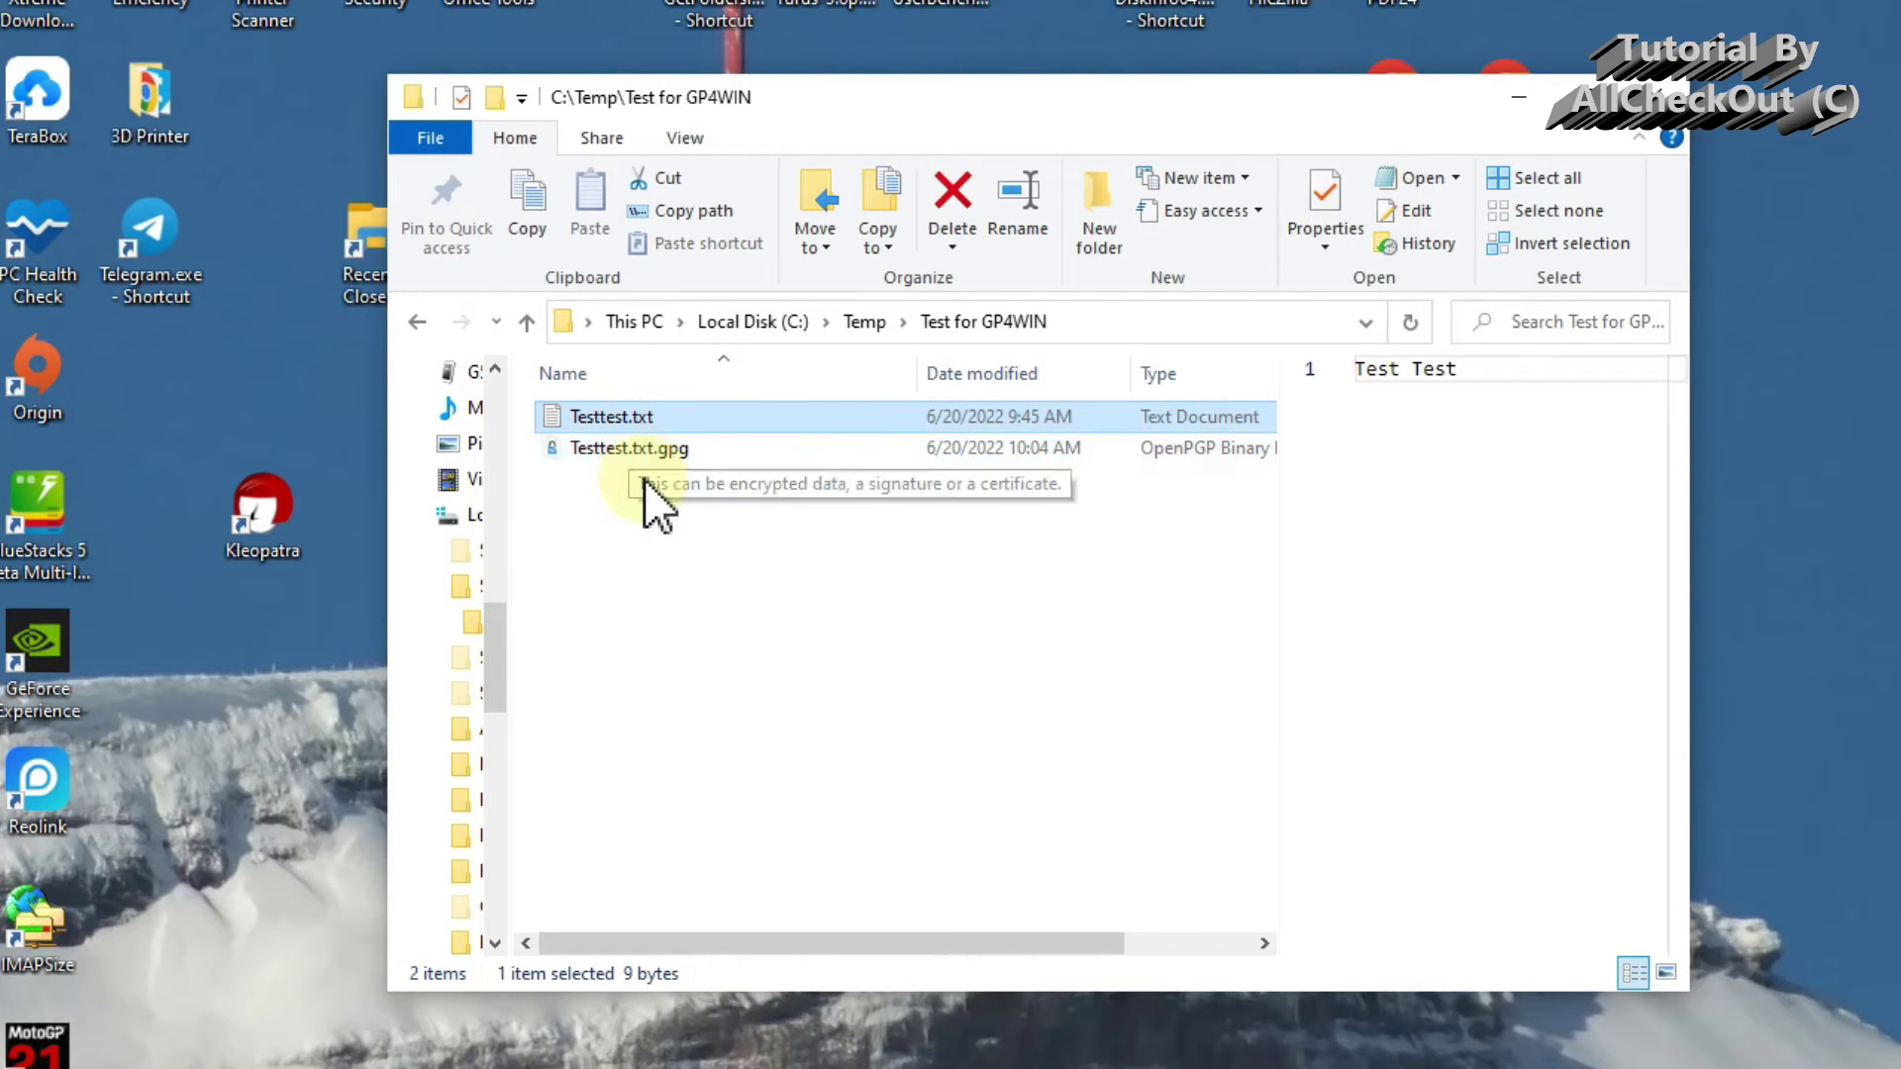
pyautogui.press('Delete')
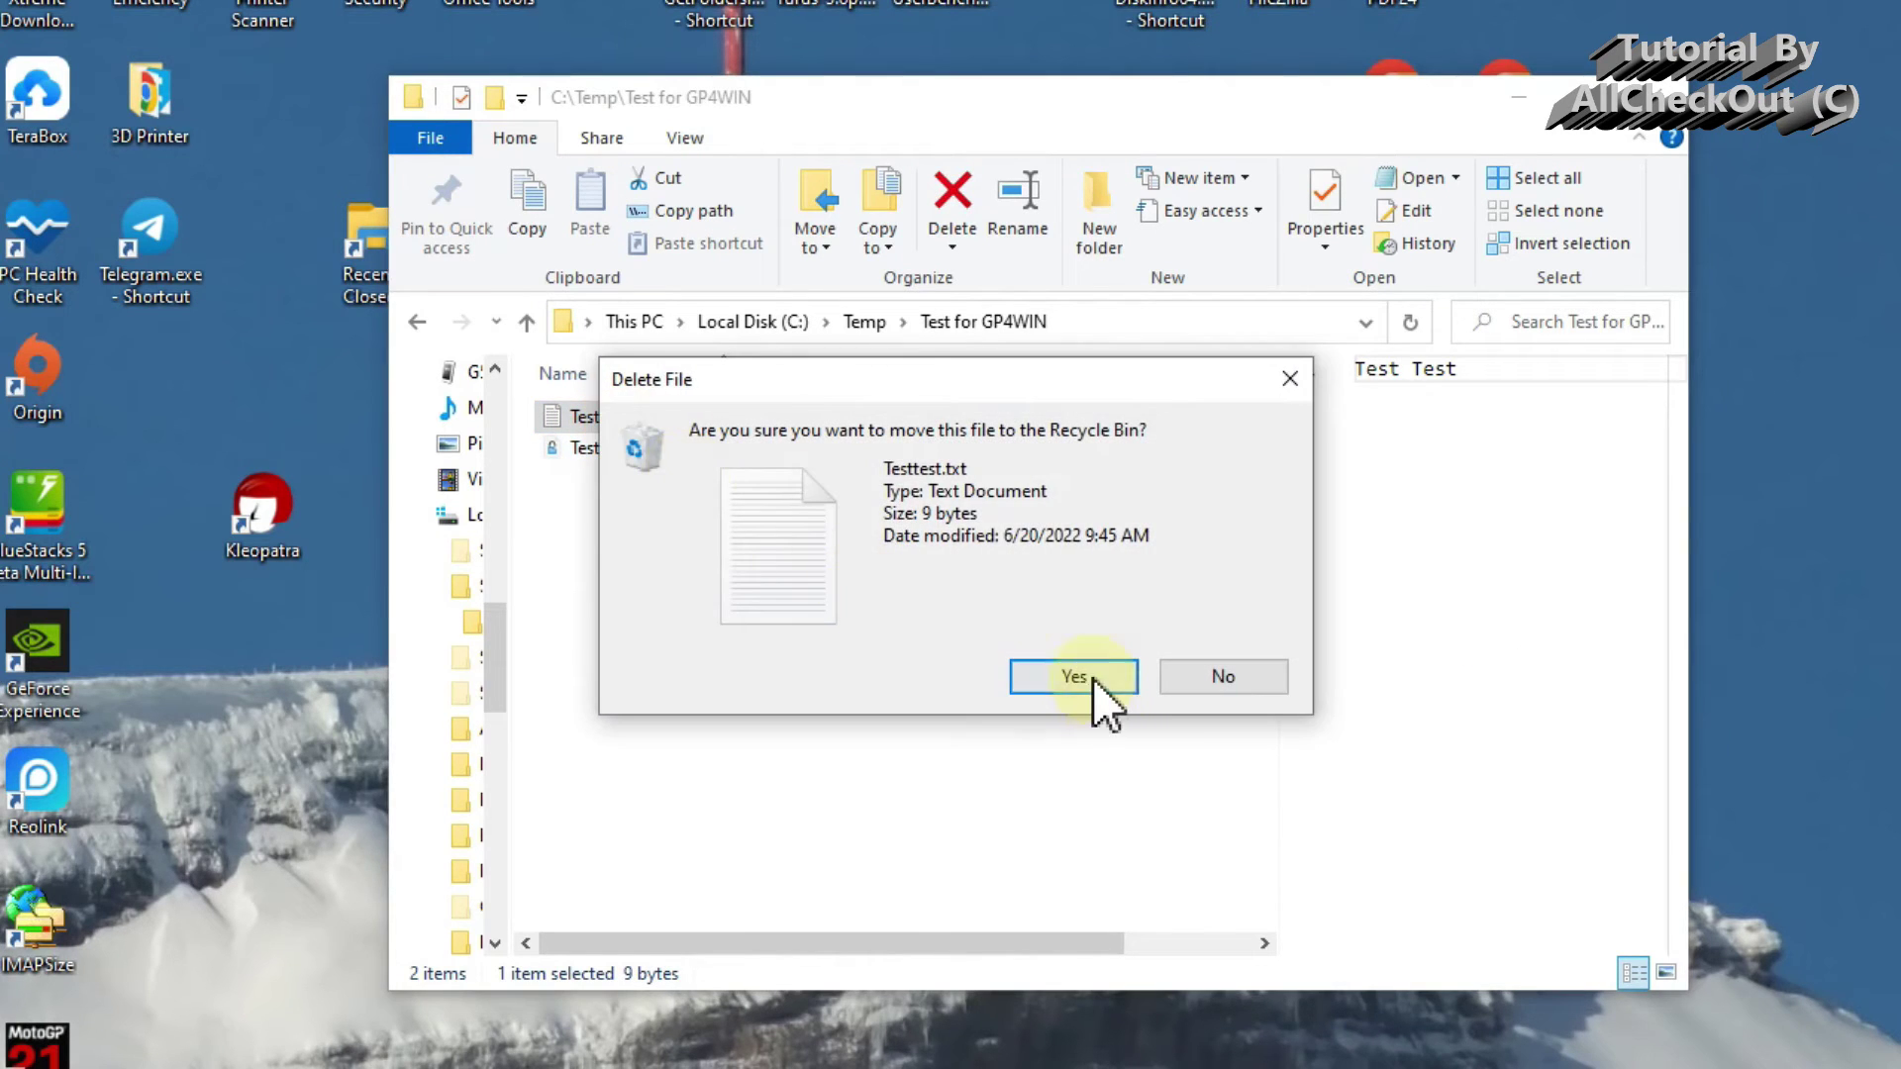
pyautogui.click(1087, 677)
pyautogui.click(644, 421)
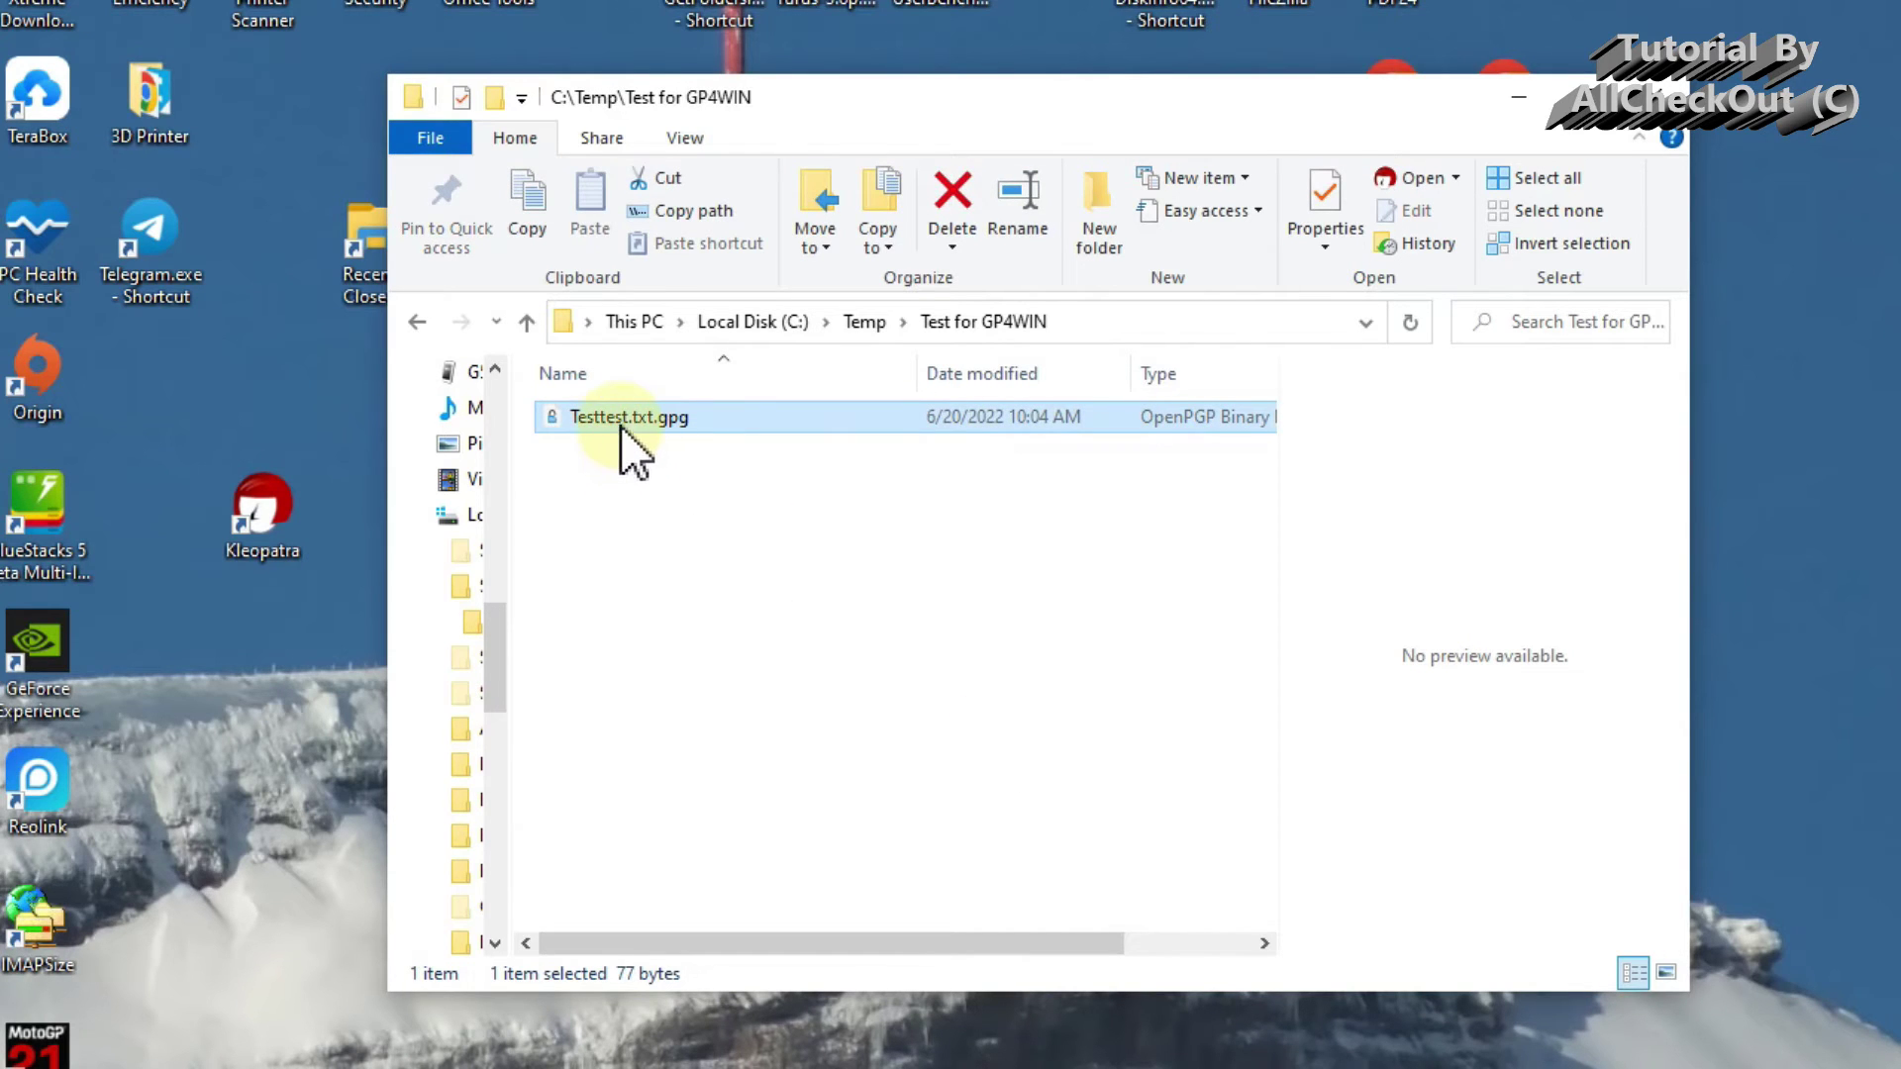
# Run Decrypt and verify on Testtest.txt.gpg and save the decrypted Testtest.txt into the folder.
pyautogui.rightClick(618, 426)
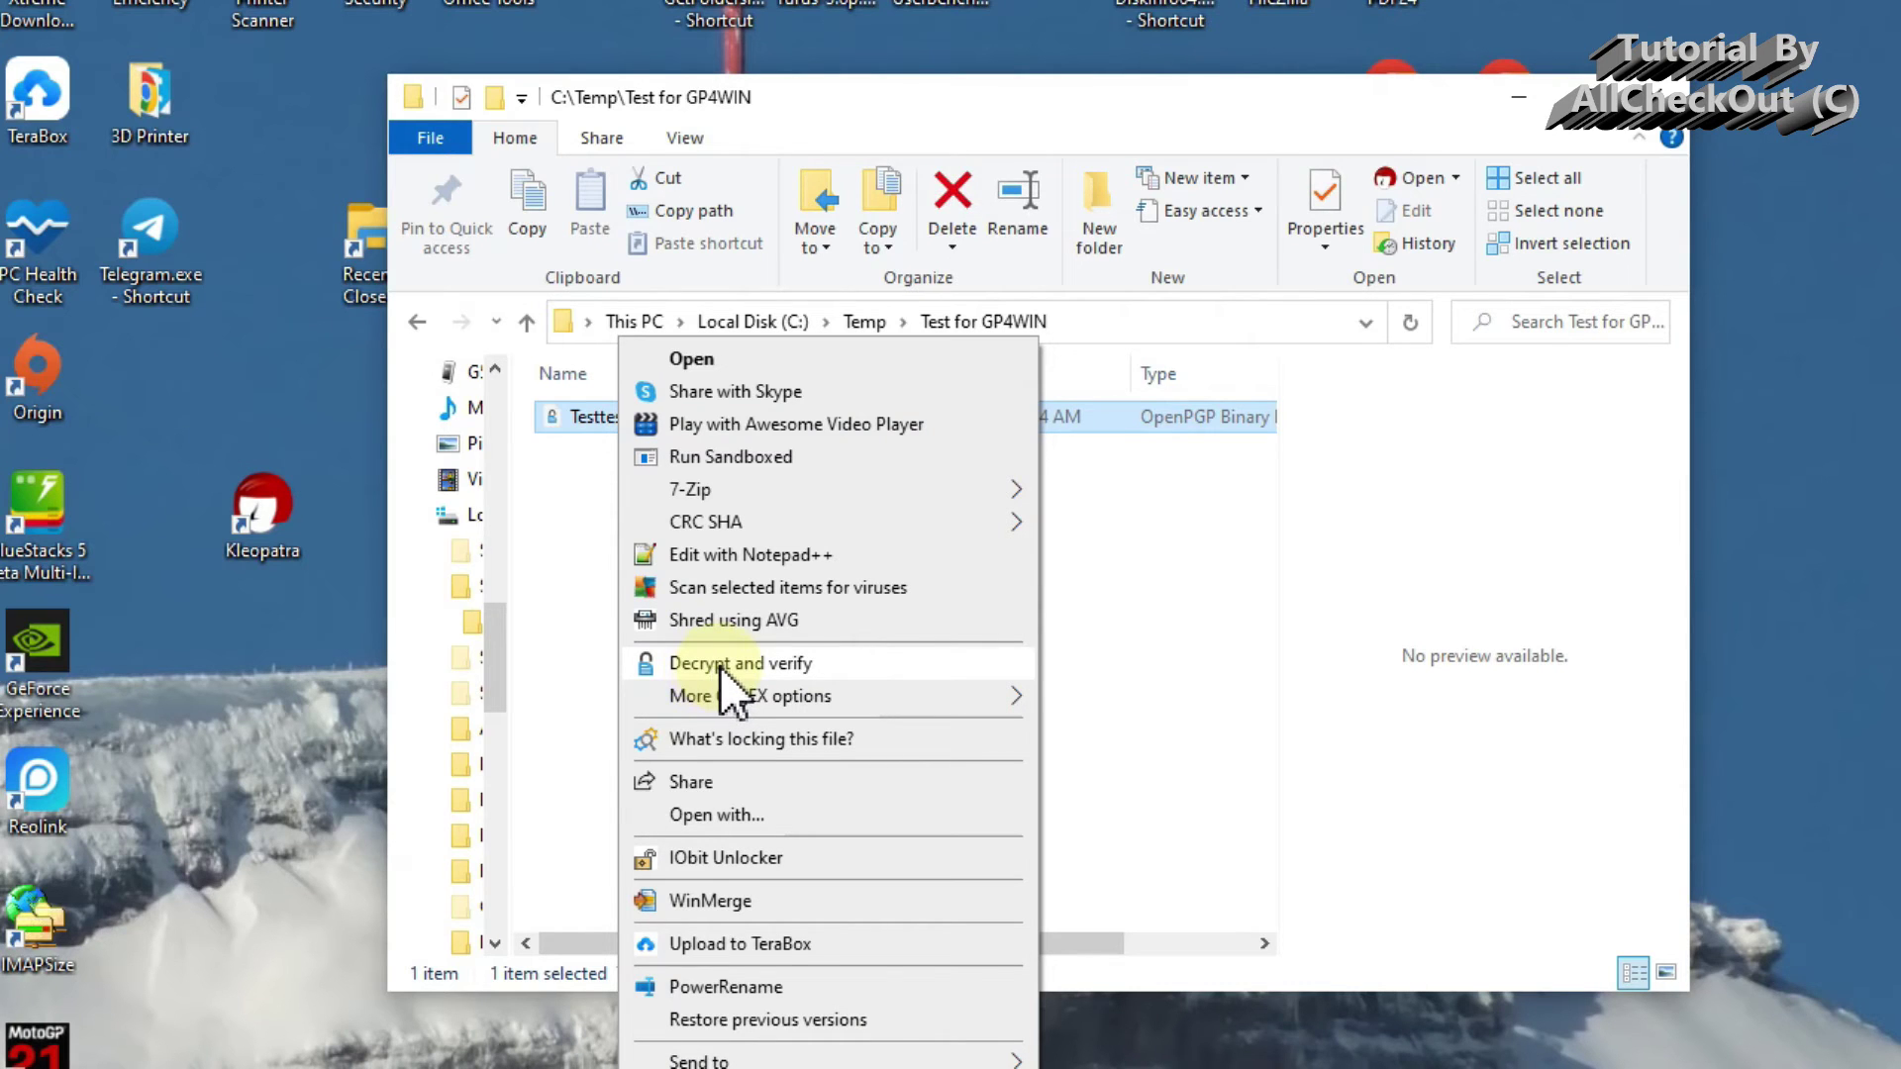
pyautogui.click(721, 665)
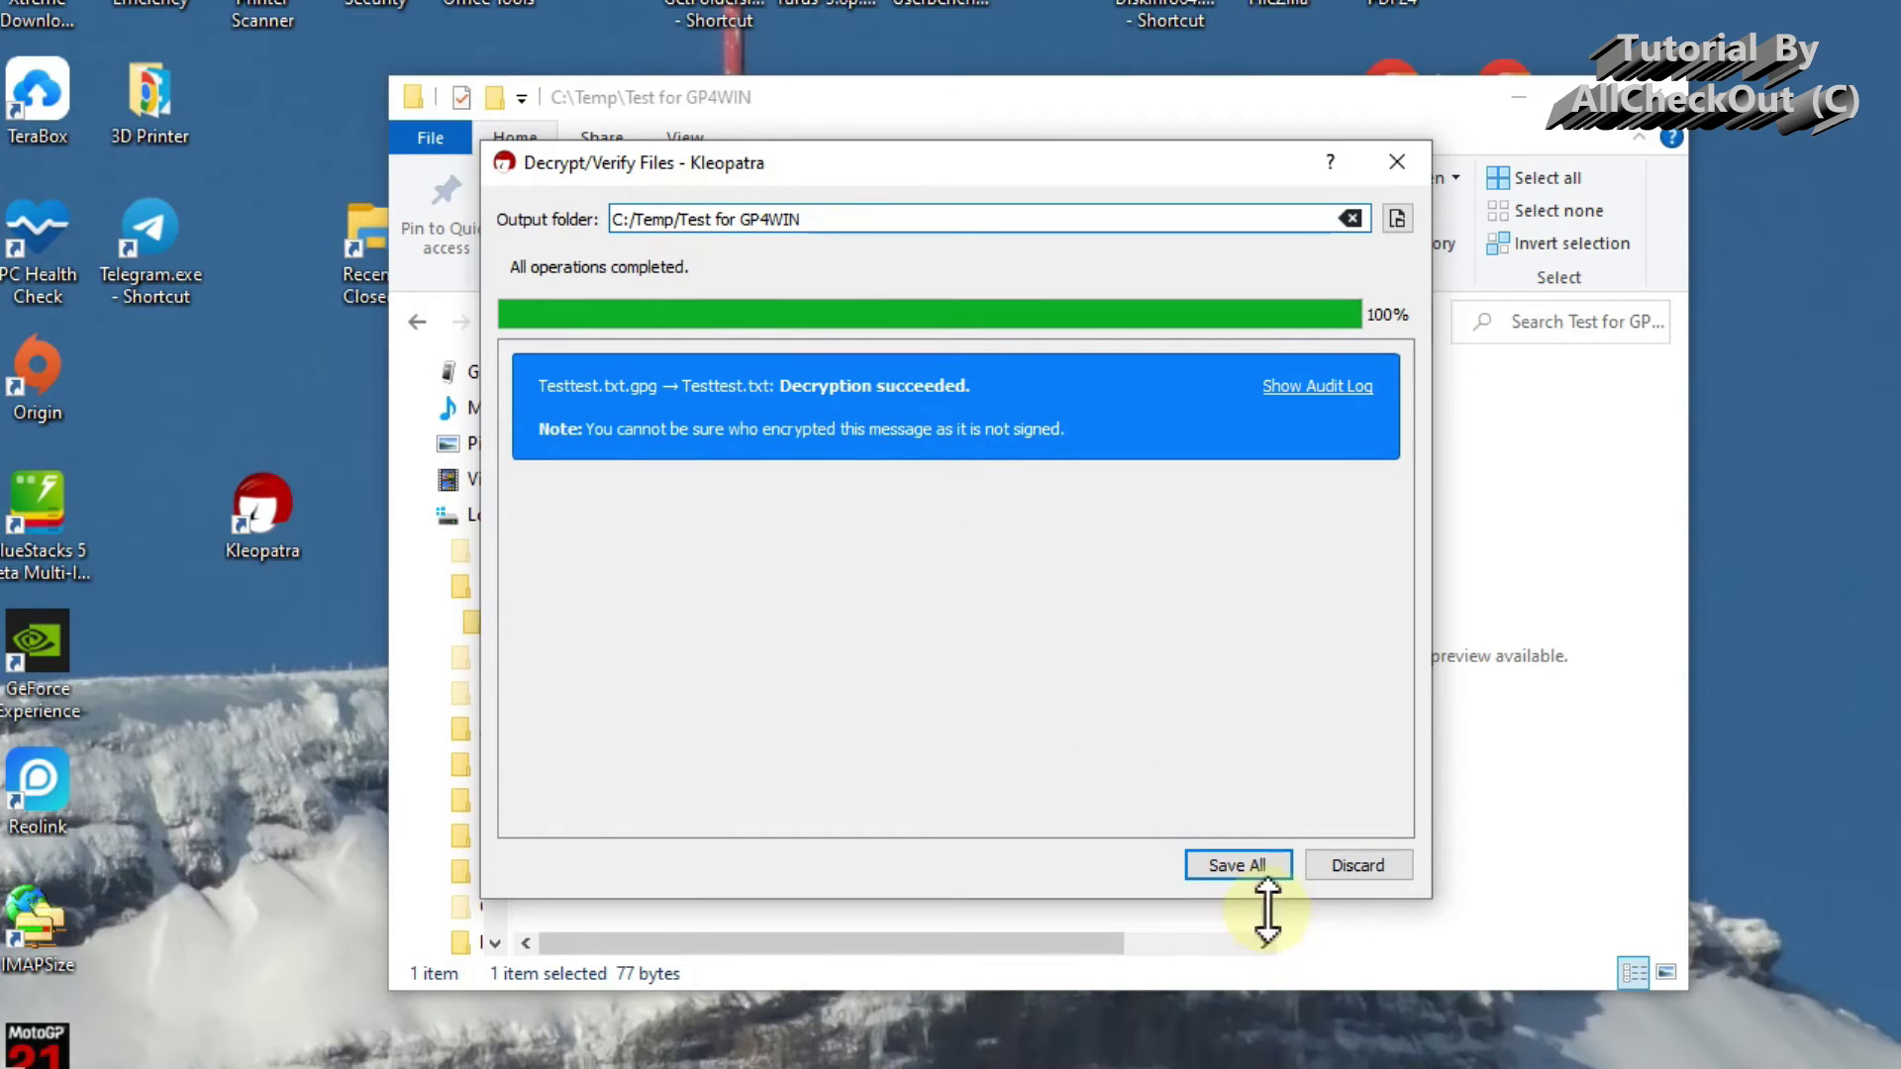
pyautogui.click(1242, 866)
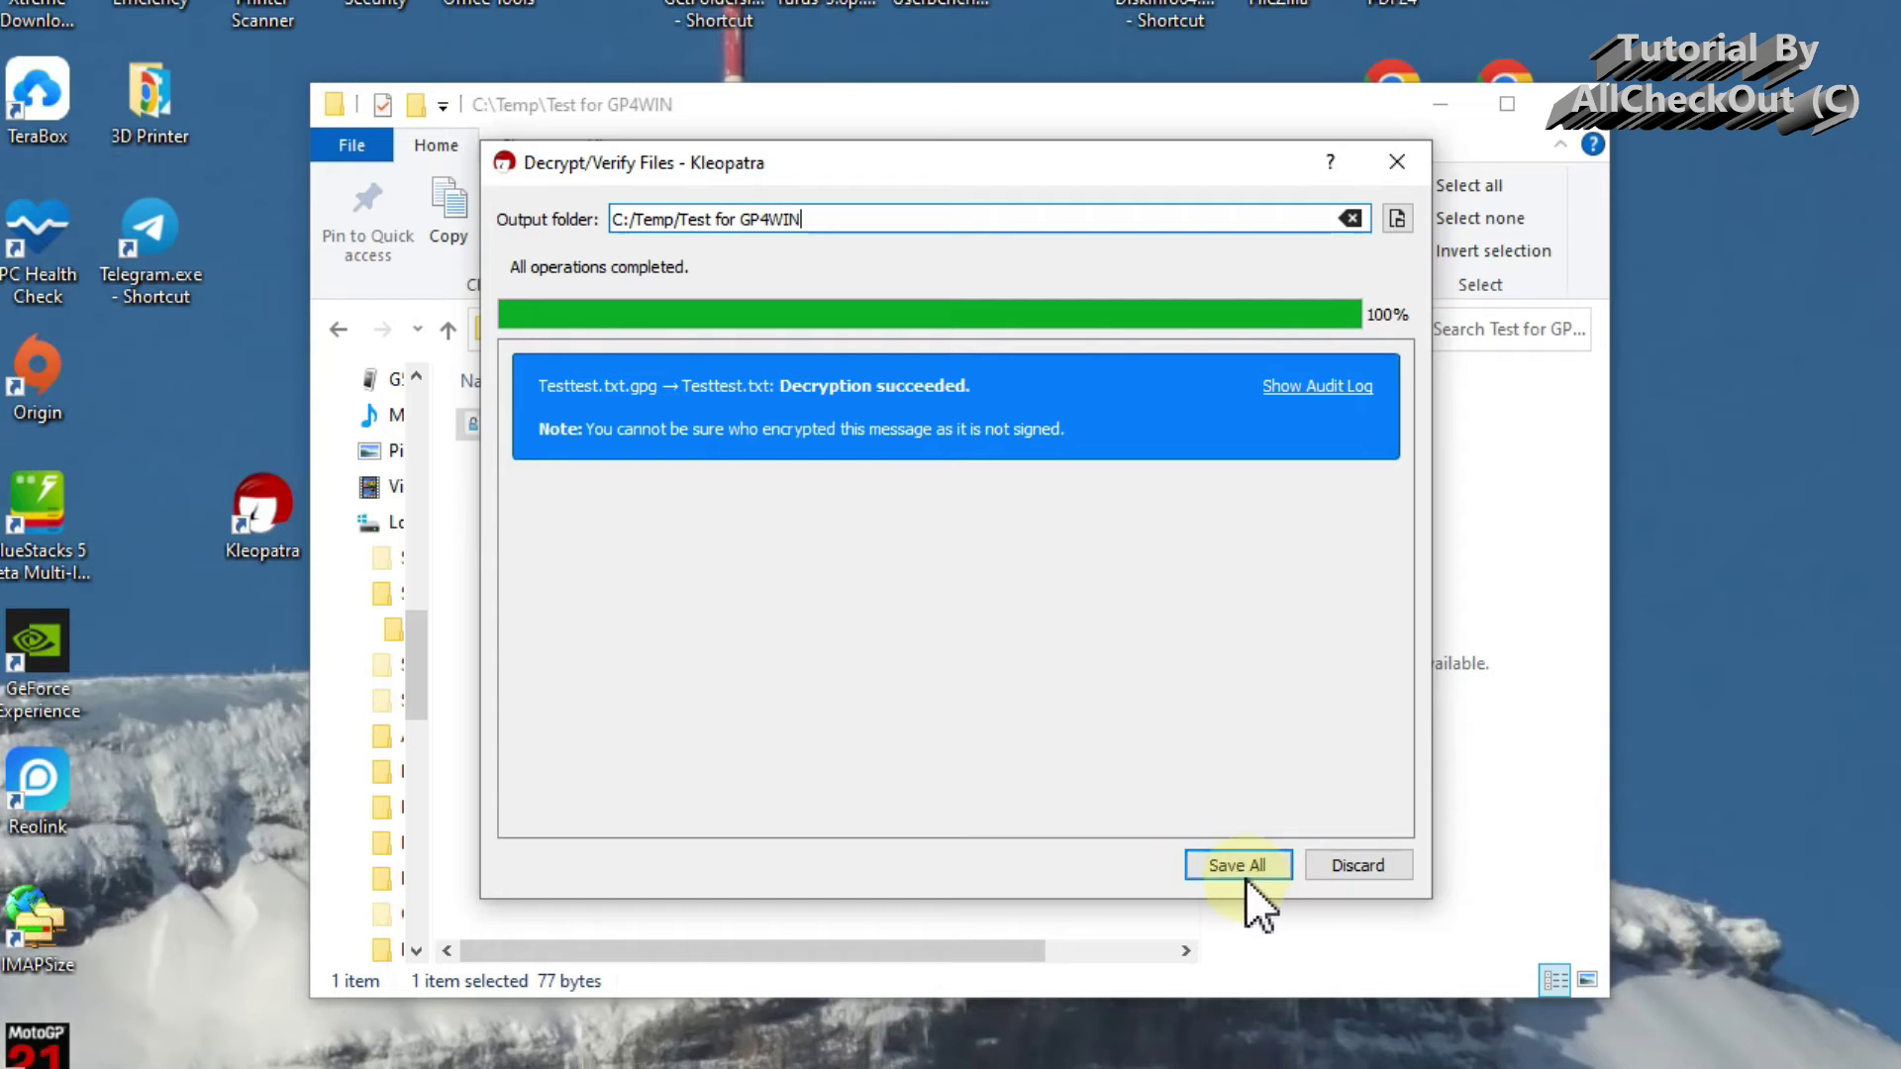
pyautogui.click(1227, 864)
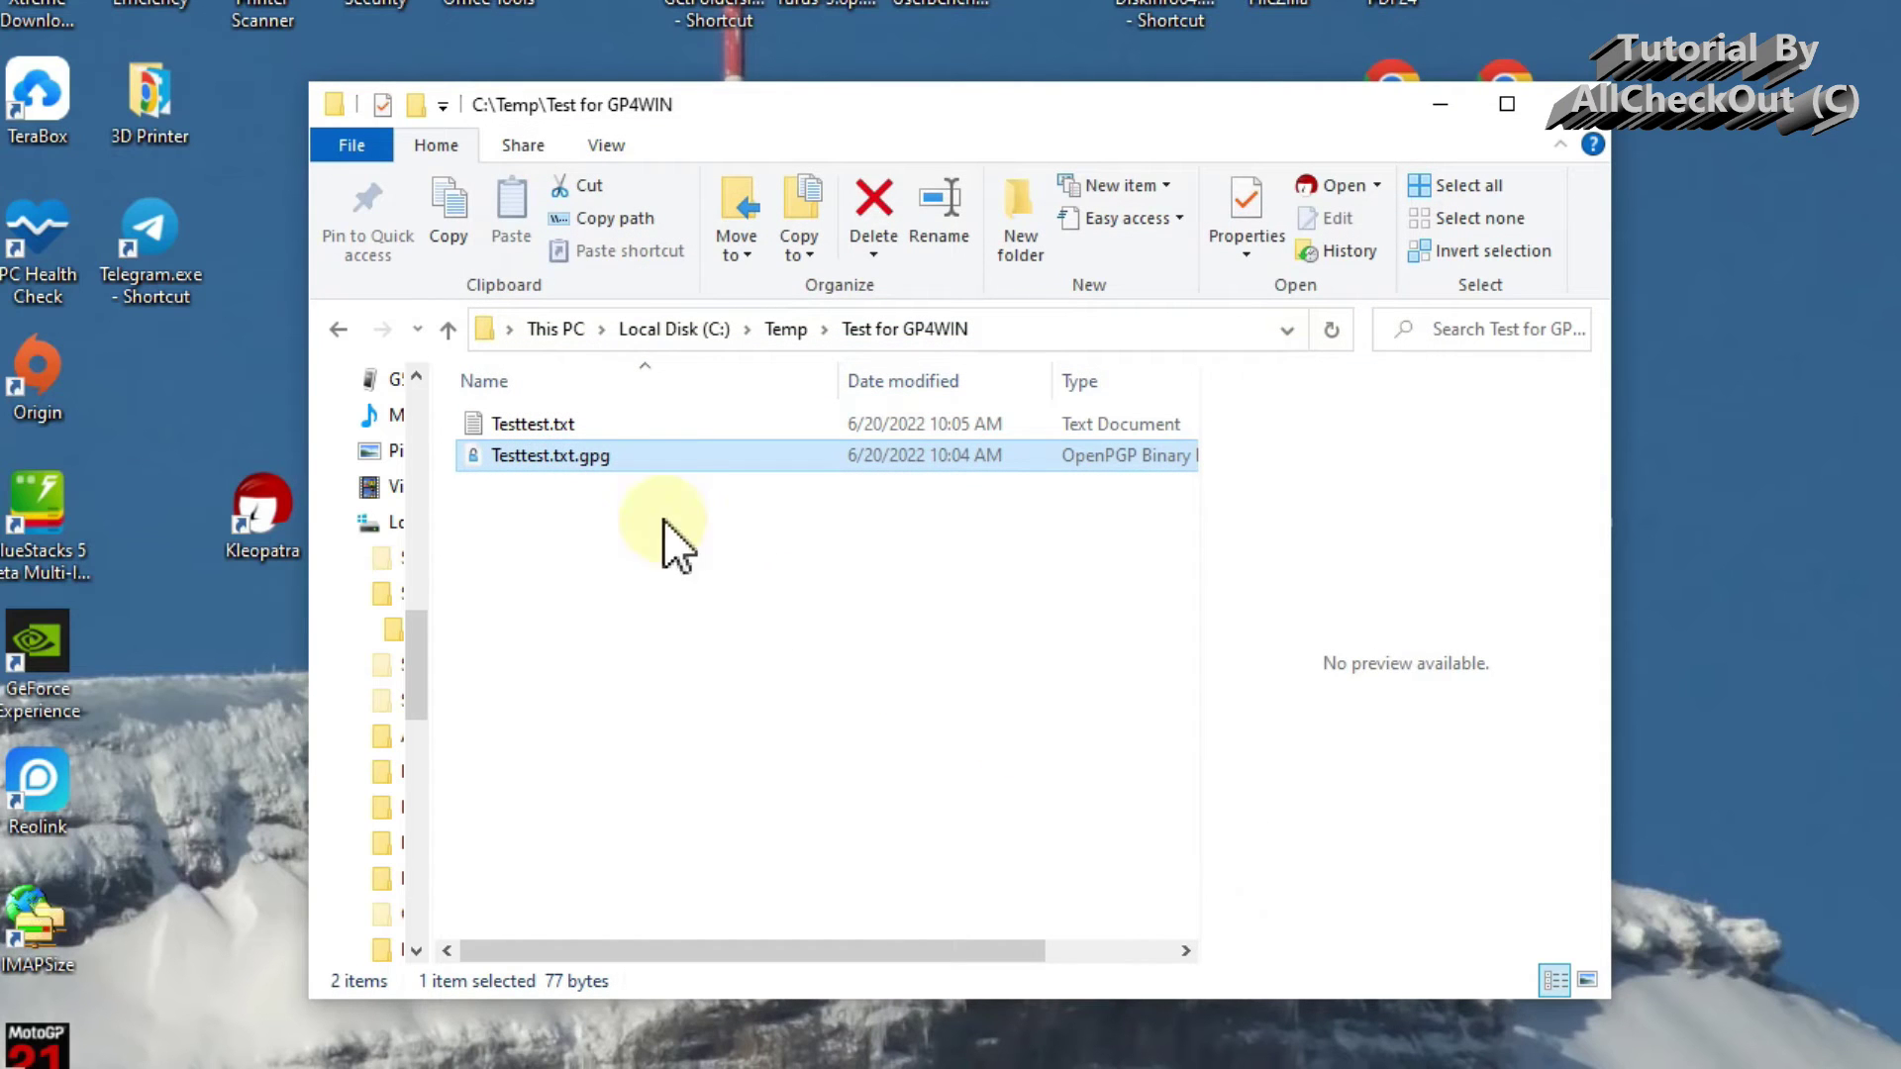
# Open the decrypted Testtest.txt in Notepad to check it reads 'Test Test', then close it.
pyautogui.click(533, 426)
pyautogui.doubleClick(536, 426)
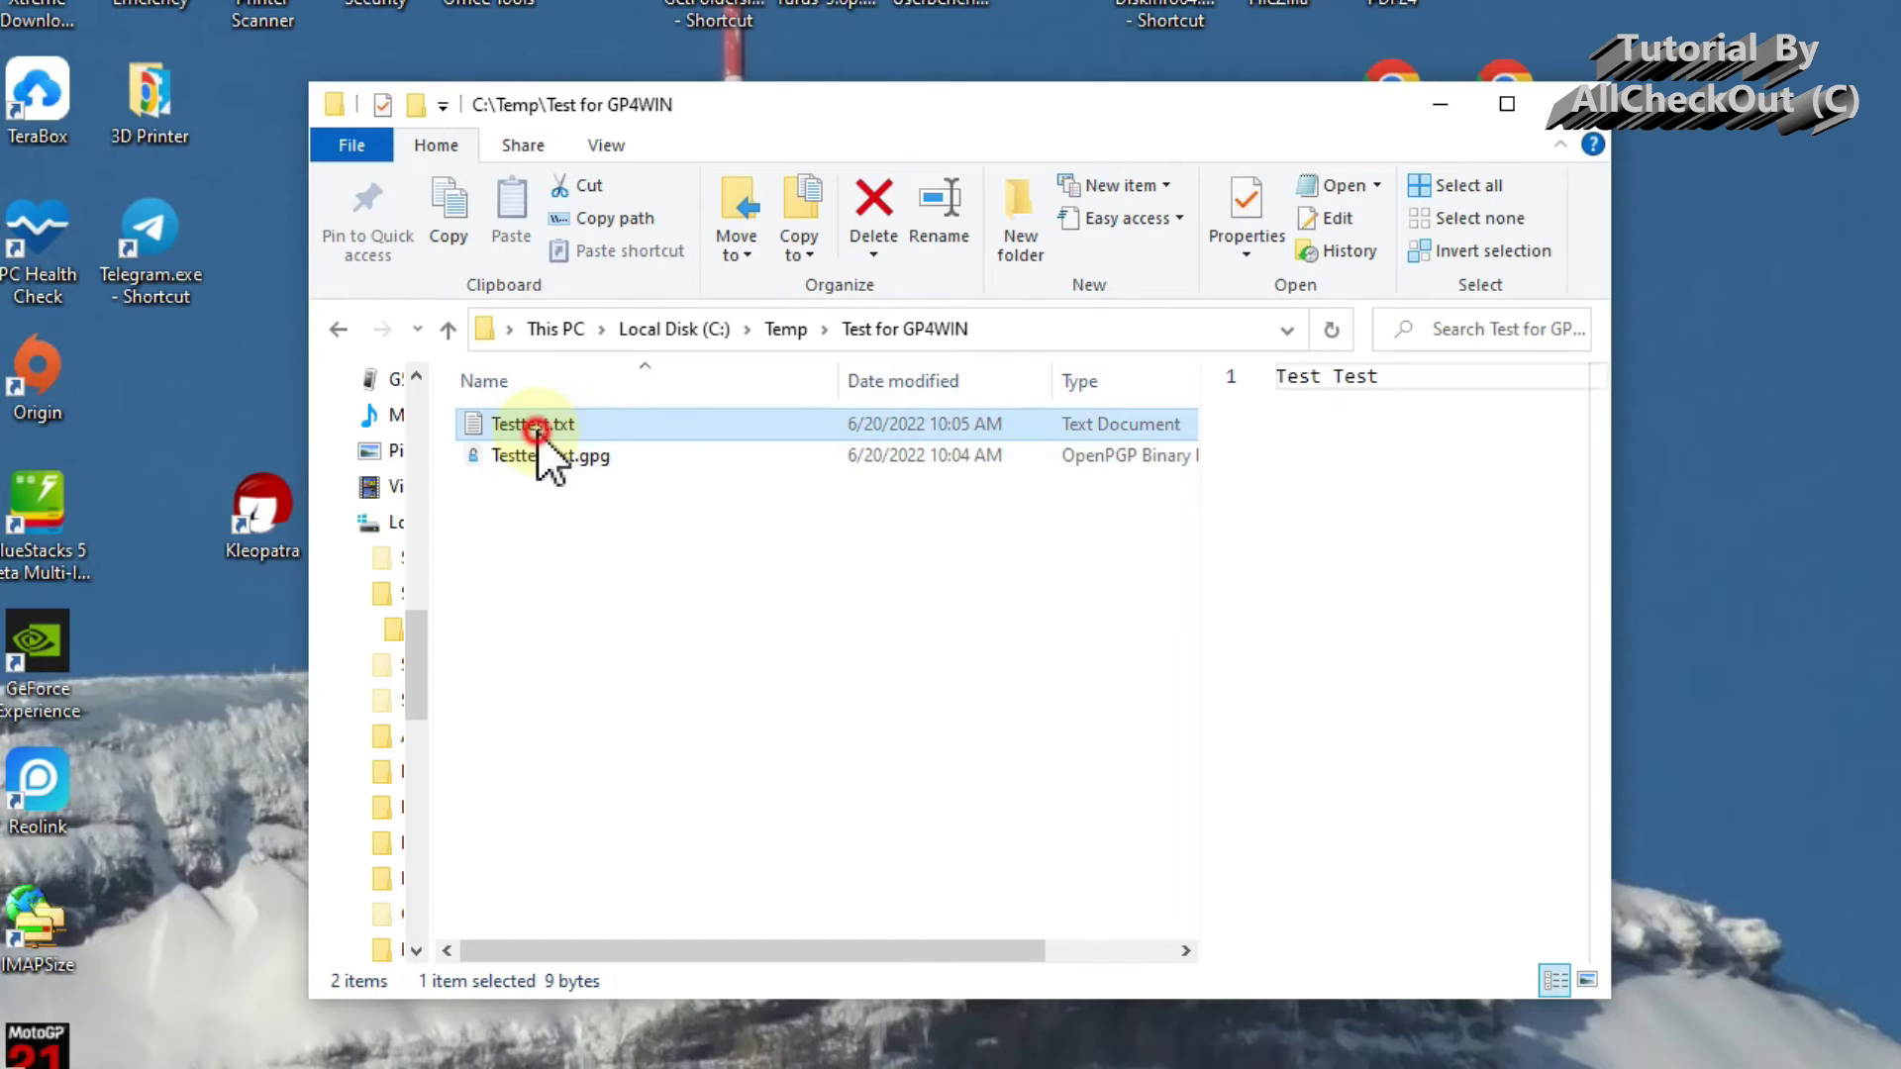
pyautogui.click(1648, 114)
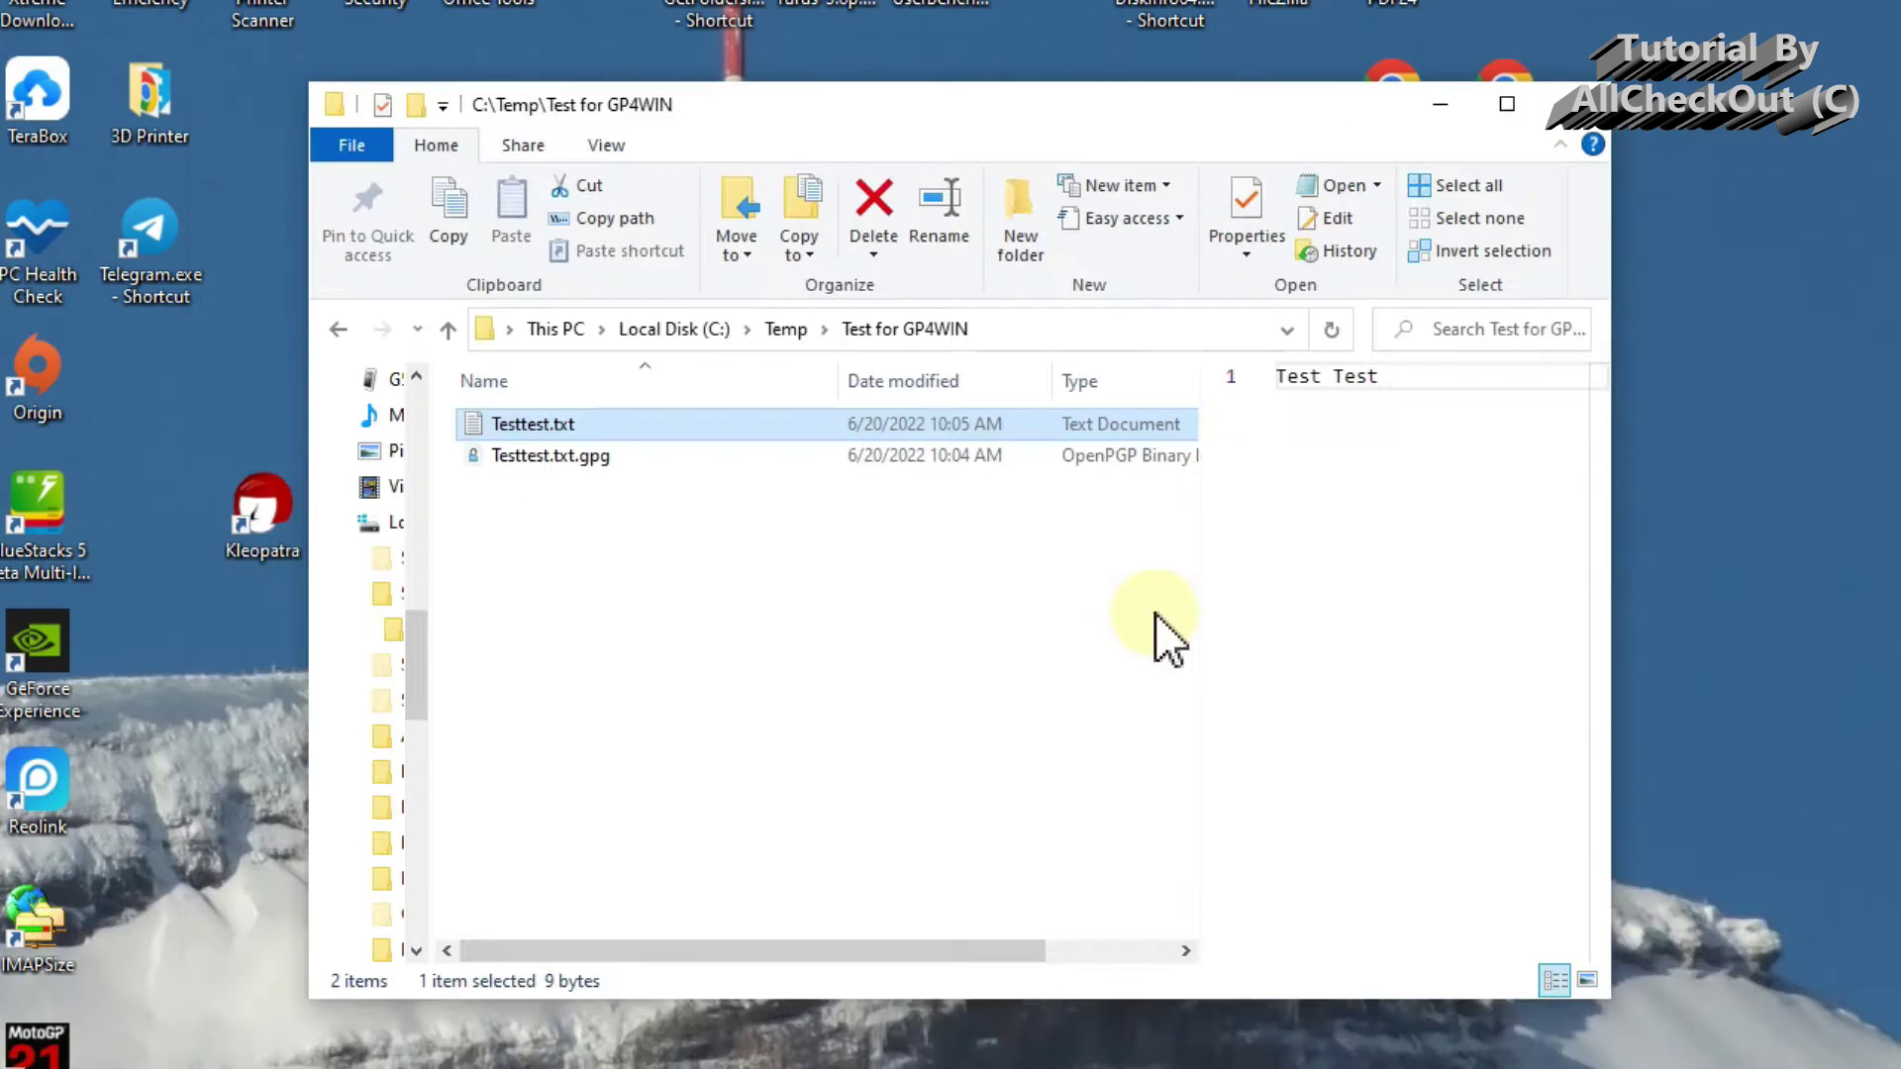
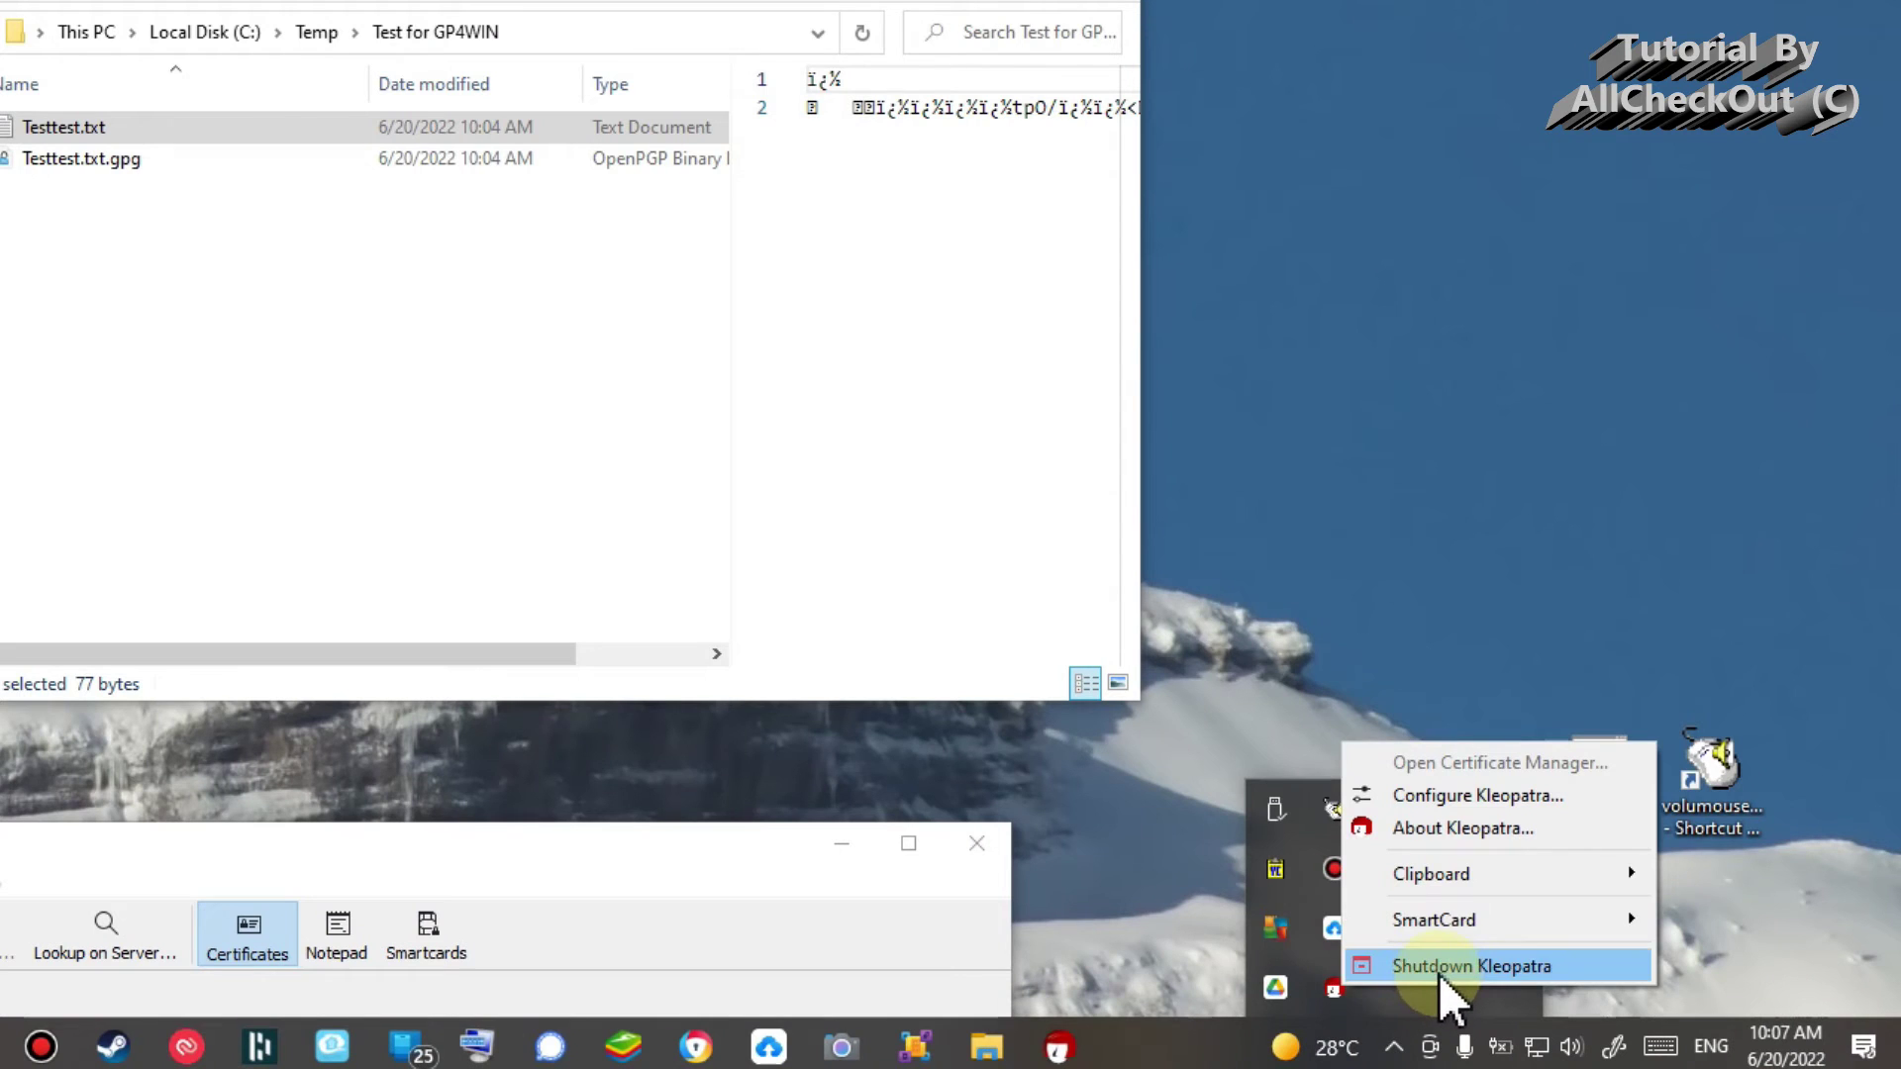
# Quit Kleopatra from the tray and delete the garbled Testtest.txt to the Recycle Bin.
pyautogui.click(1442, 968)
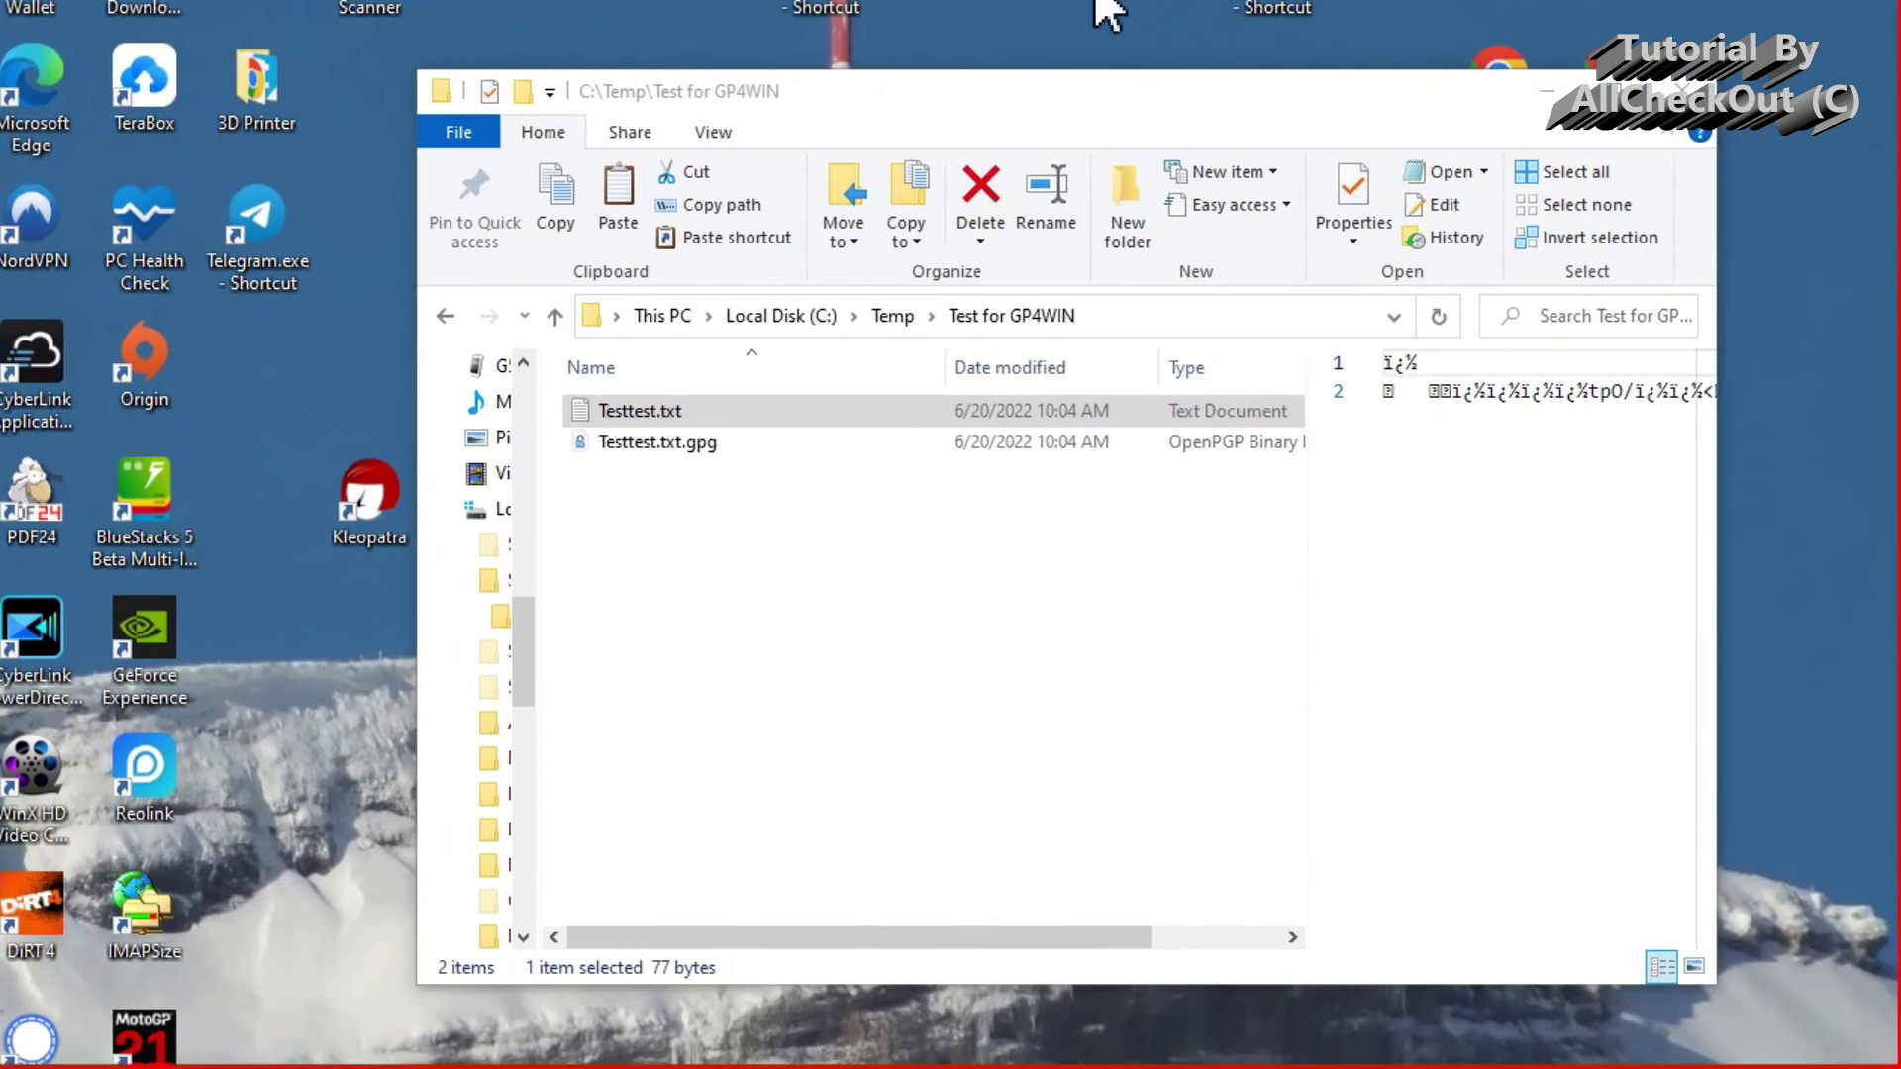
pyautogui.press('Delete')
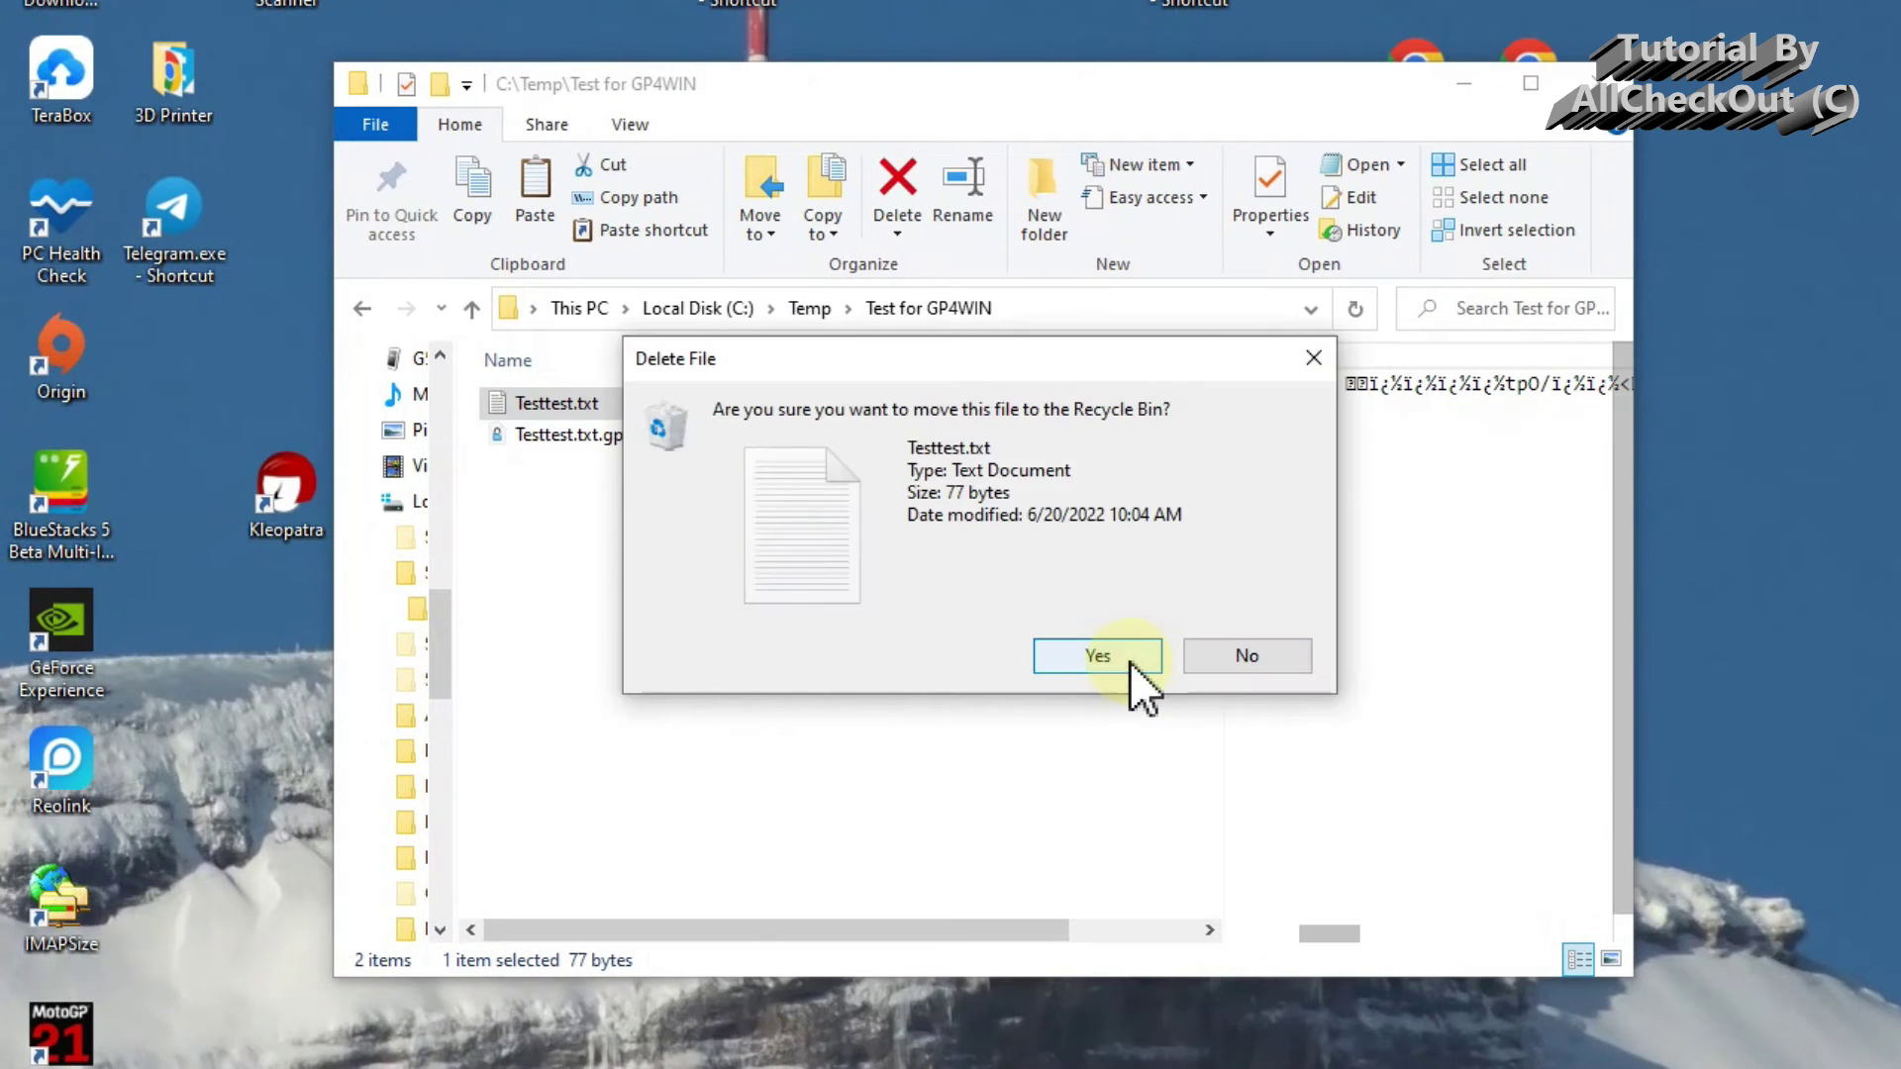
pyautogui.click(1128, 658)
# Decrypt and verify Testtest.txt.gpg, saving the result into the folder with Save All.
pyautogui.click(621, 414)
pyautogui.rightClick(621, 414)
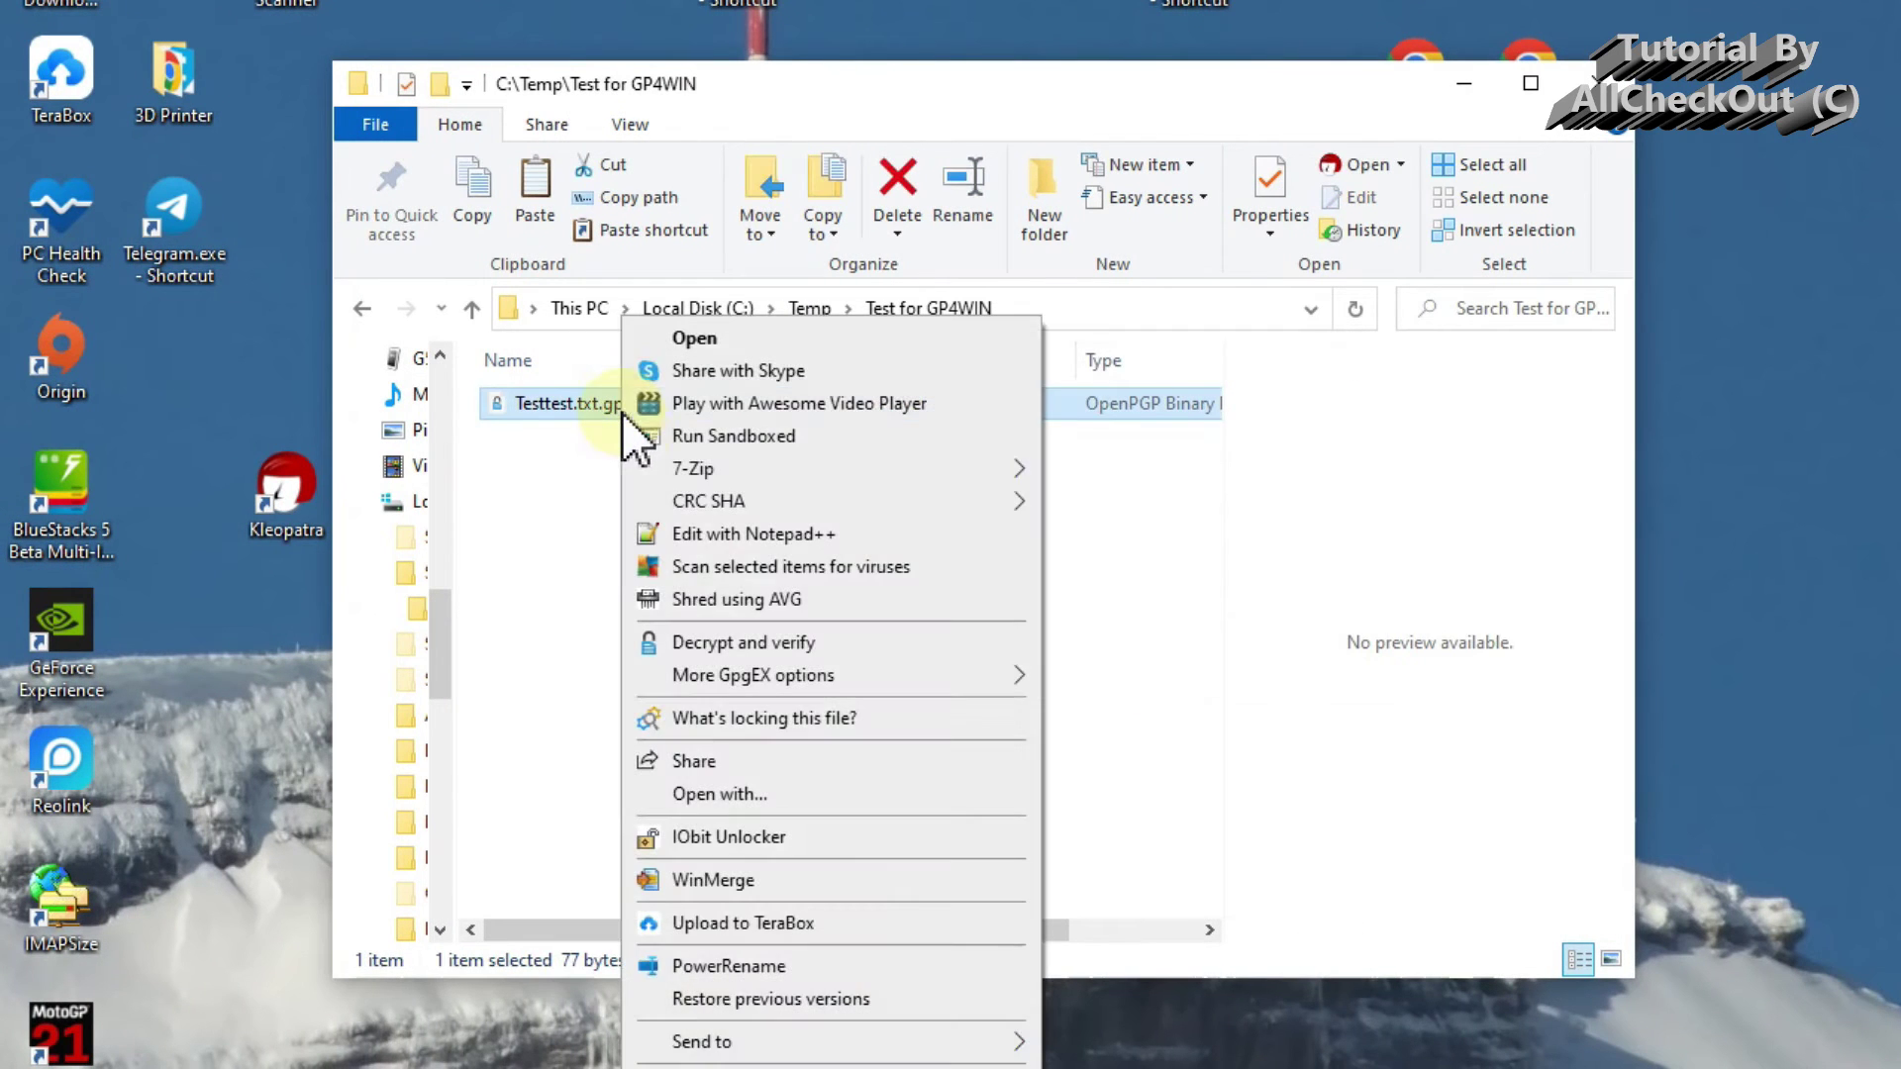
pyautogui.click(719, 633)
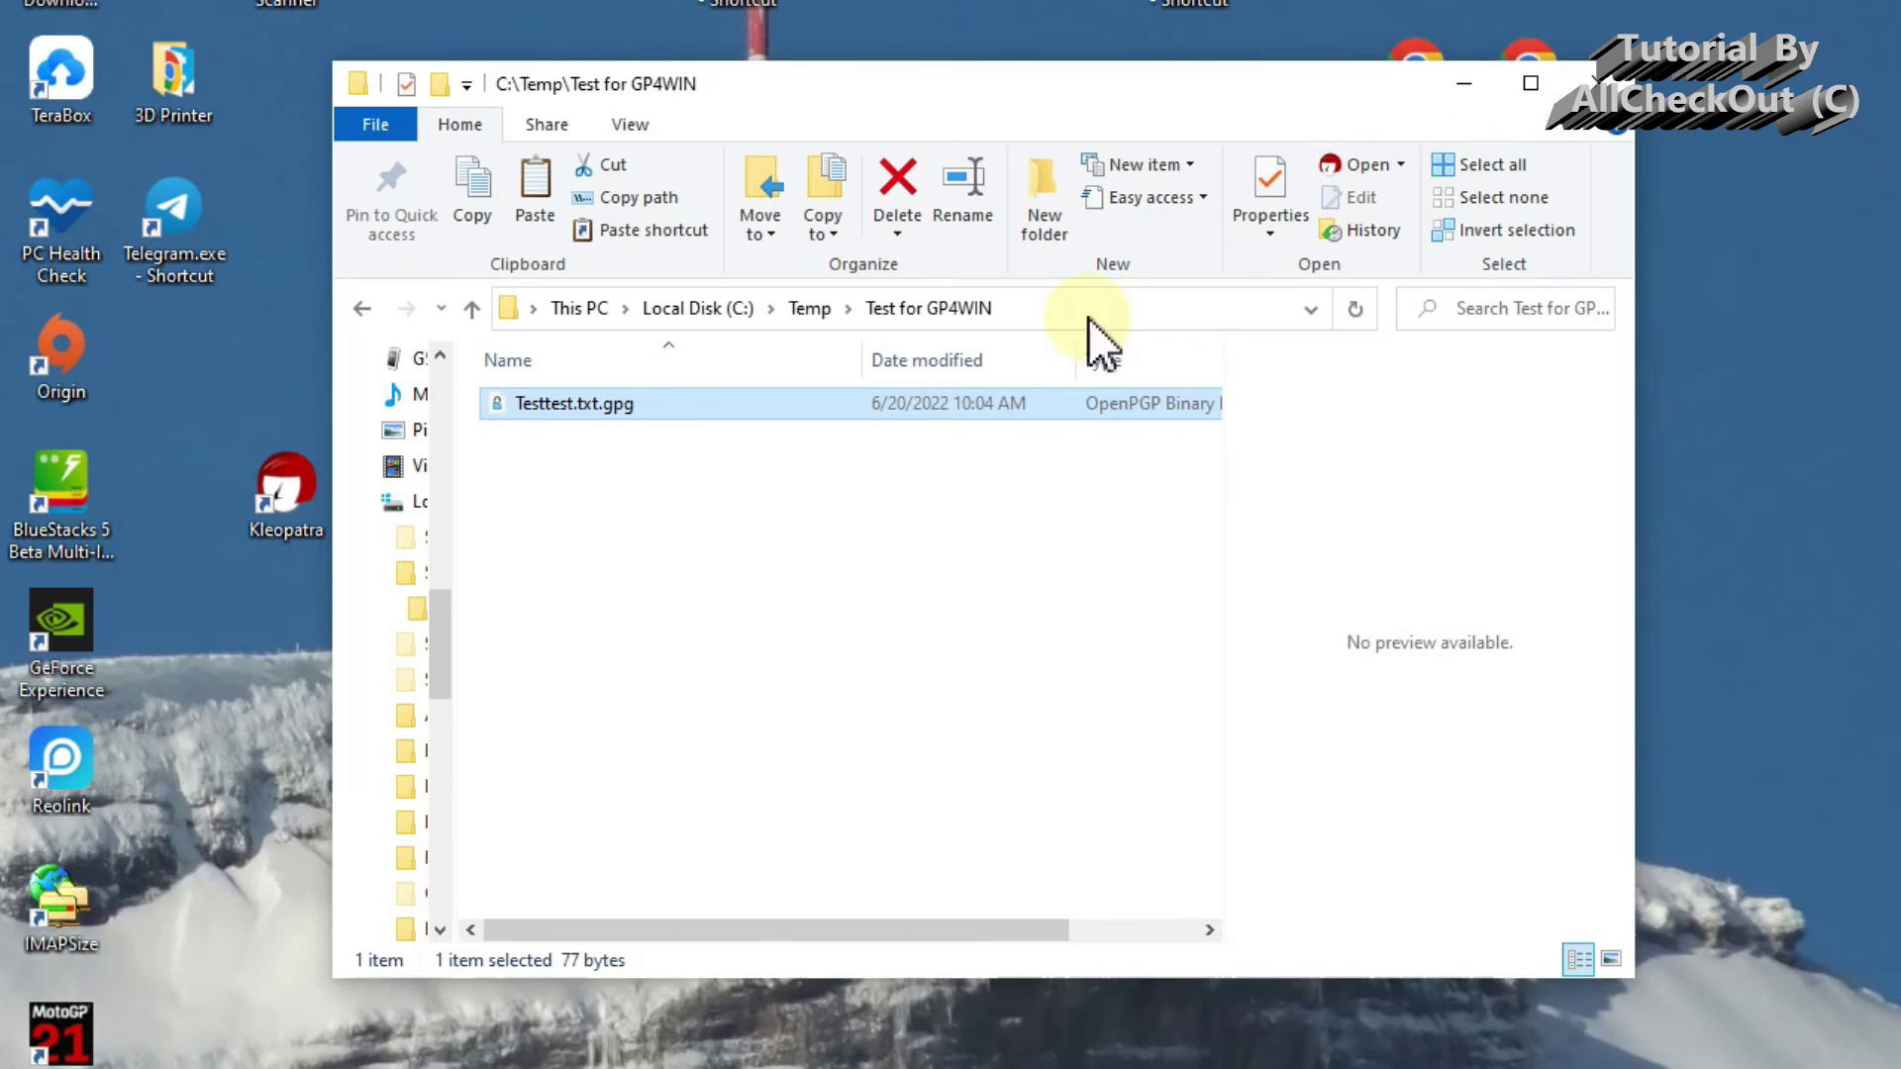
pyautogui.rightClick(616, 410)
pyautogui.click(718, 642)
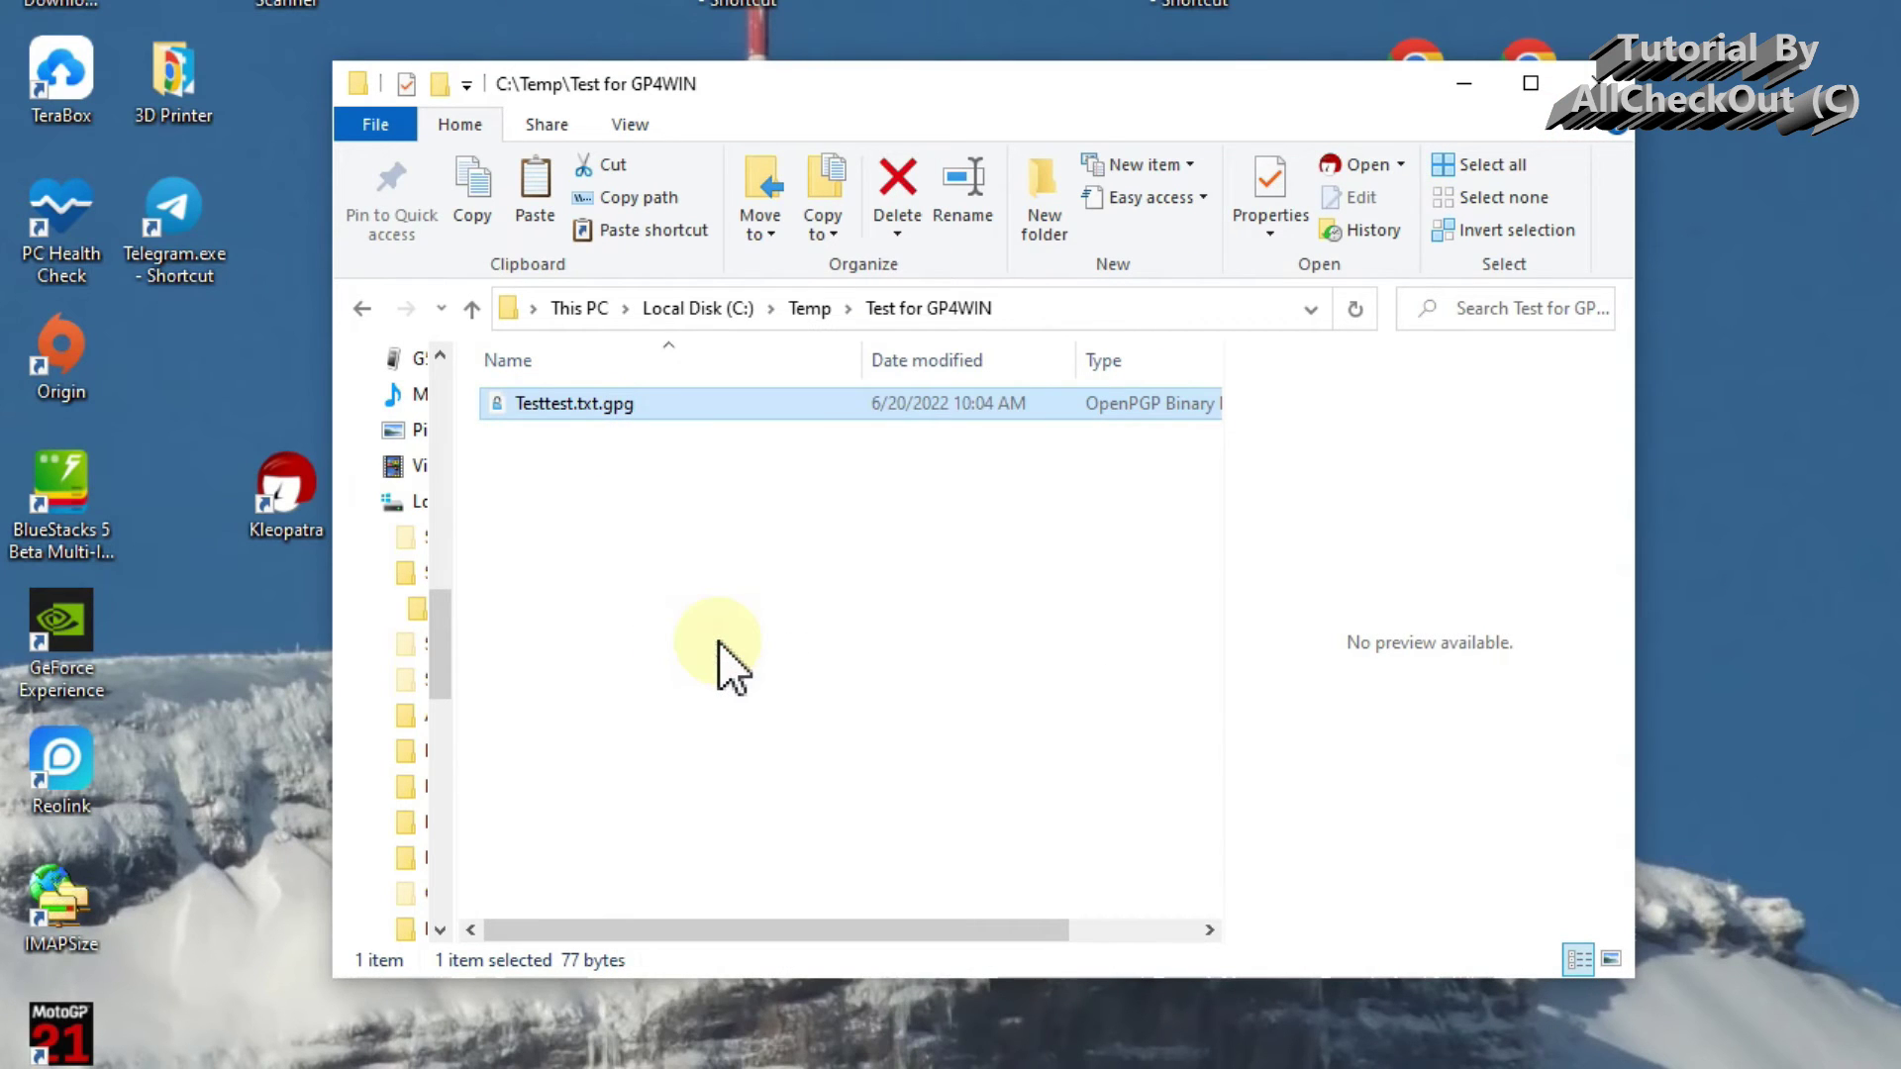
pyautogui.moveTo(990, 83); pyautogui.dragTo(44, 510)
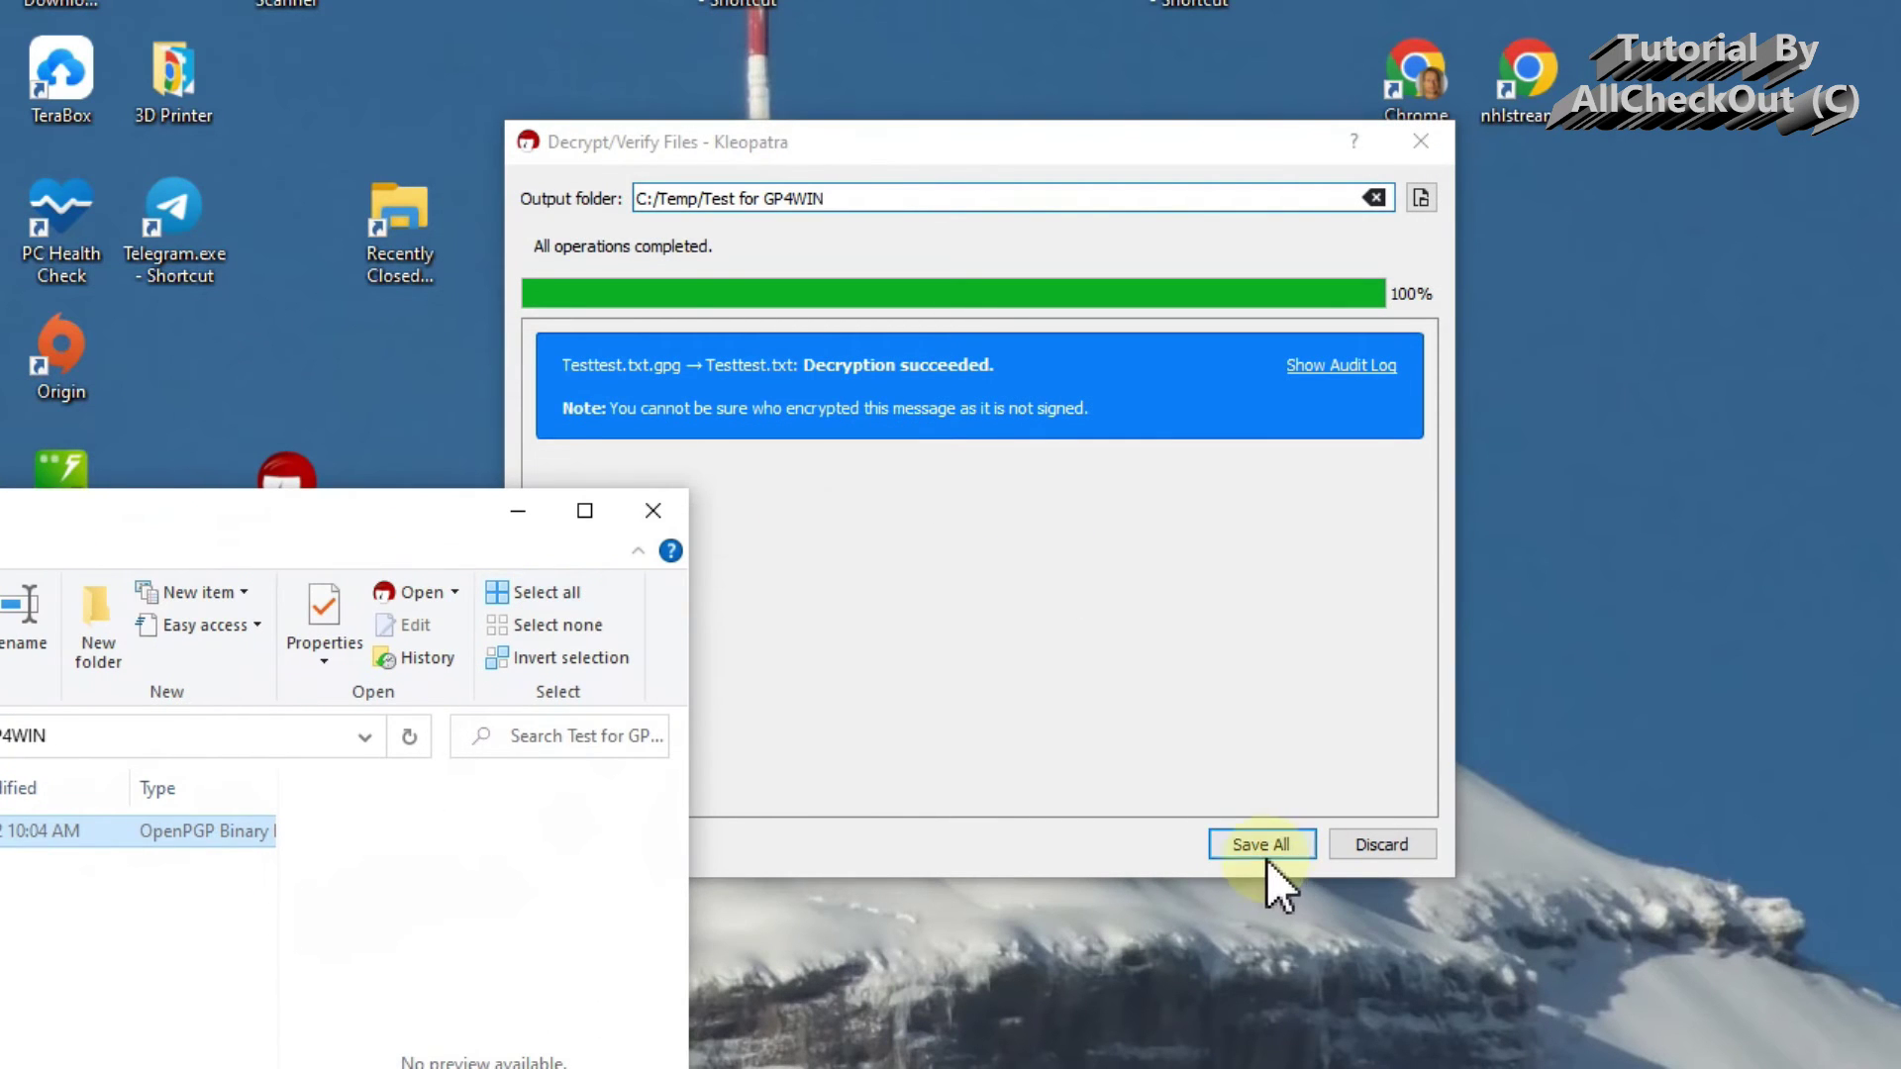
pyautogui.click(1259, 850)
pyautogui.click(231, 506)
pyautogui.moveTo(337, 525); pyautogui.dragTo(1065, 76)
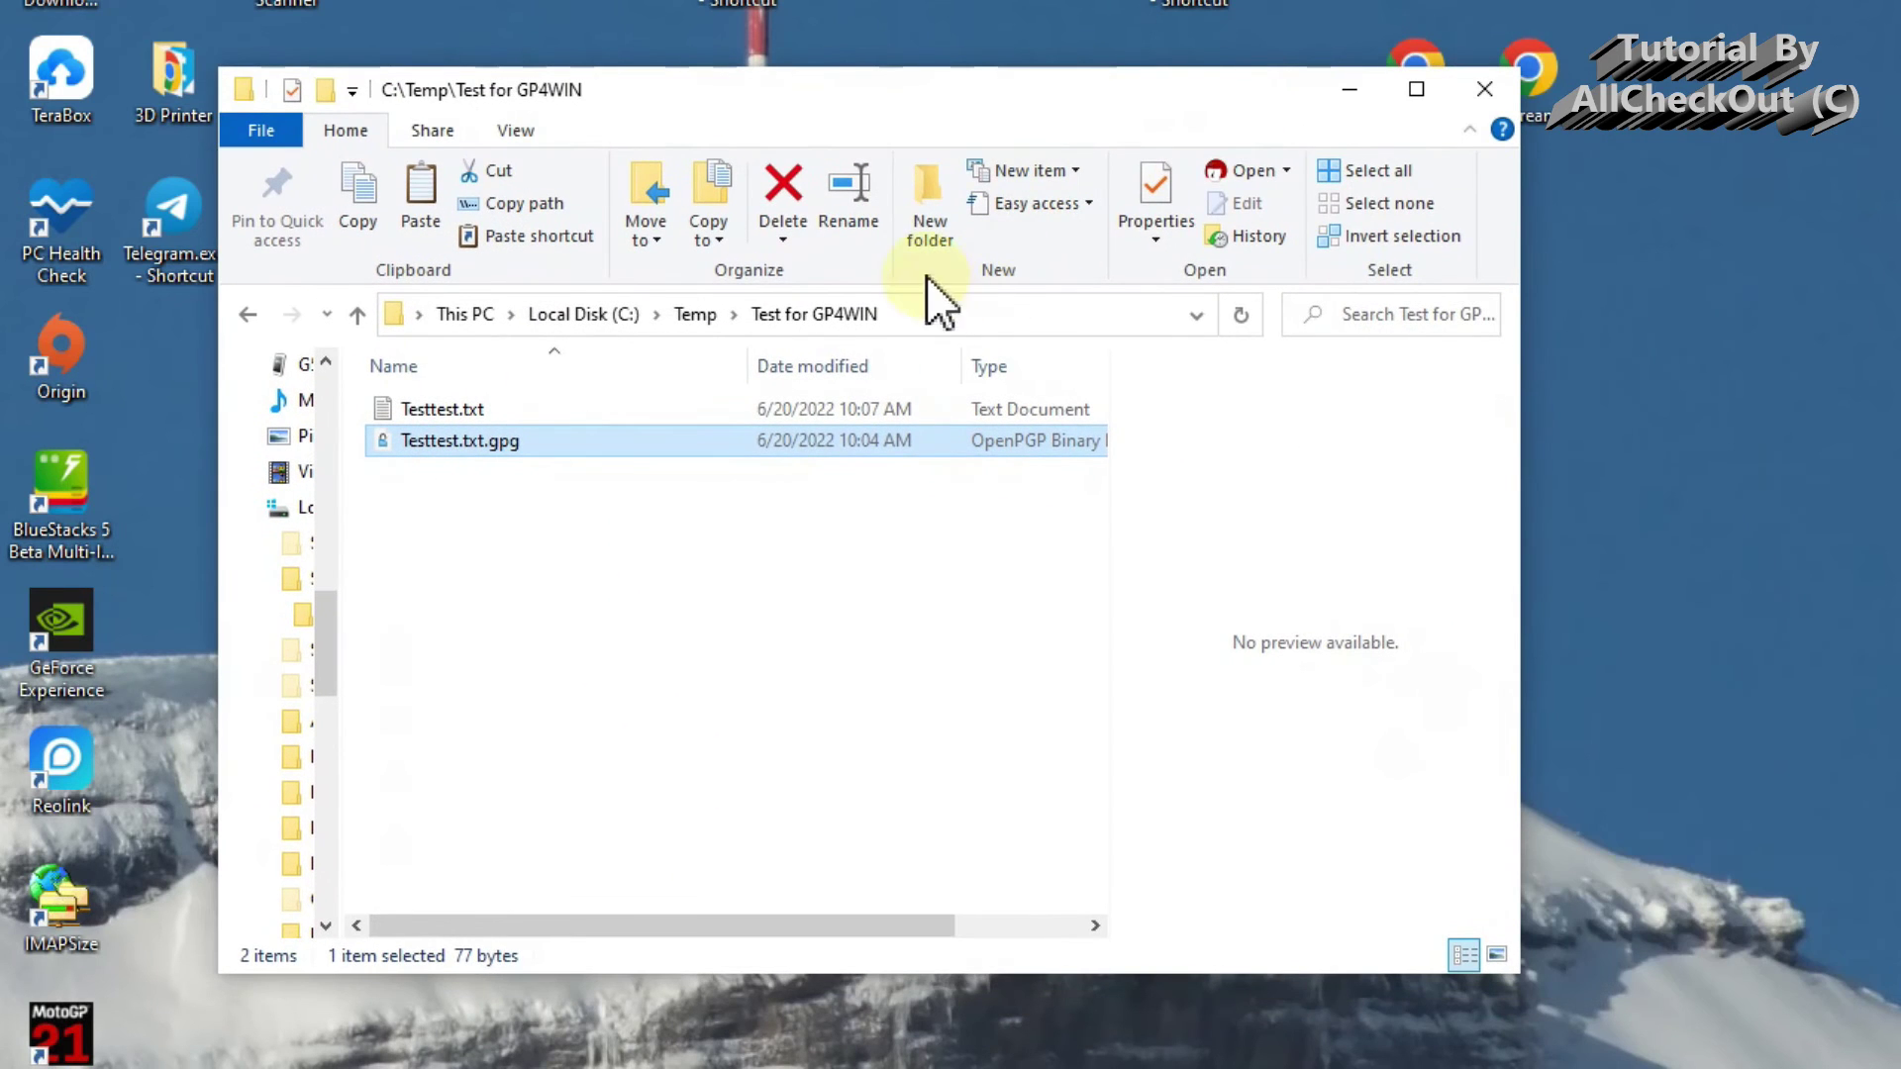
# Check that Testtest.txt reads 'Test Test' in Notepad, close it, then view the hidden tray icons.
pyautogui.doubleClick(453, 410)
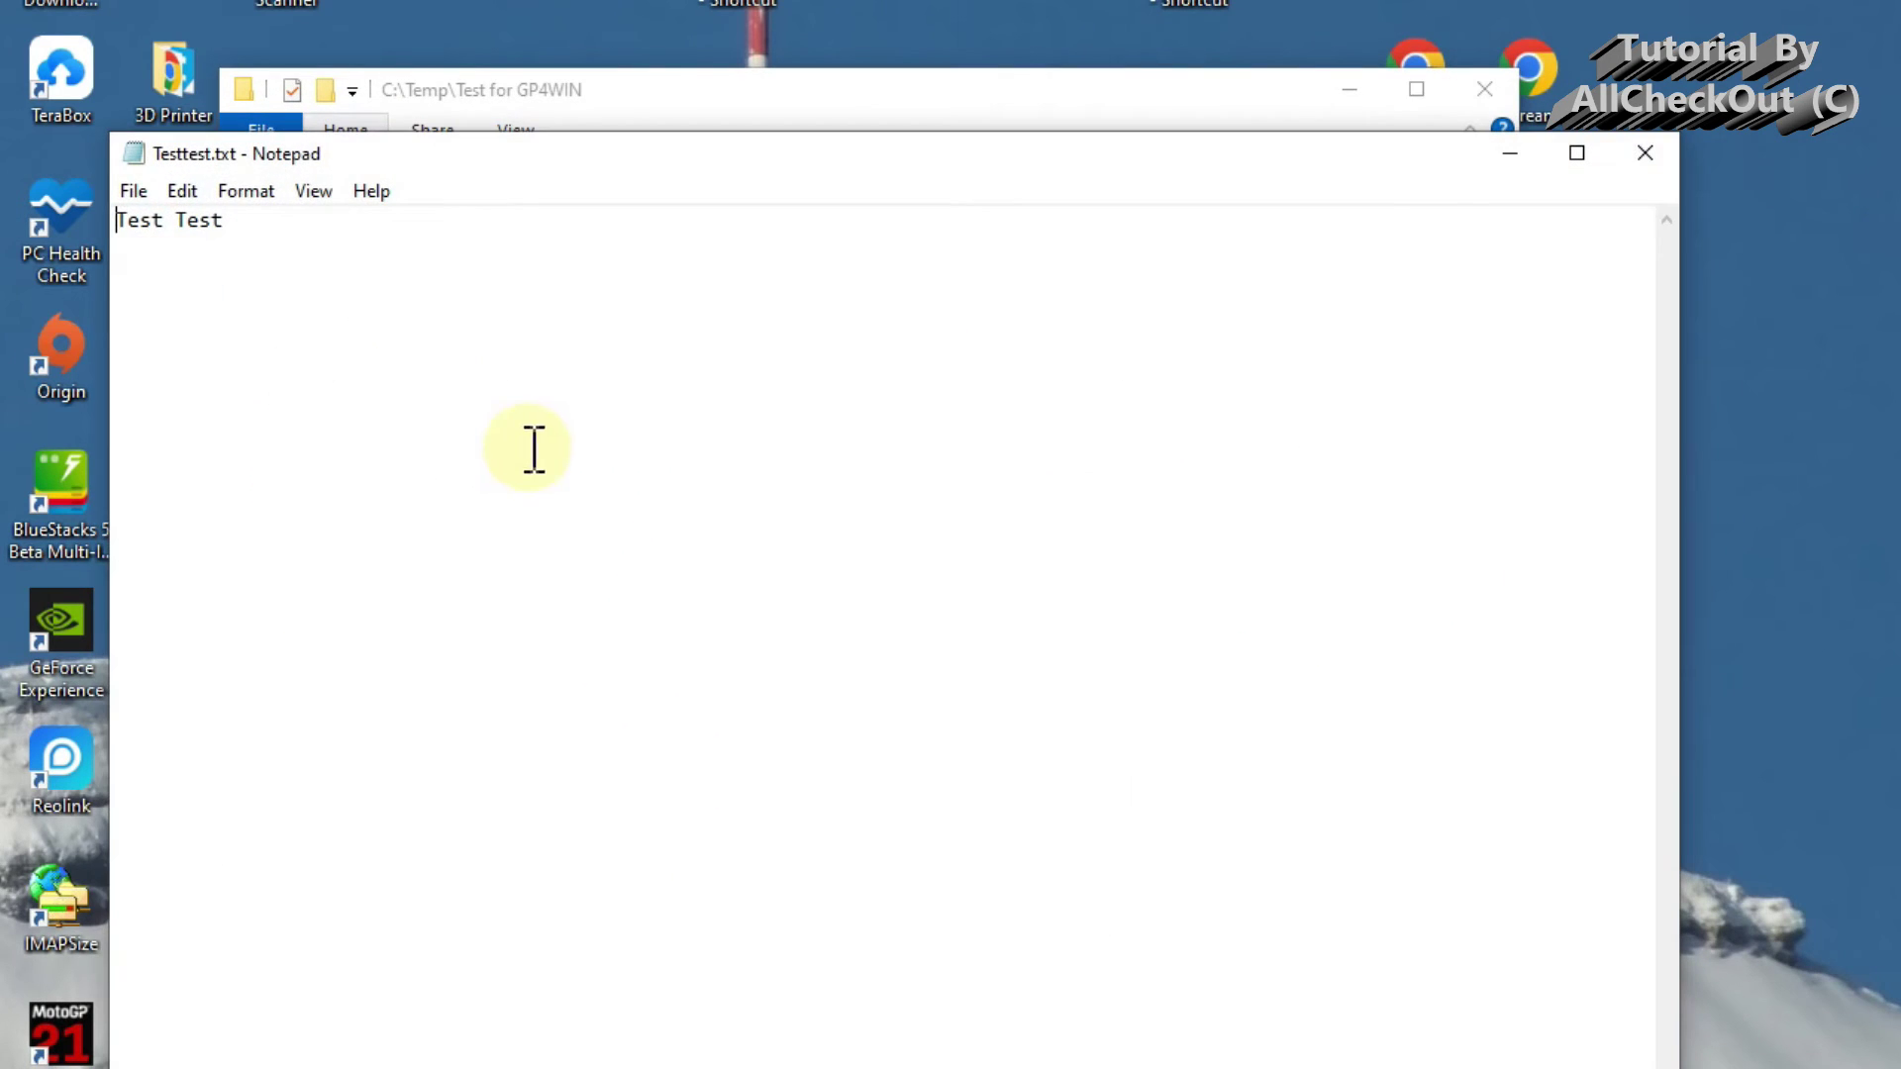
pyautogui.click(1645, 153)
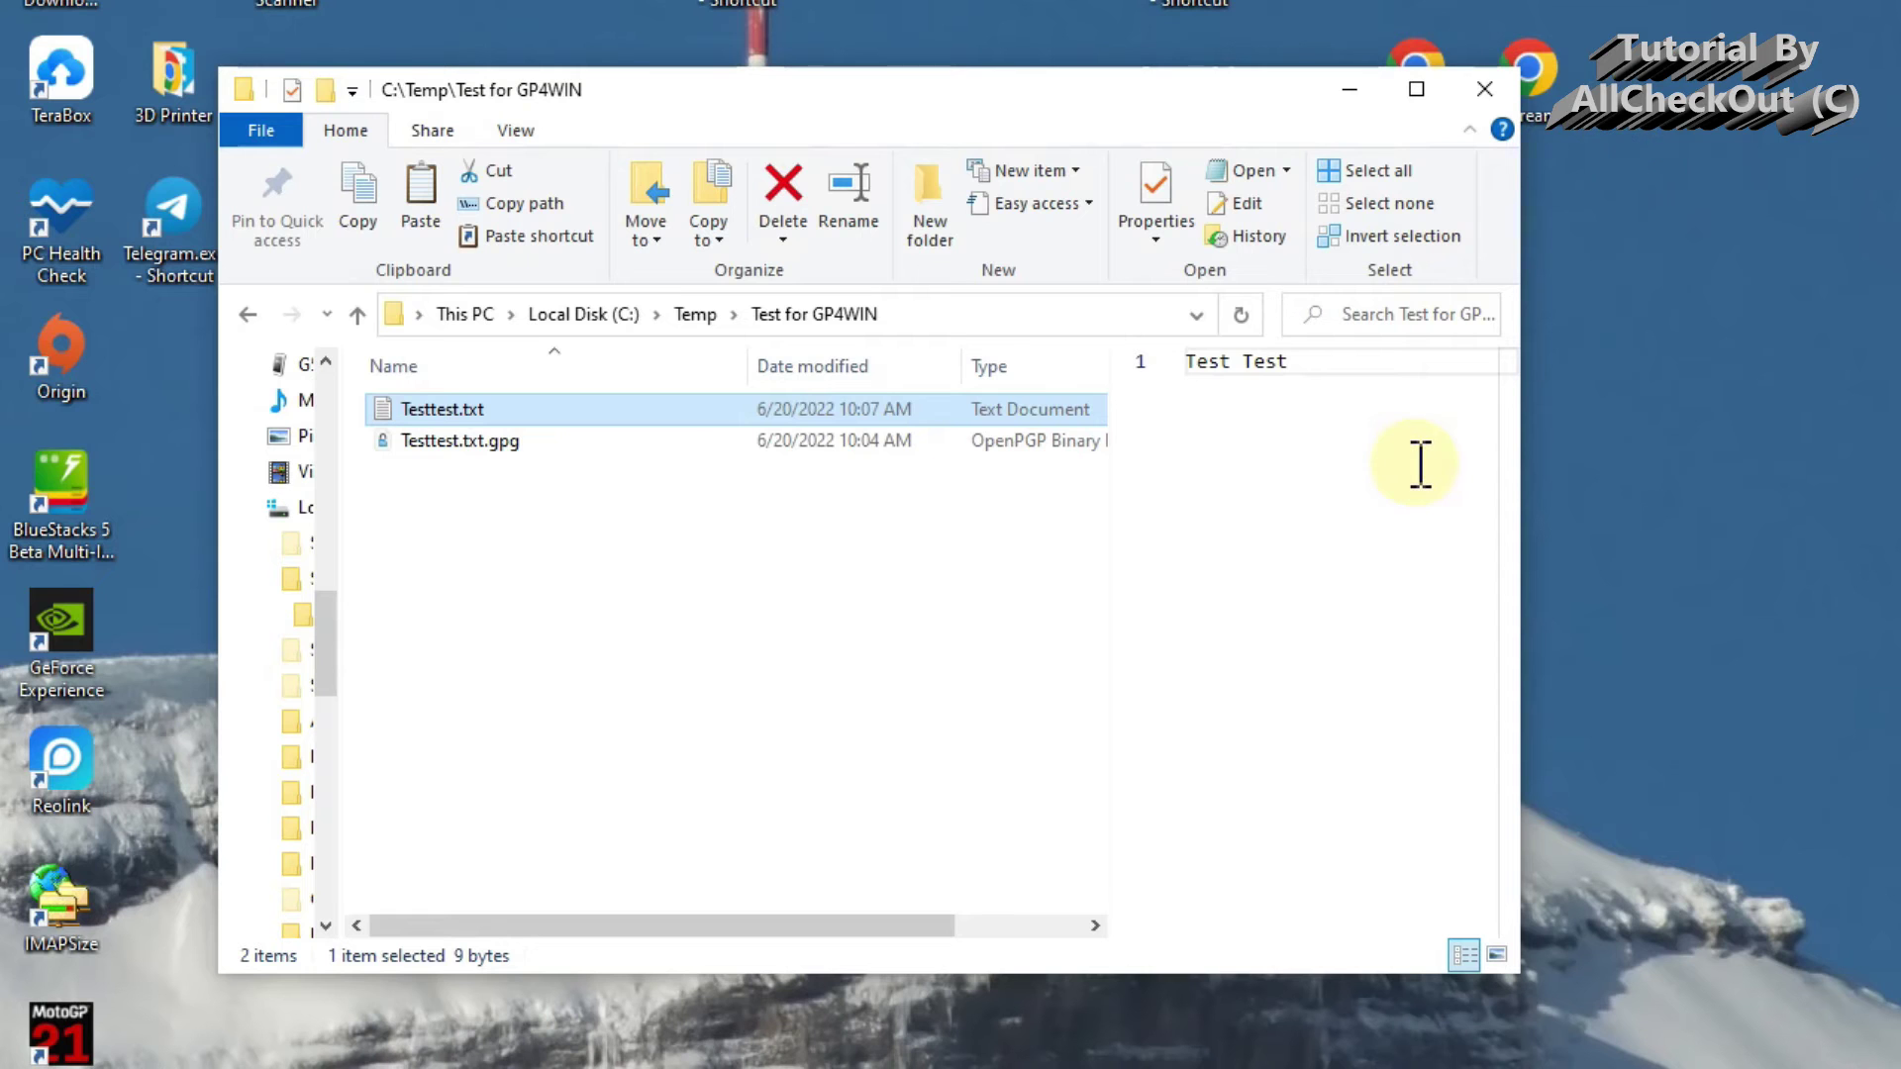
pyautogui.click(1391, 15)
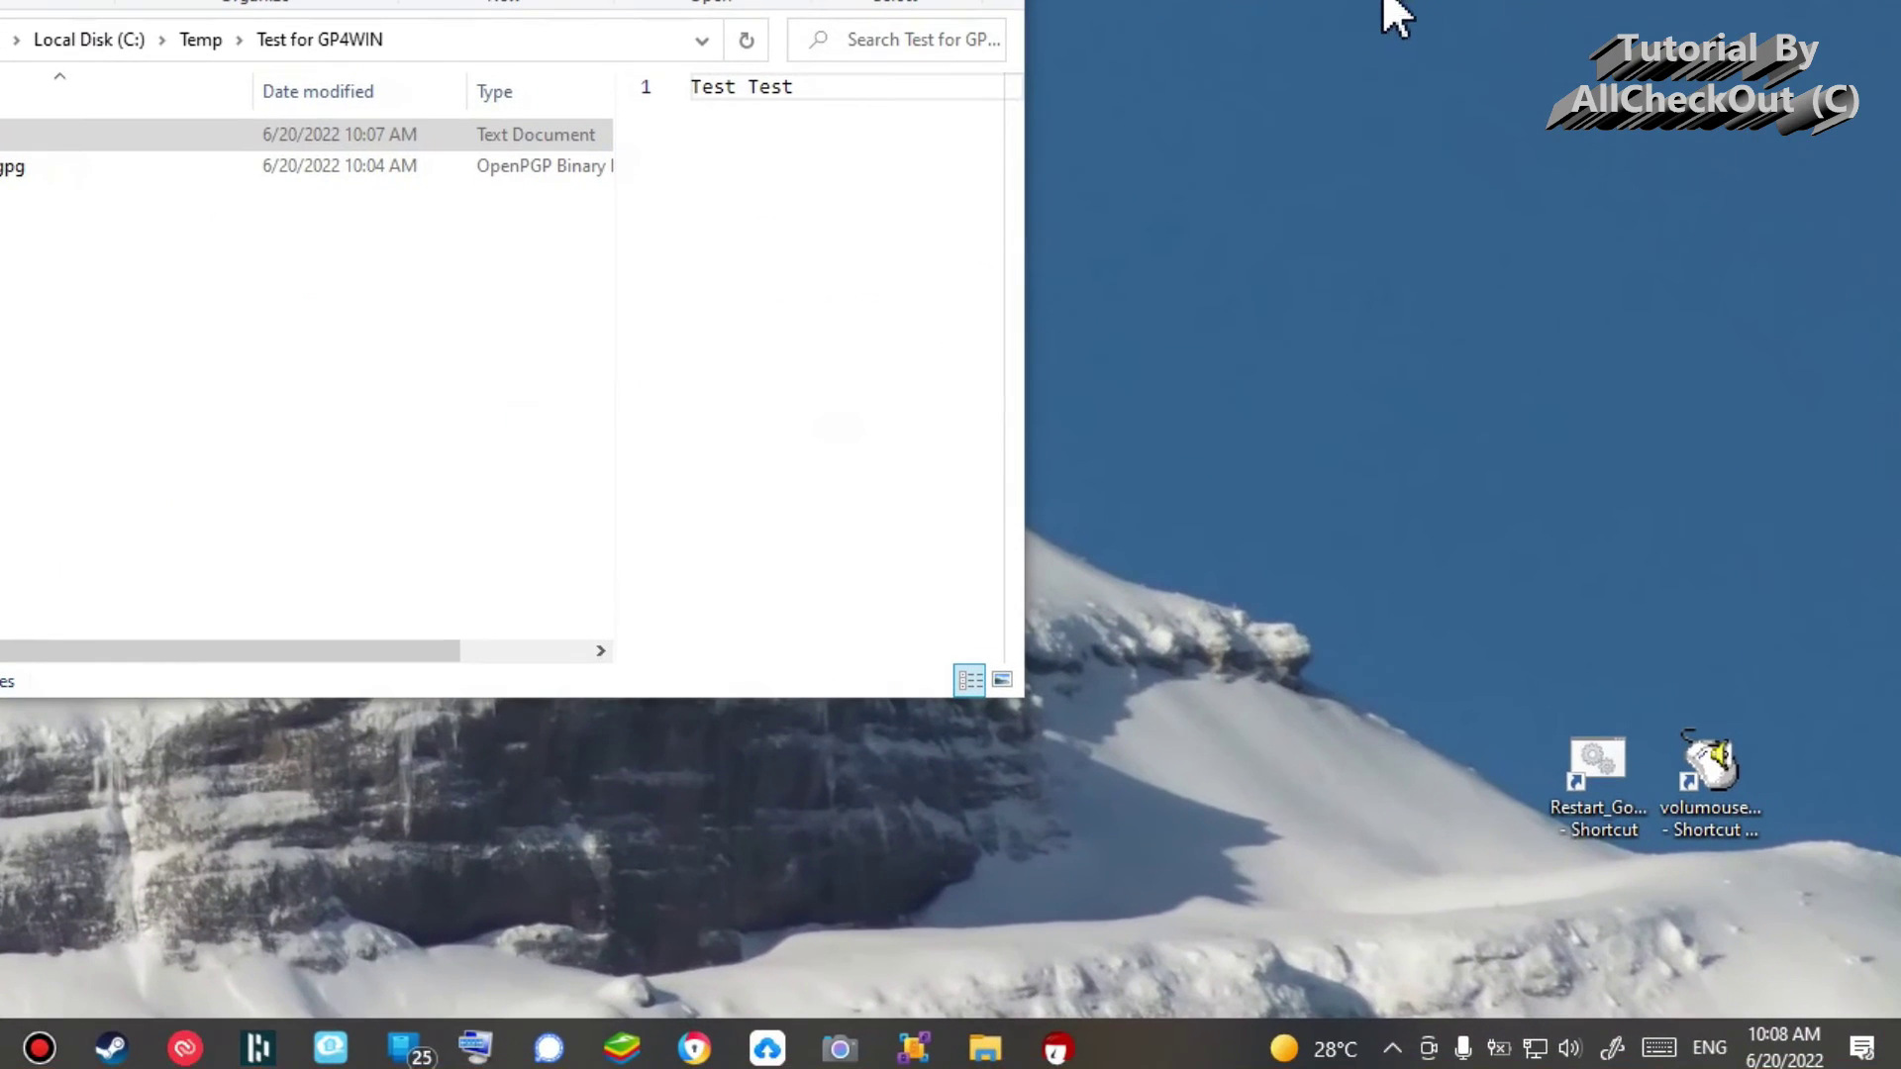
pyautogui.click(1392, 1048)
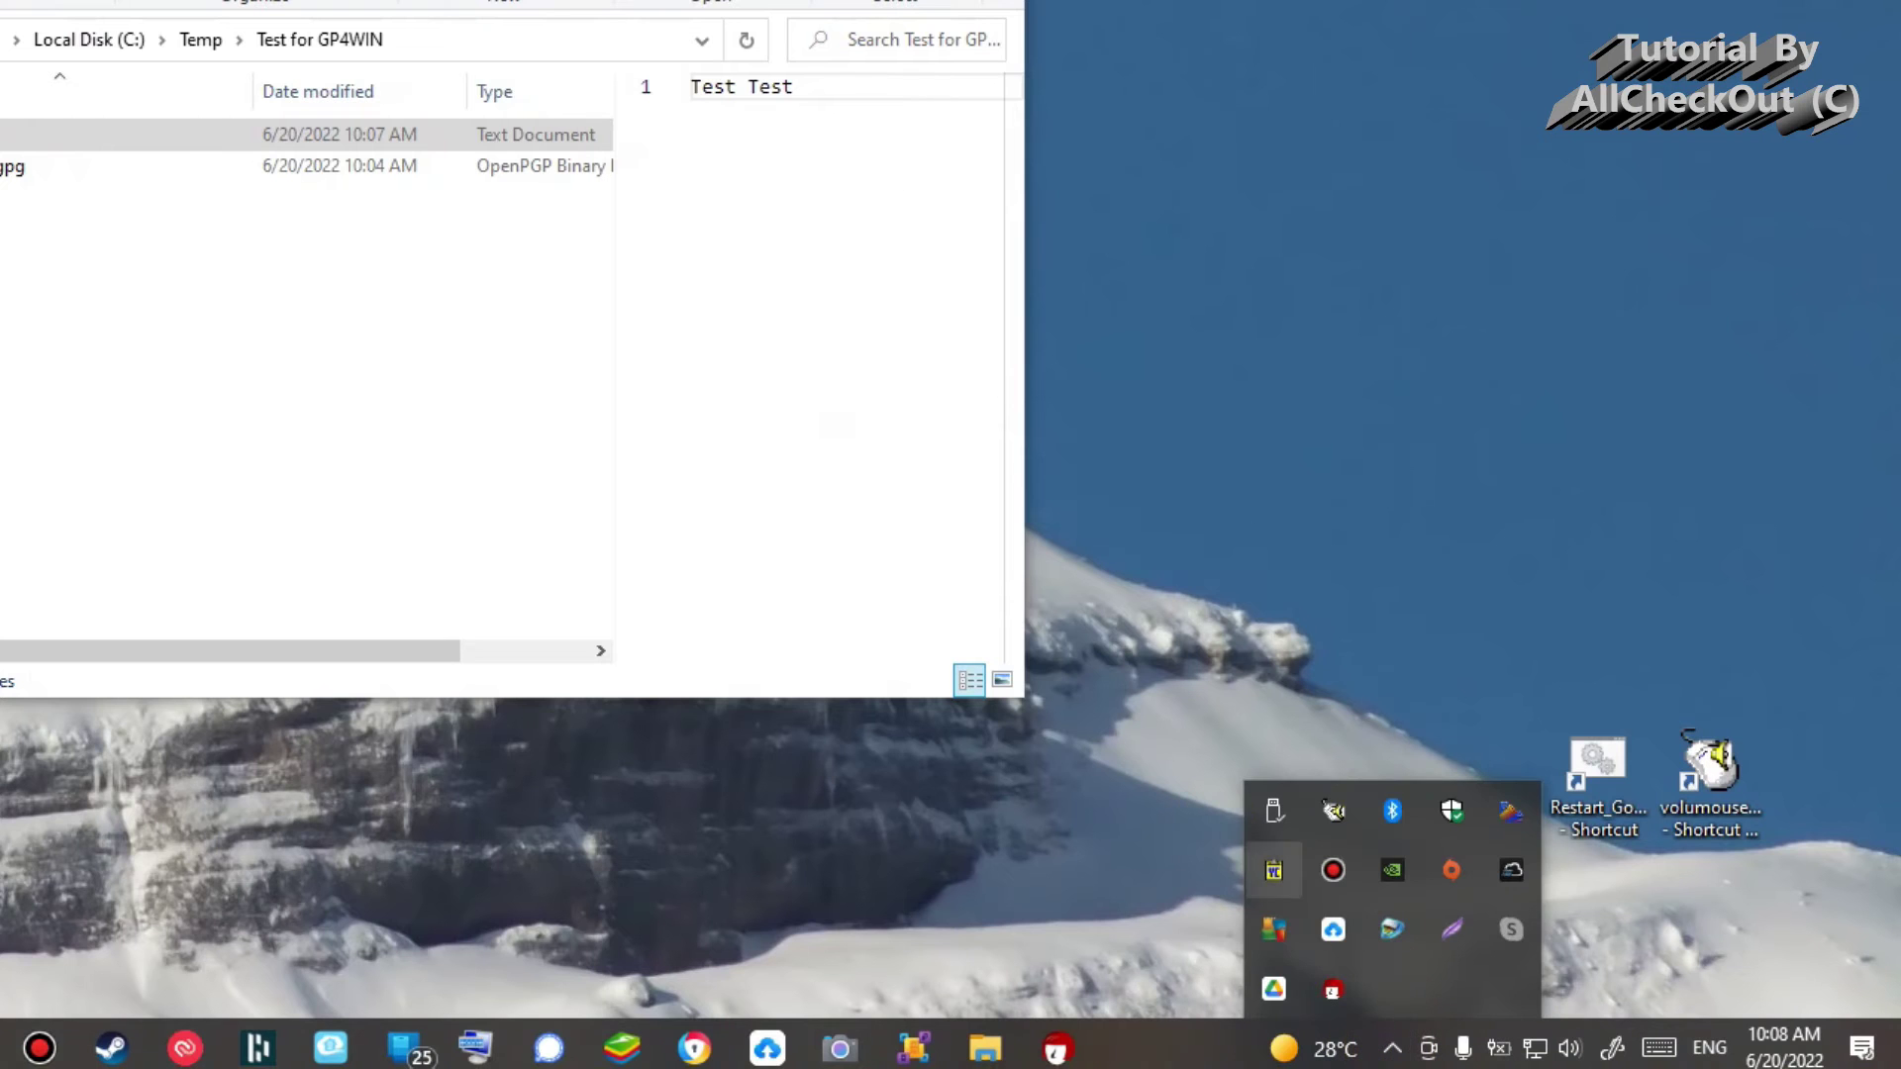
pyautogui.click(1171, 119)
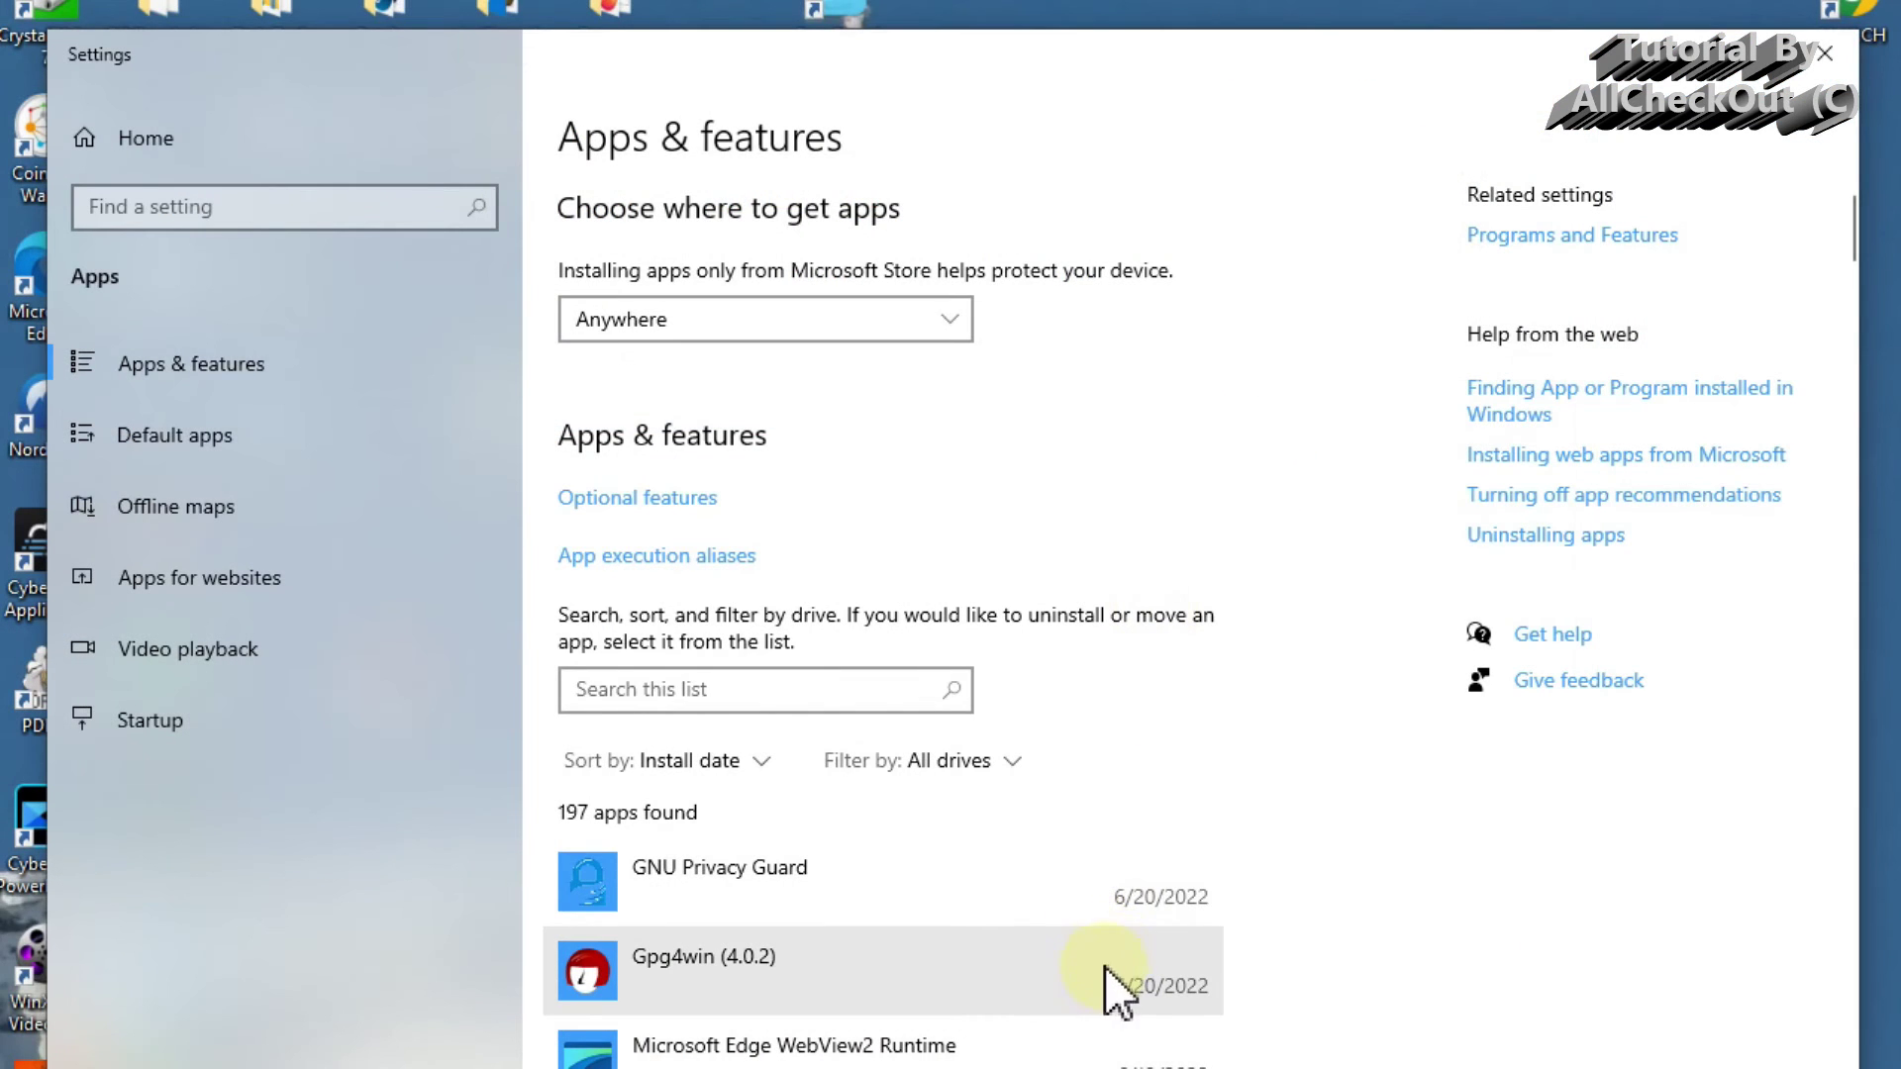
# Uninstall Gpg4win (4.0.2) from Apps & features and proceed to the wizard's Uninstall step.
pyautogui.click(787, 1002)
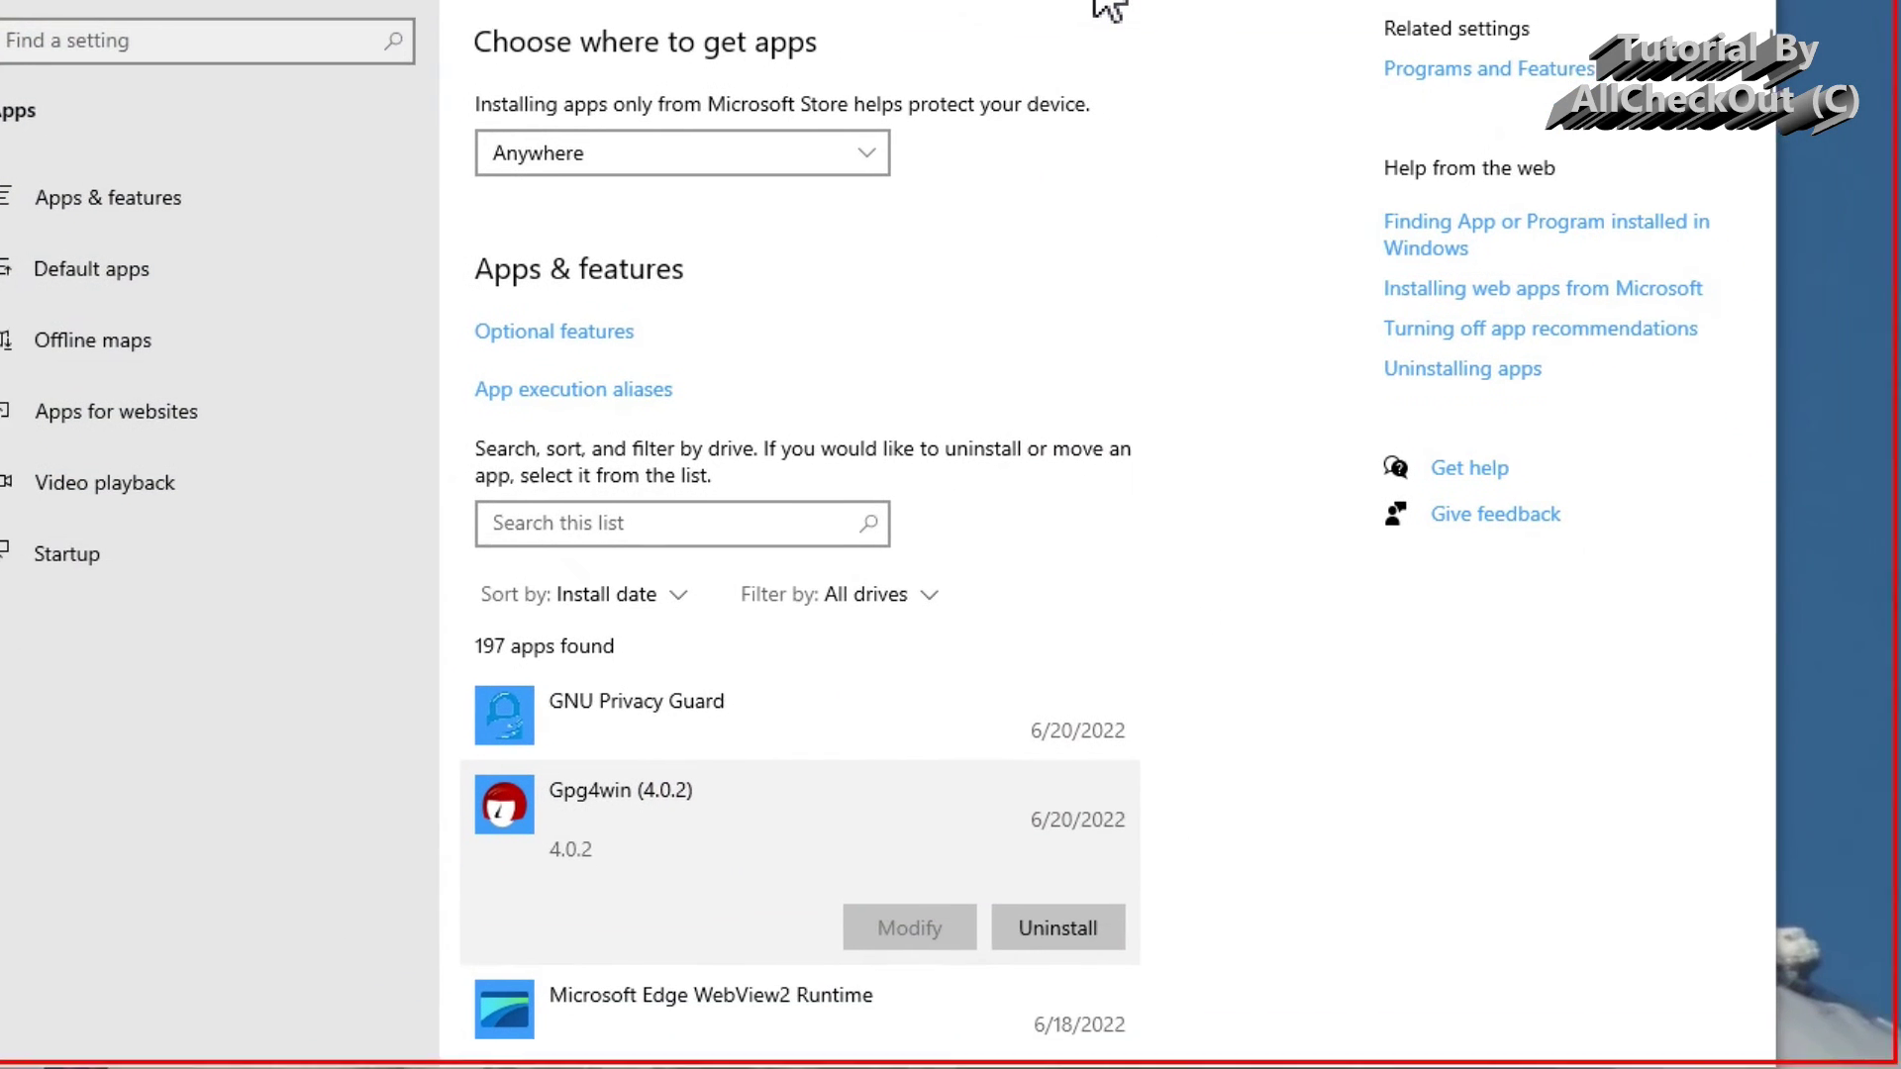
pyautogui.click(1089, 931)
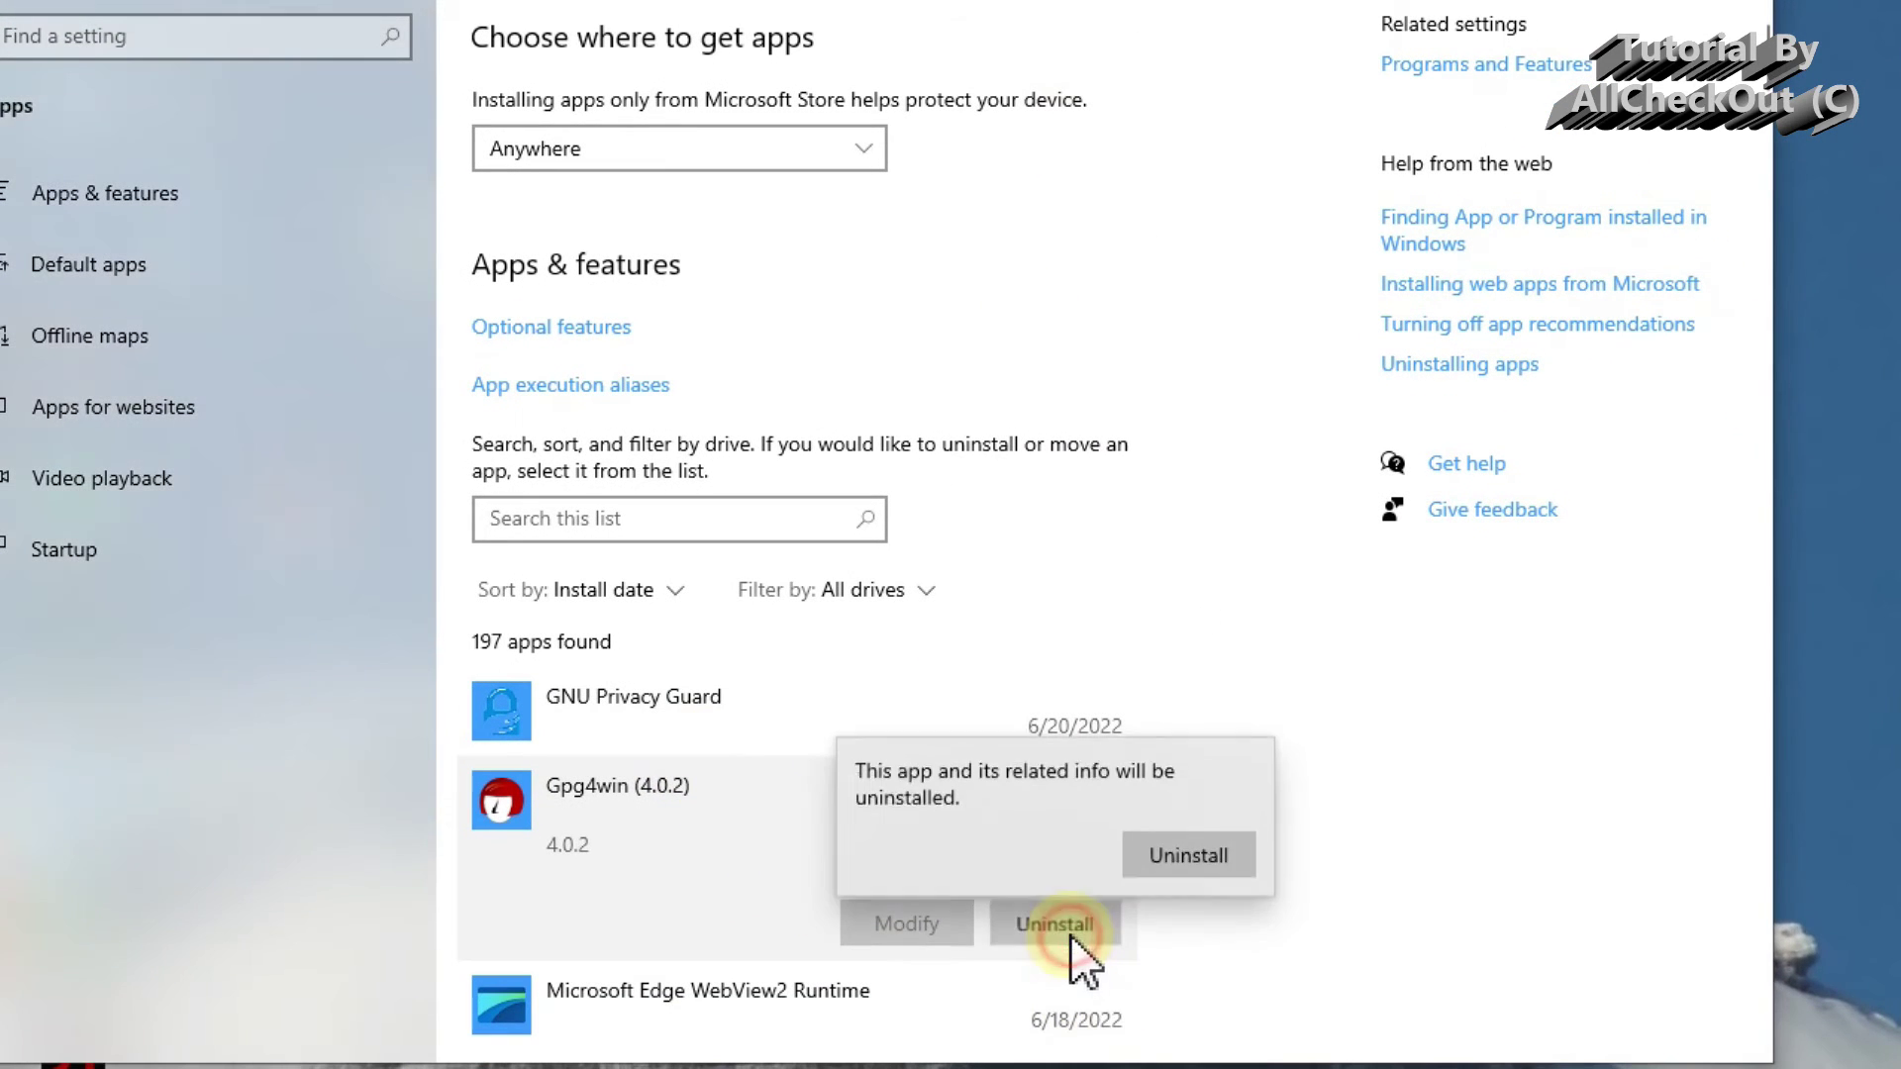
pyautogui.click(1210, 851)
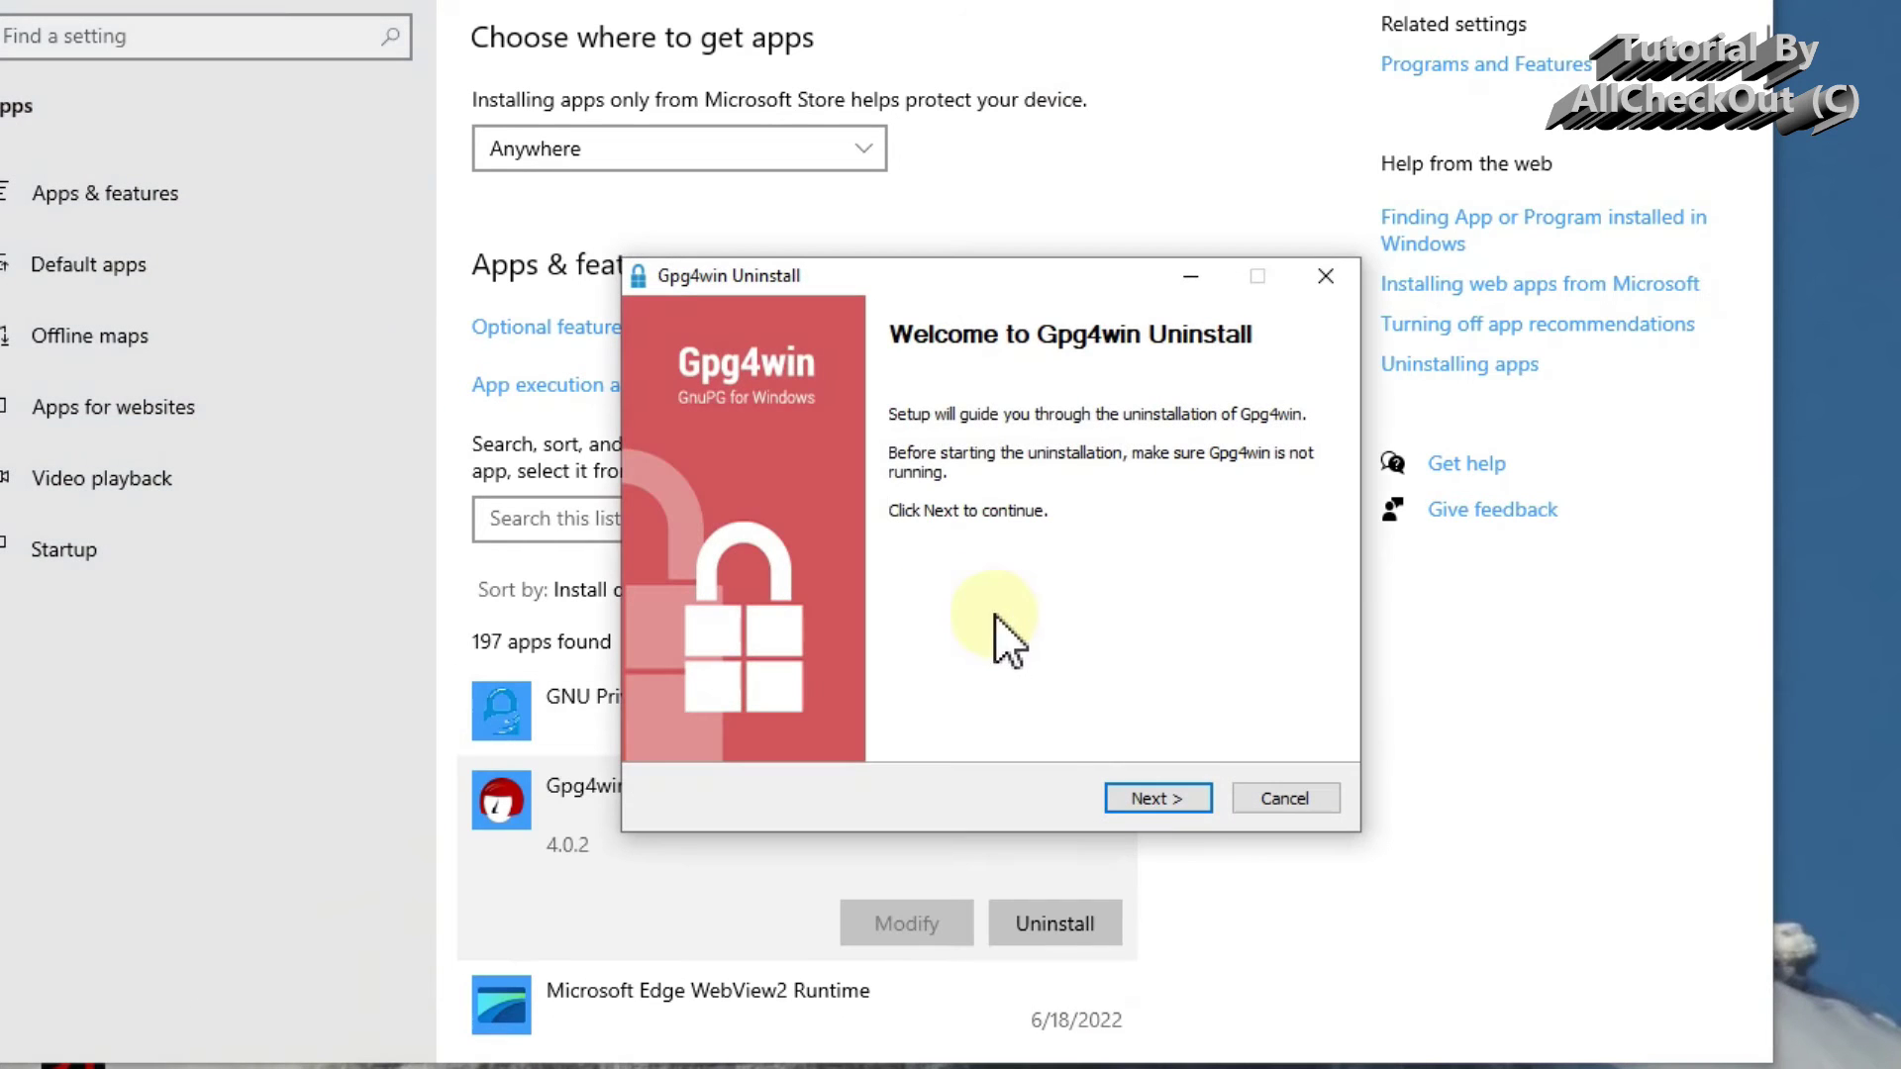
pyautogui.click(1148, 800)
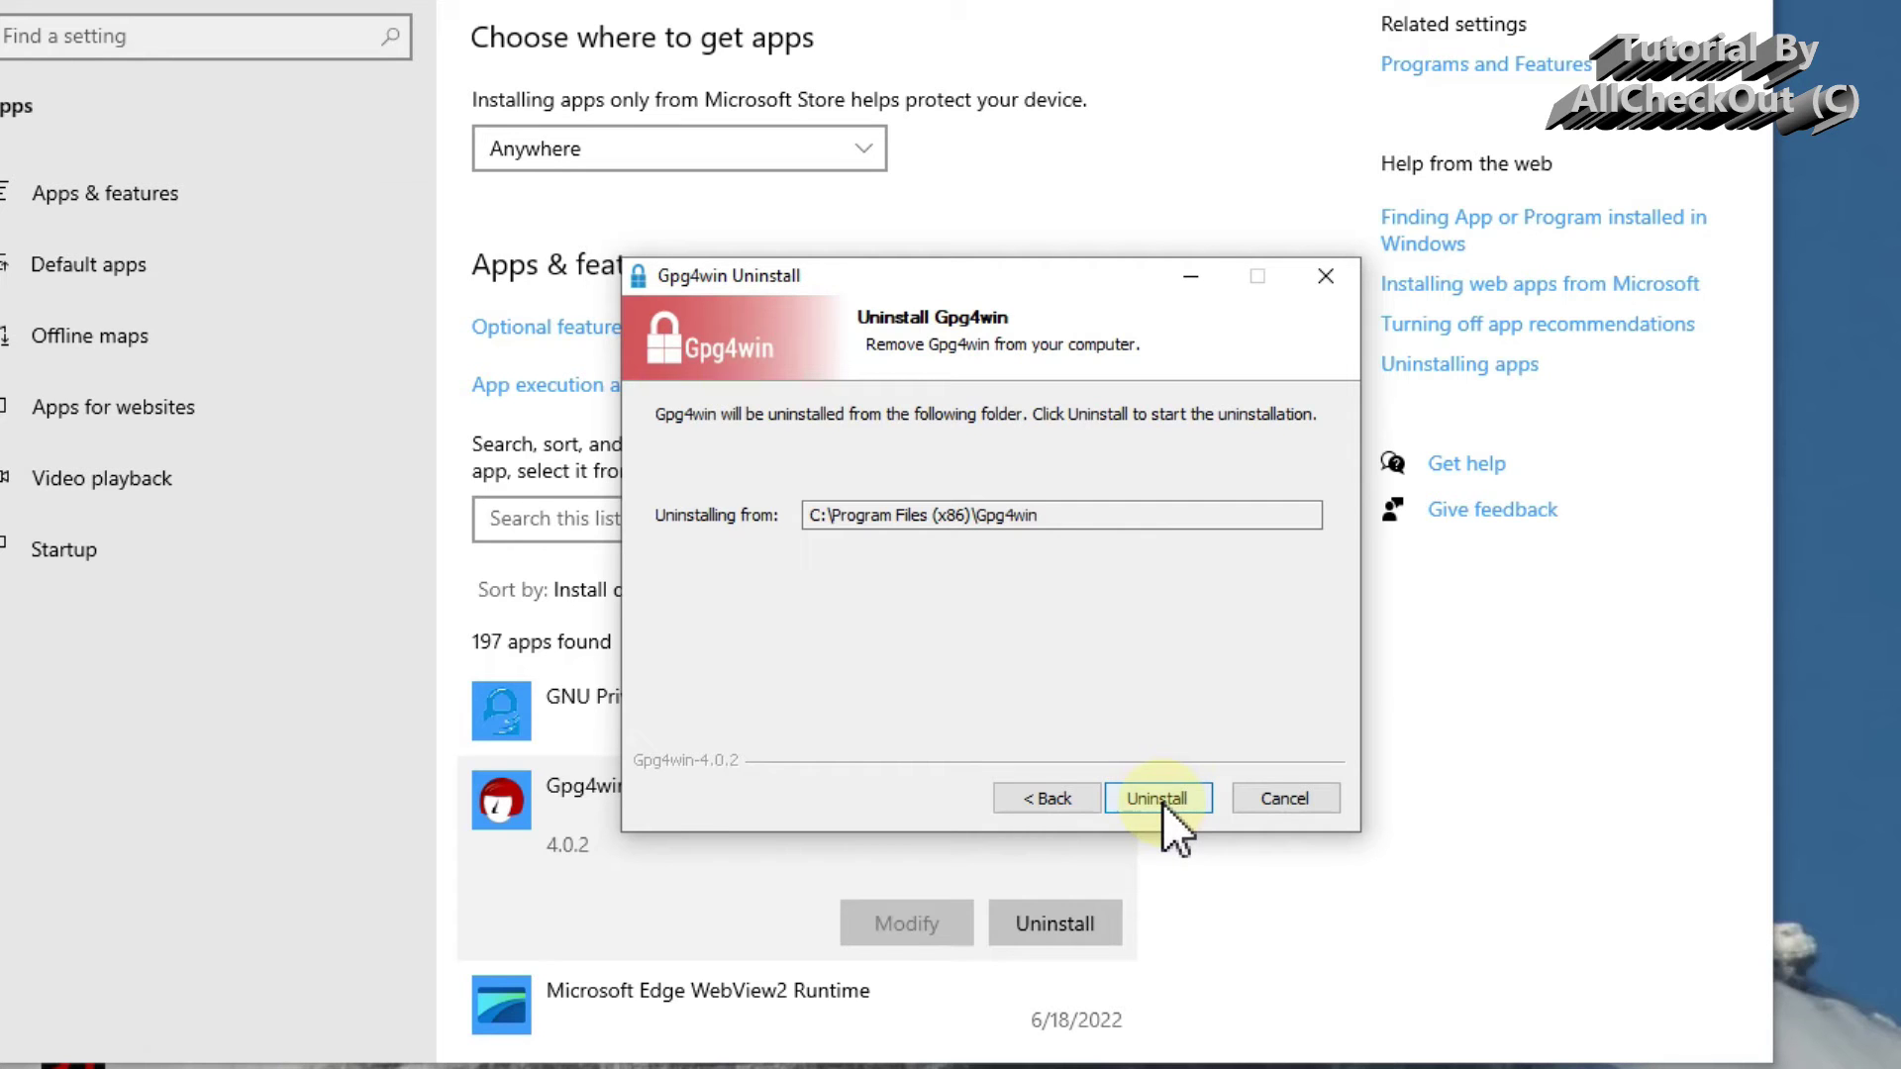
pyautogui.click(1160, 800)
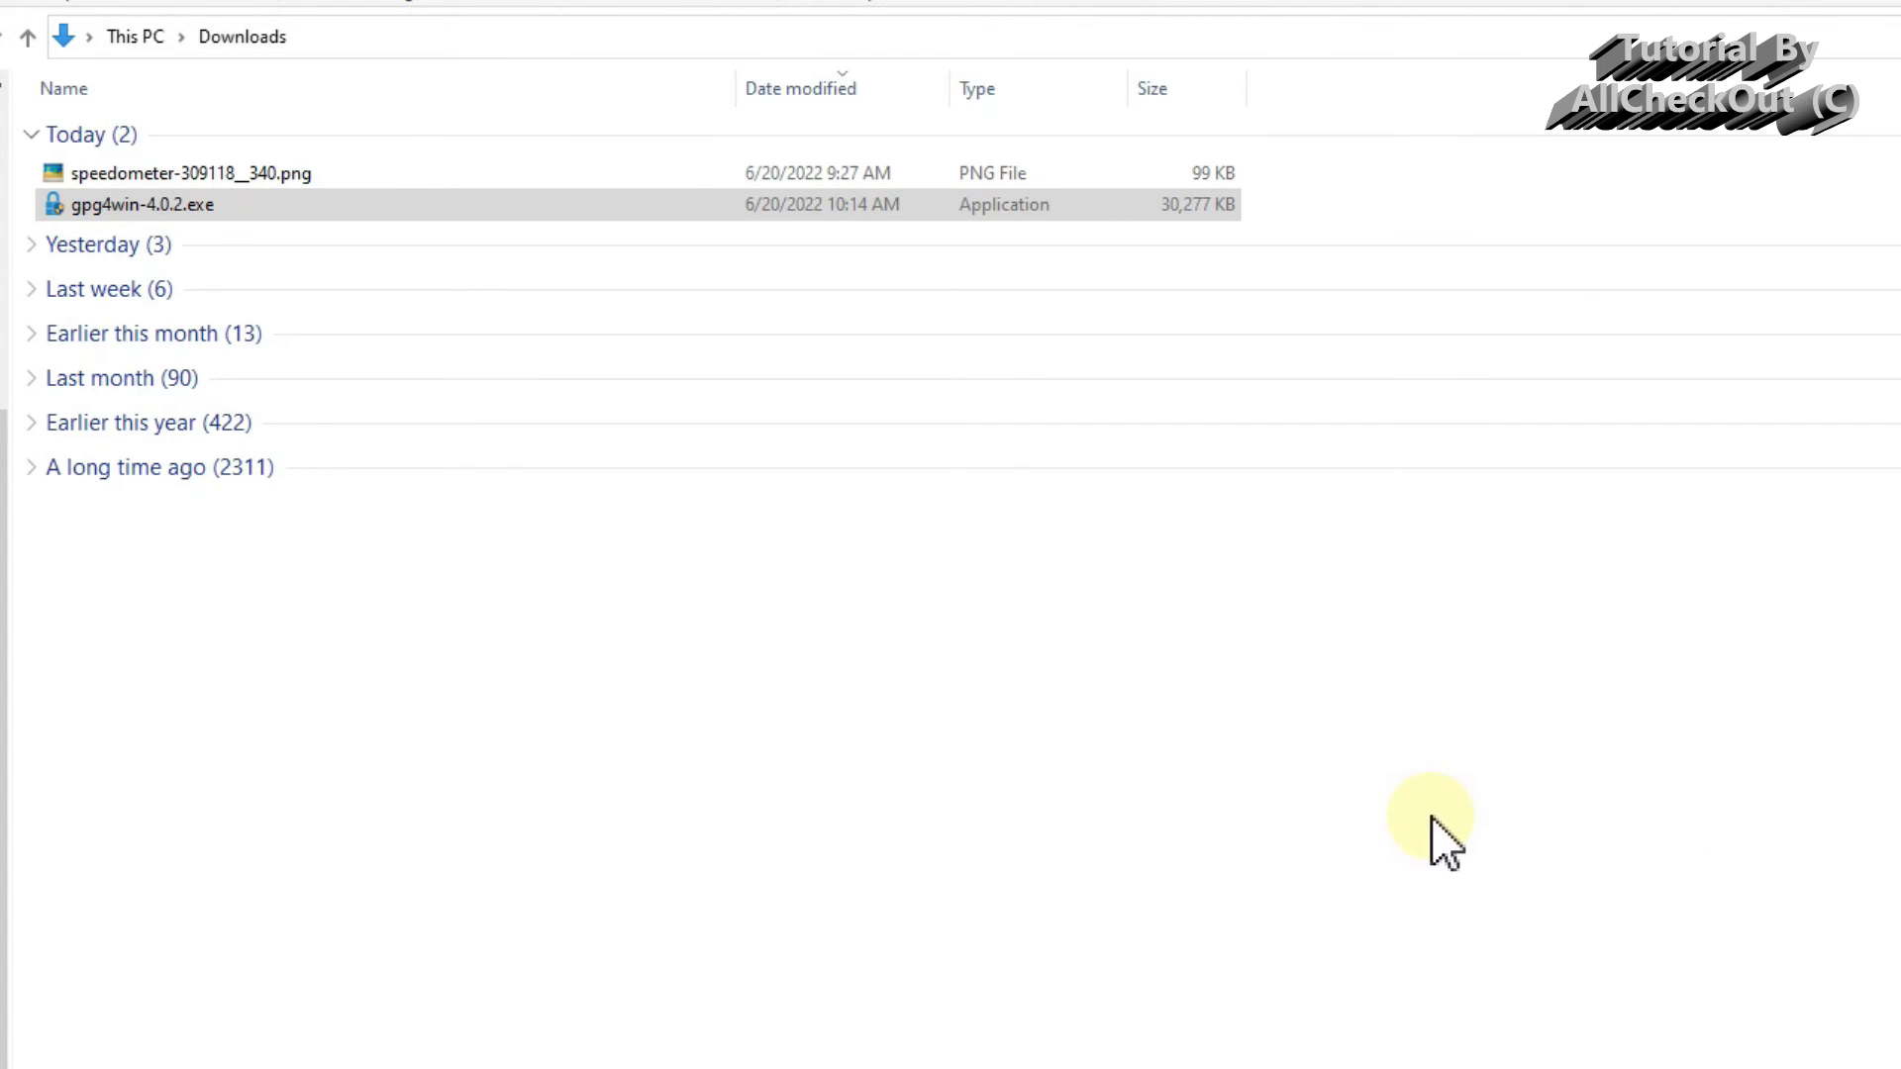
# Run gpg4win-4.0.2.exe with default components and folder, finishing setup to launch Kleopatra.
pyautogui.click(228, 204)
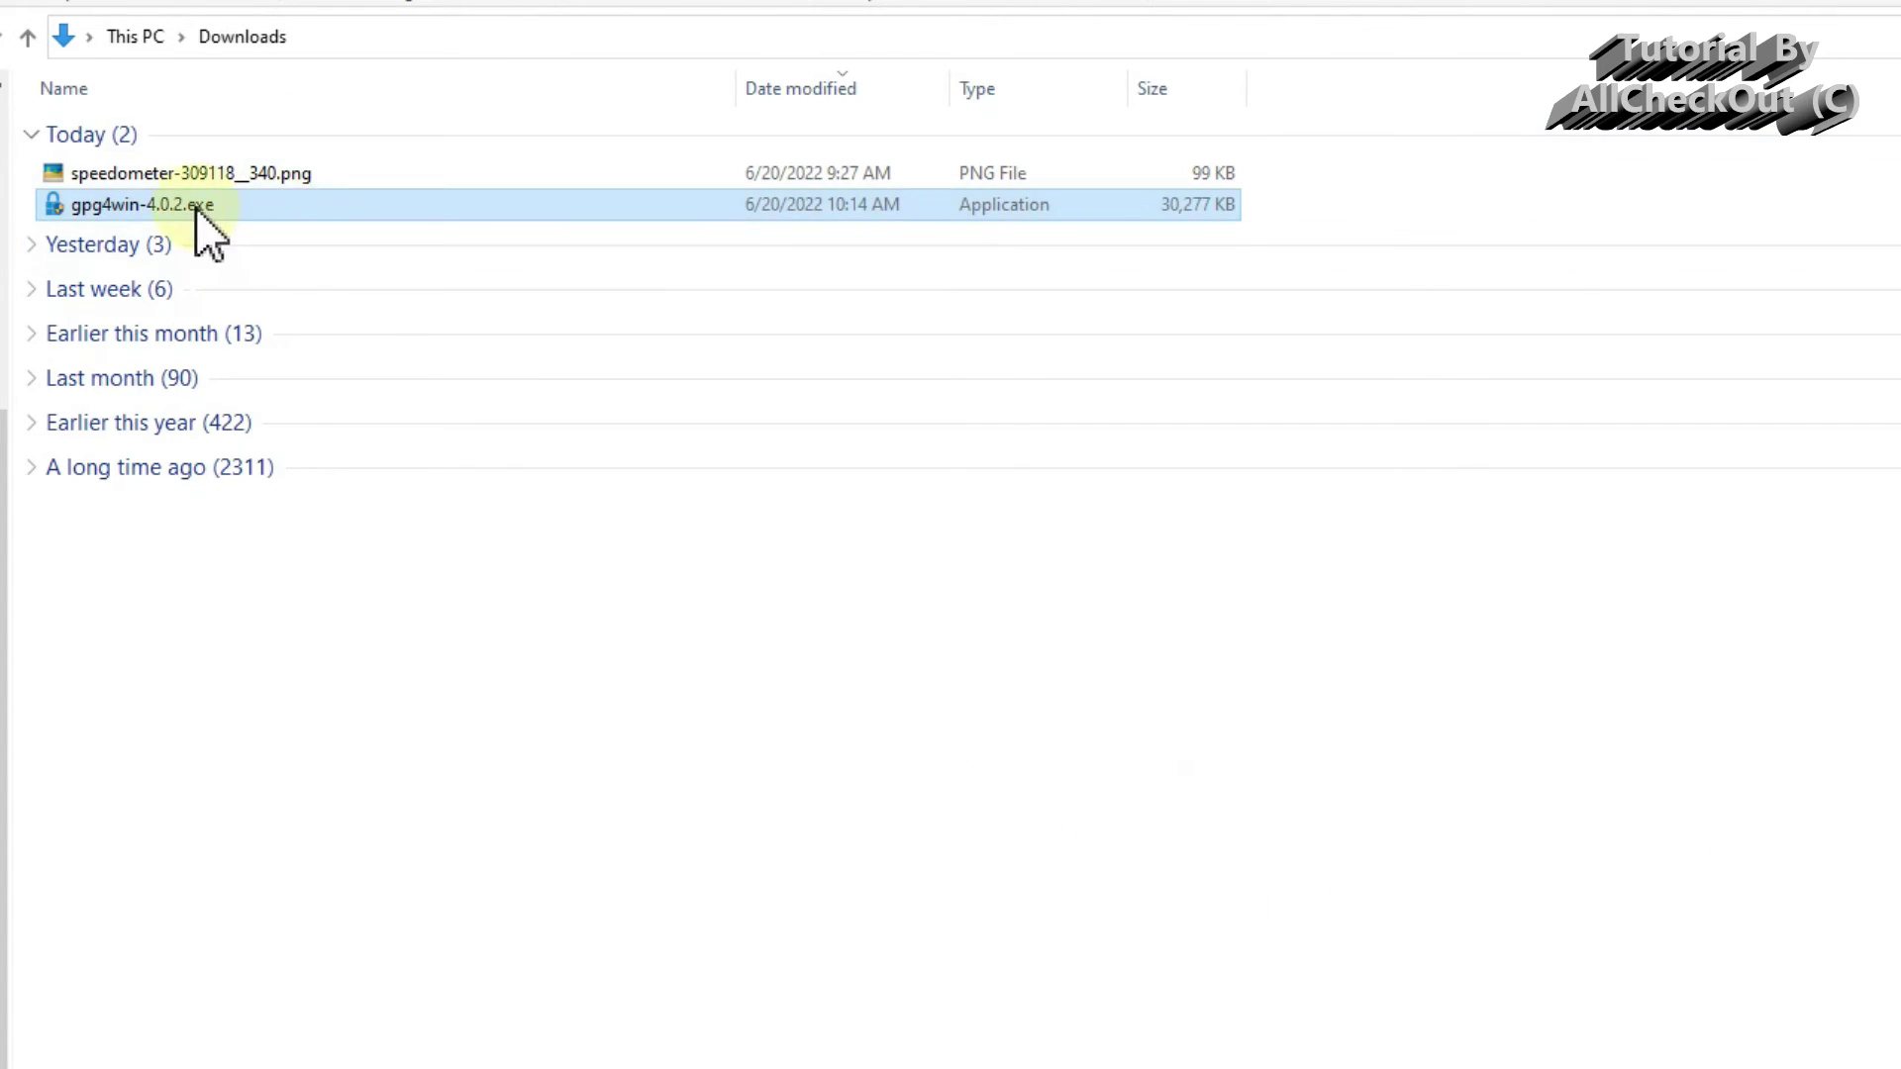
pyautogui.doubleClick(123, 206)
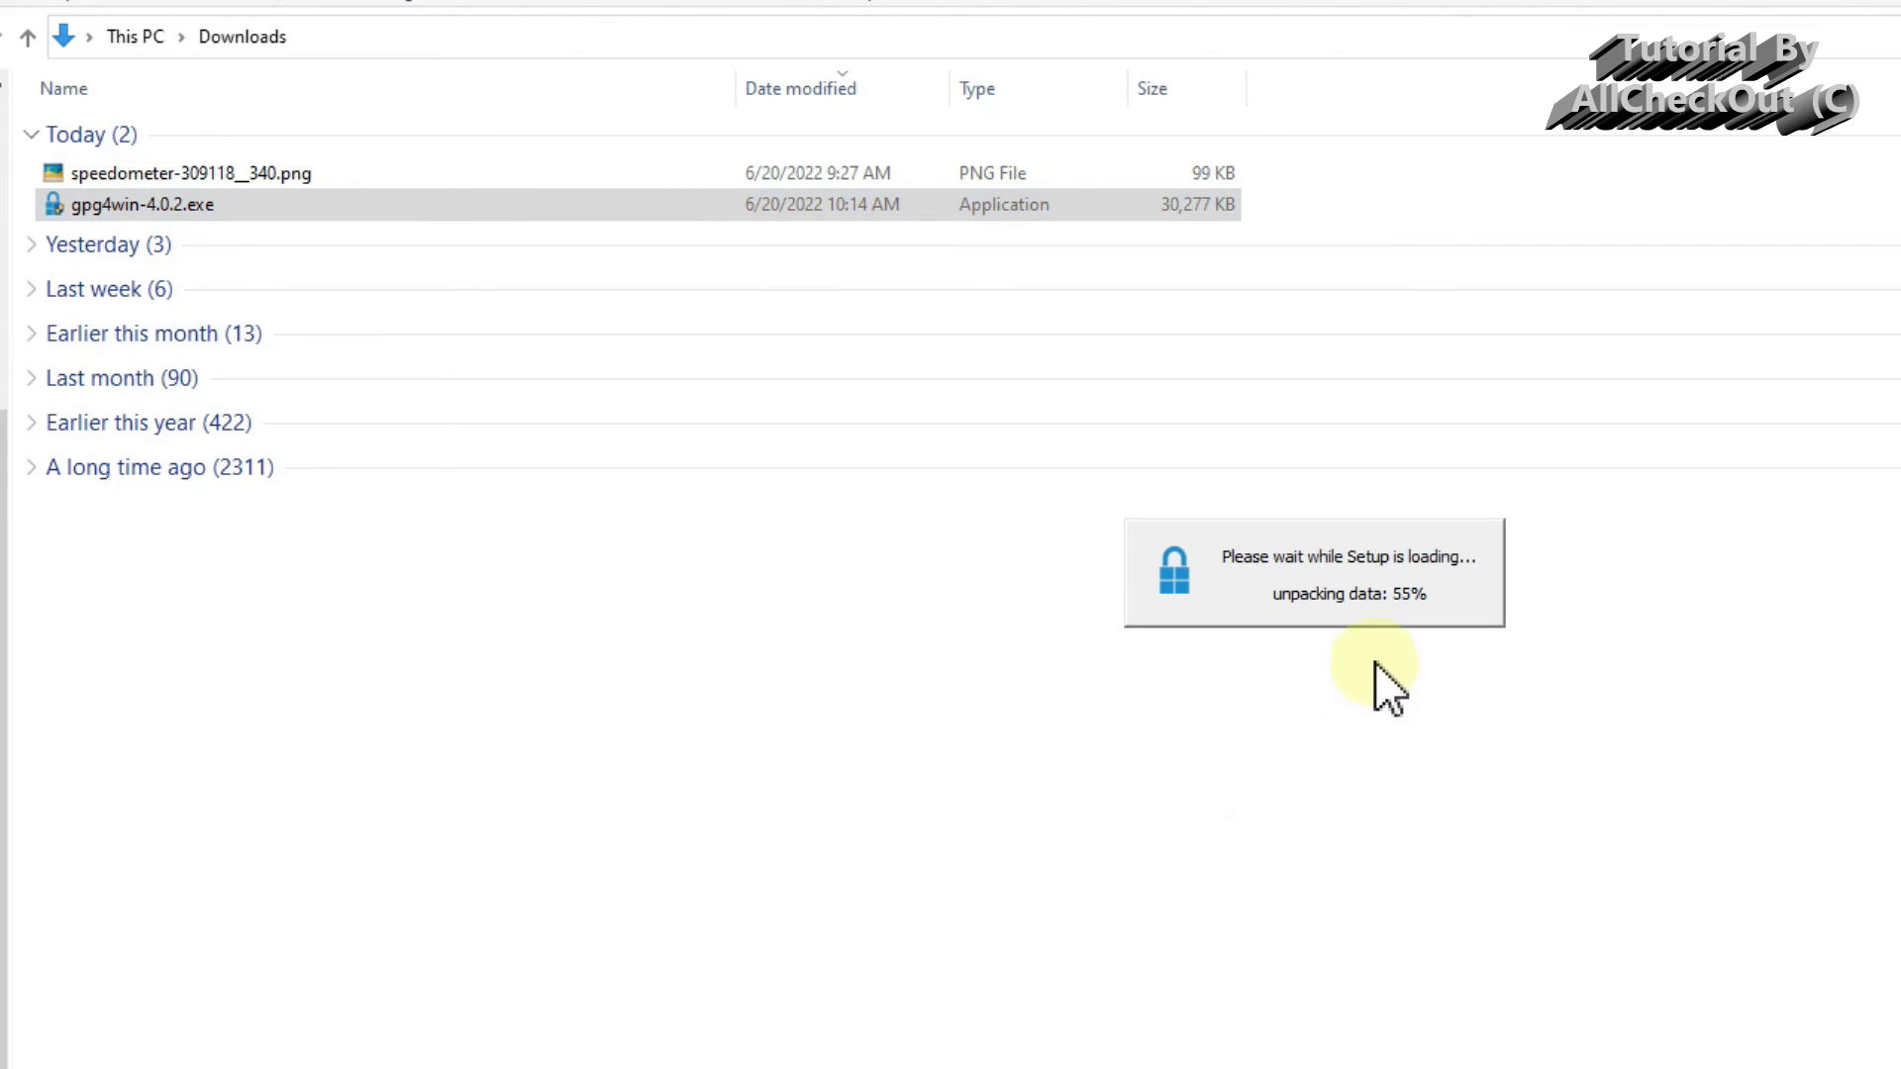
pyautogui.click(1435, 814)
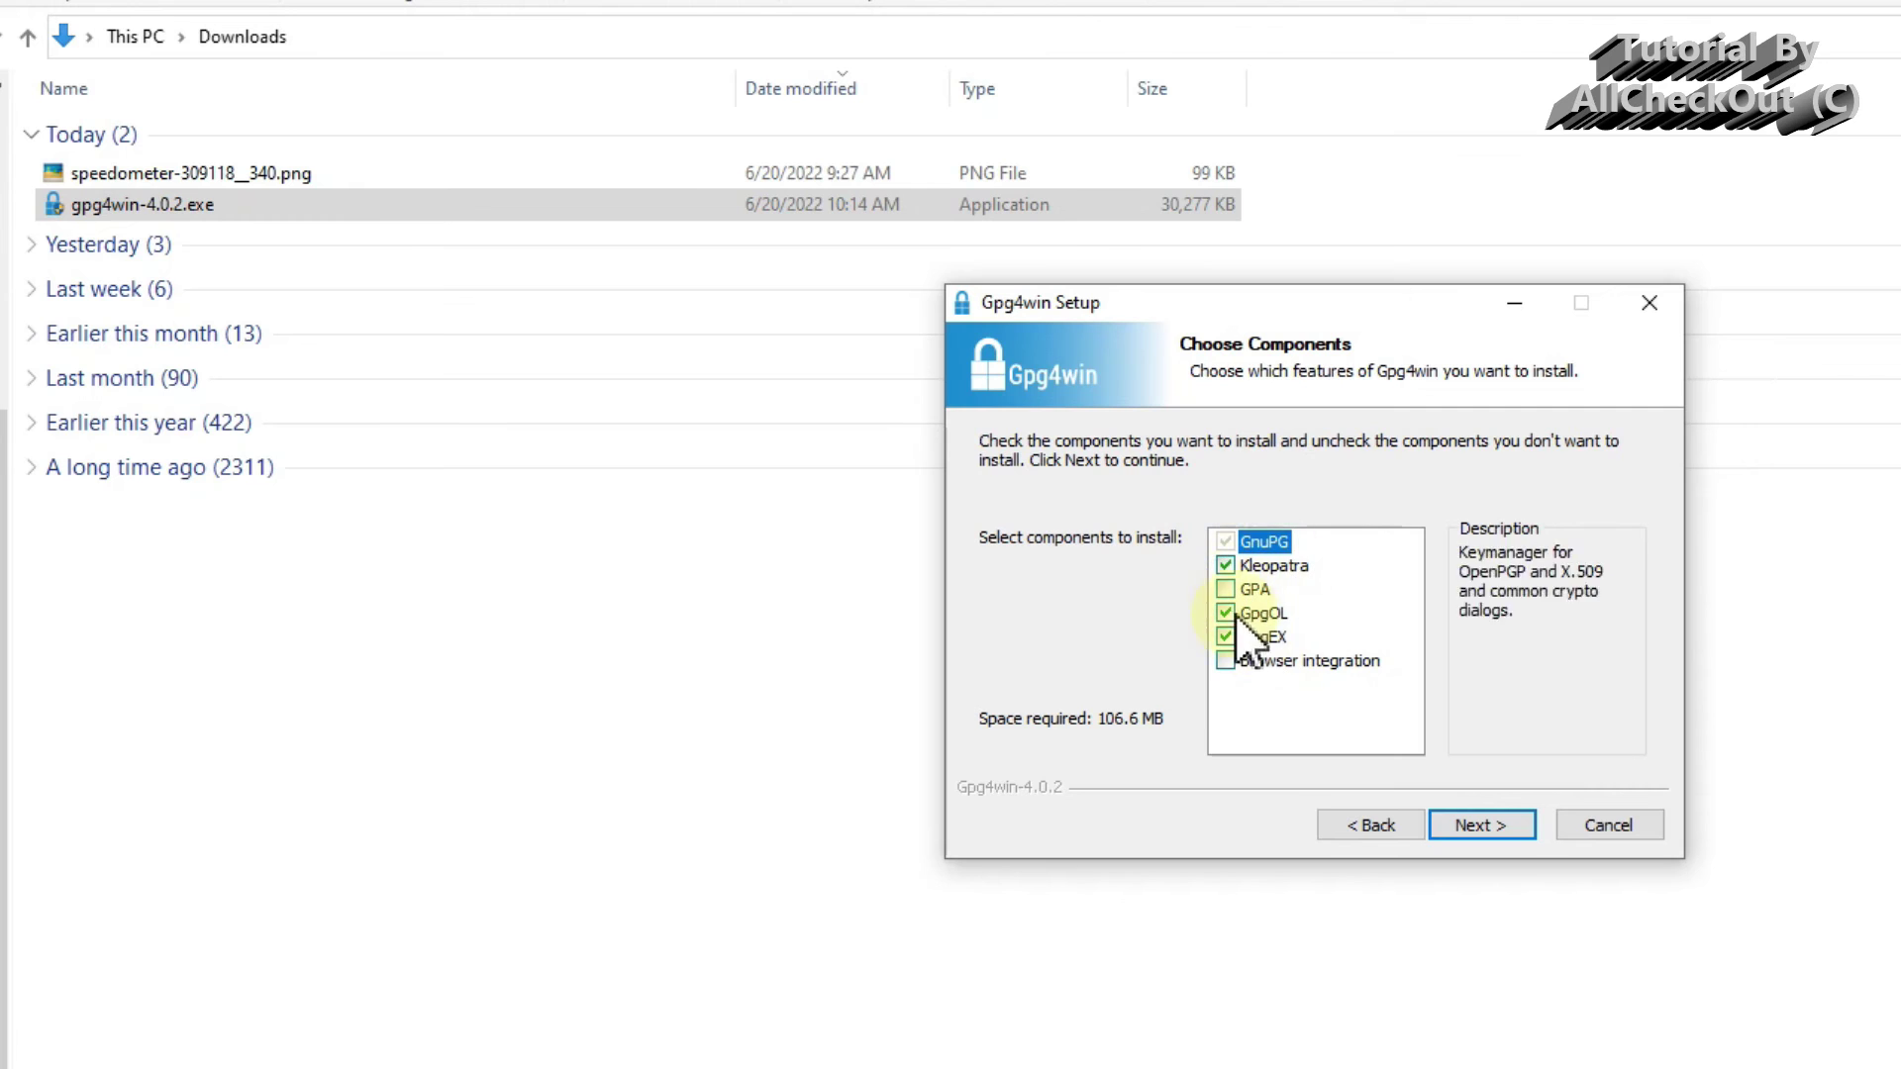
pyautogui.click(1482, 827)
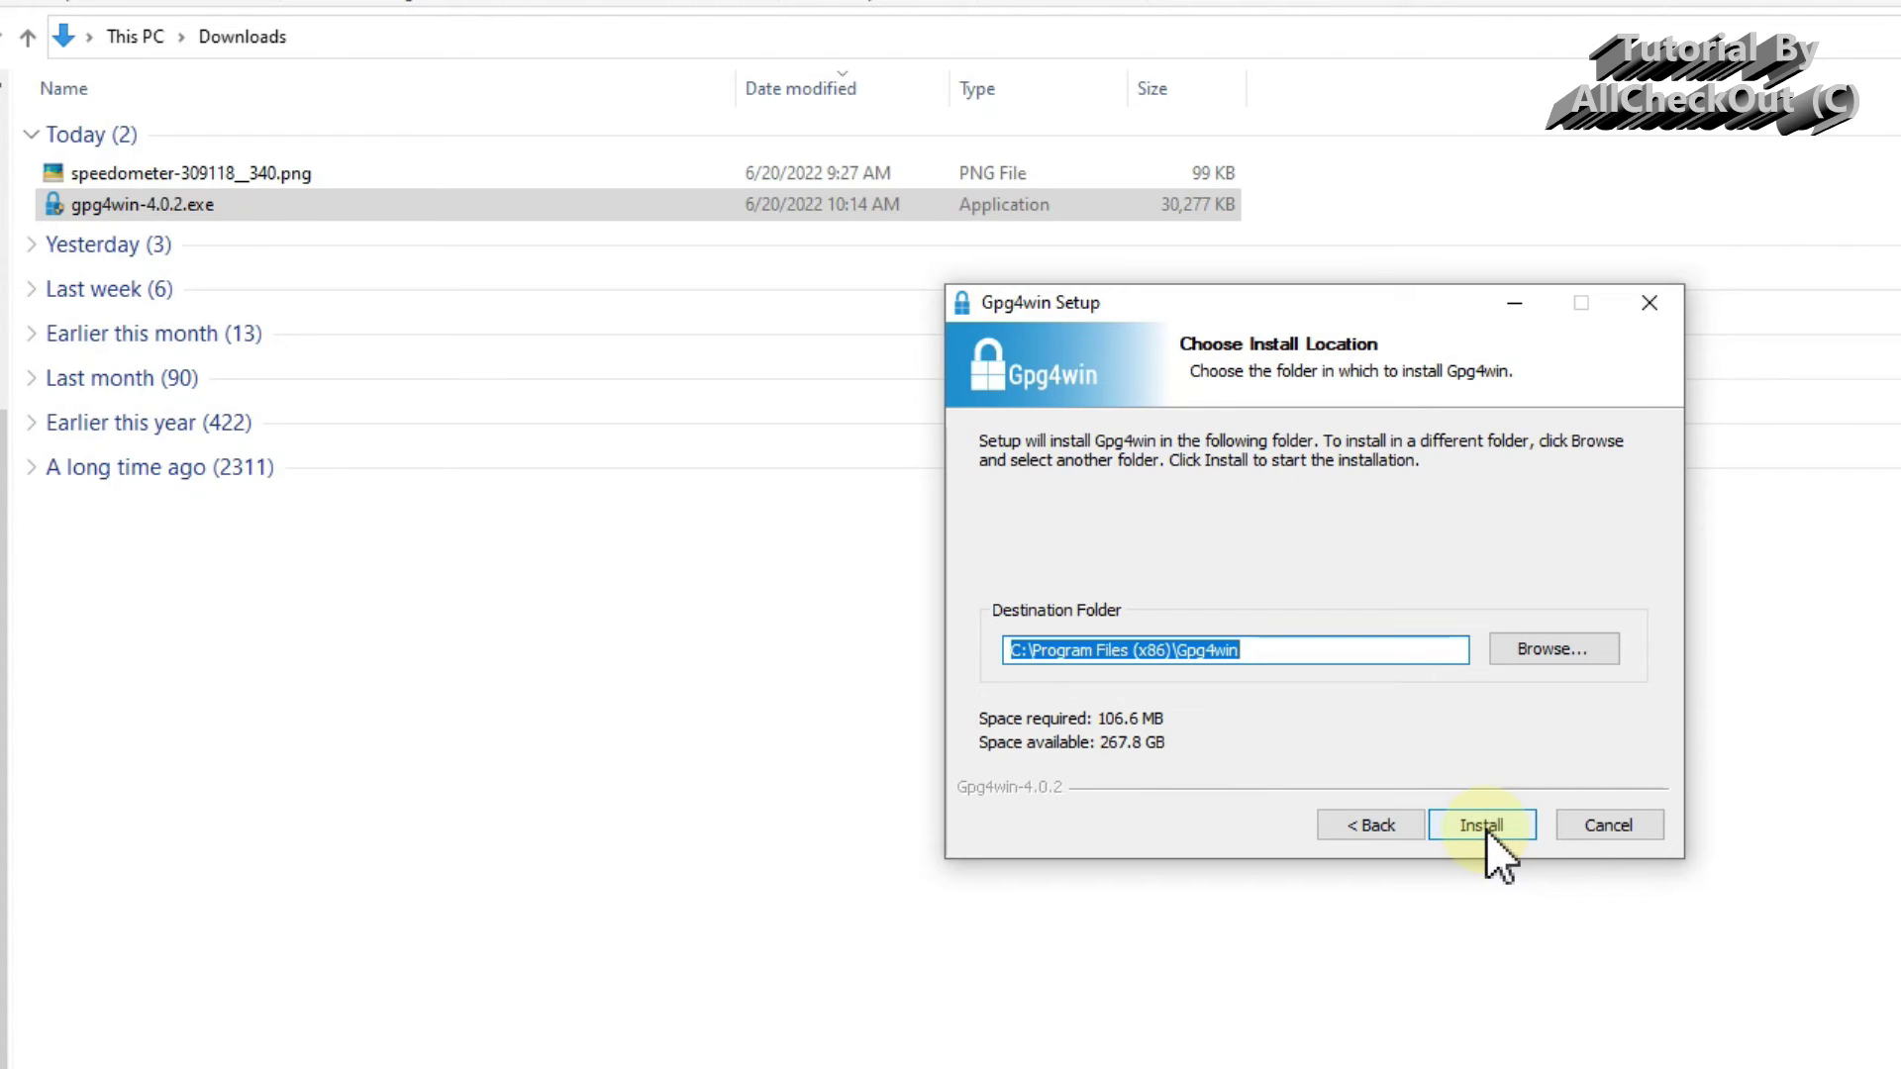
pyautogui.click(1482, 826)
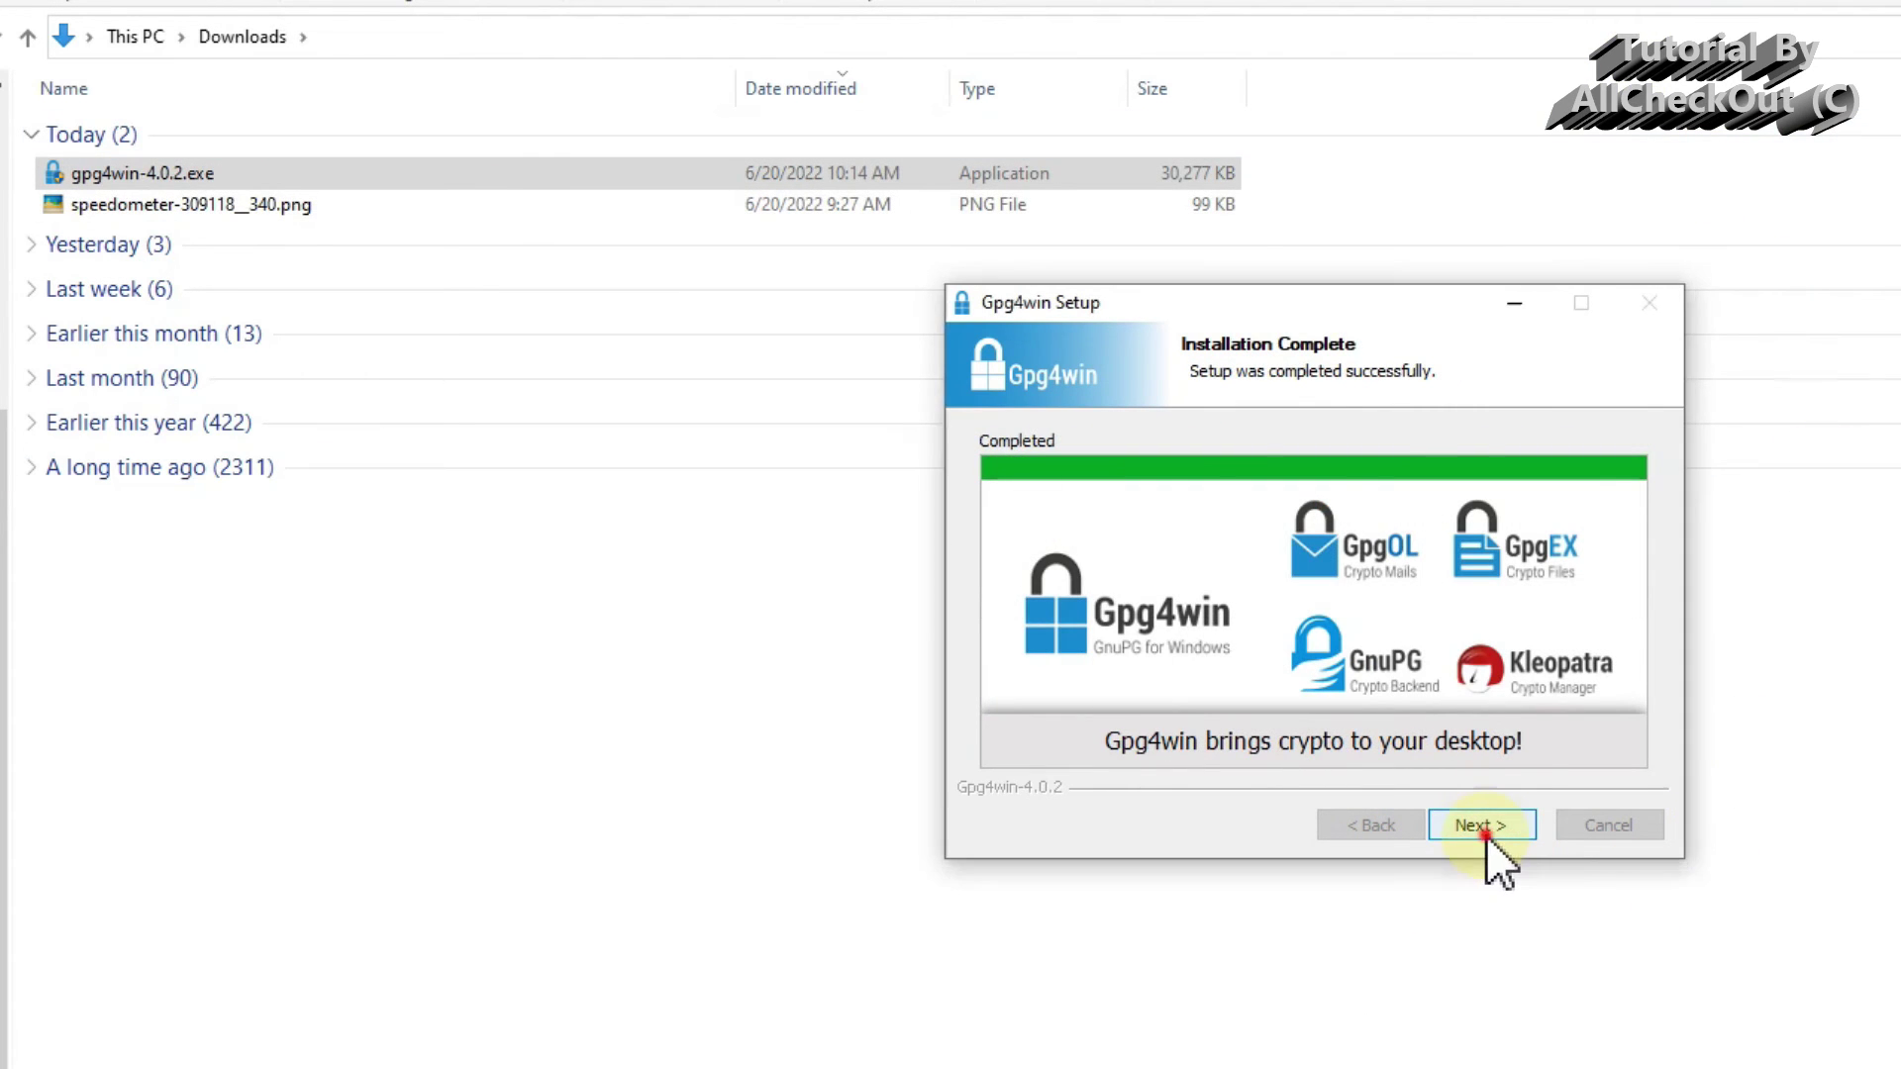
pyautogui.click(1485, 832)
pyautogui.click(1445, 820)
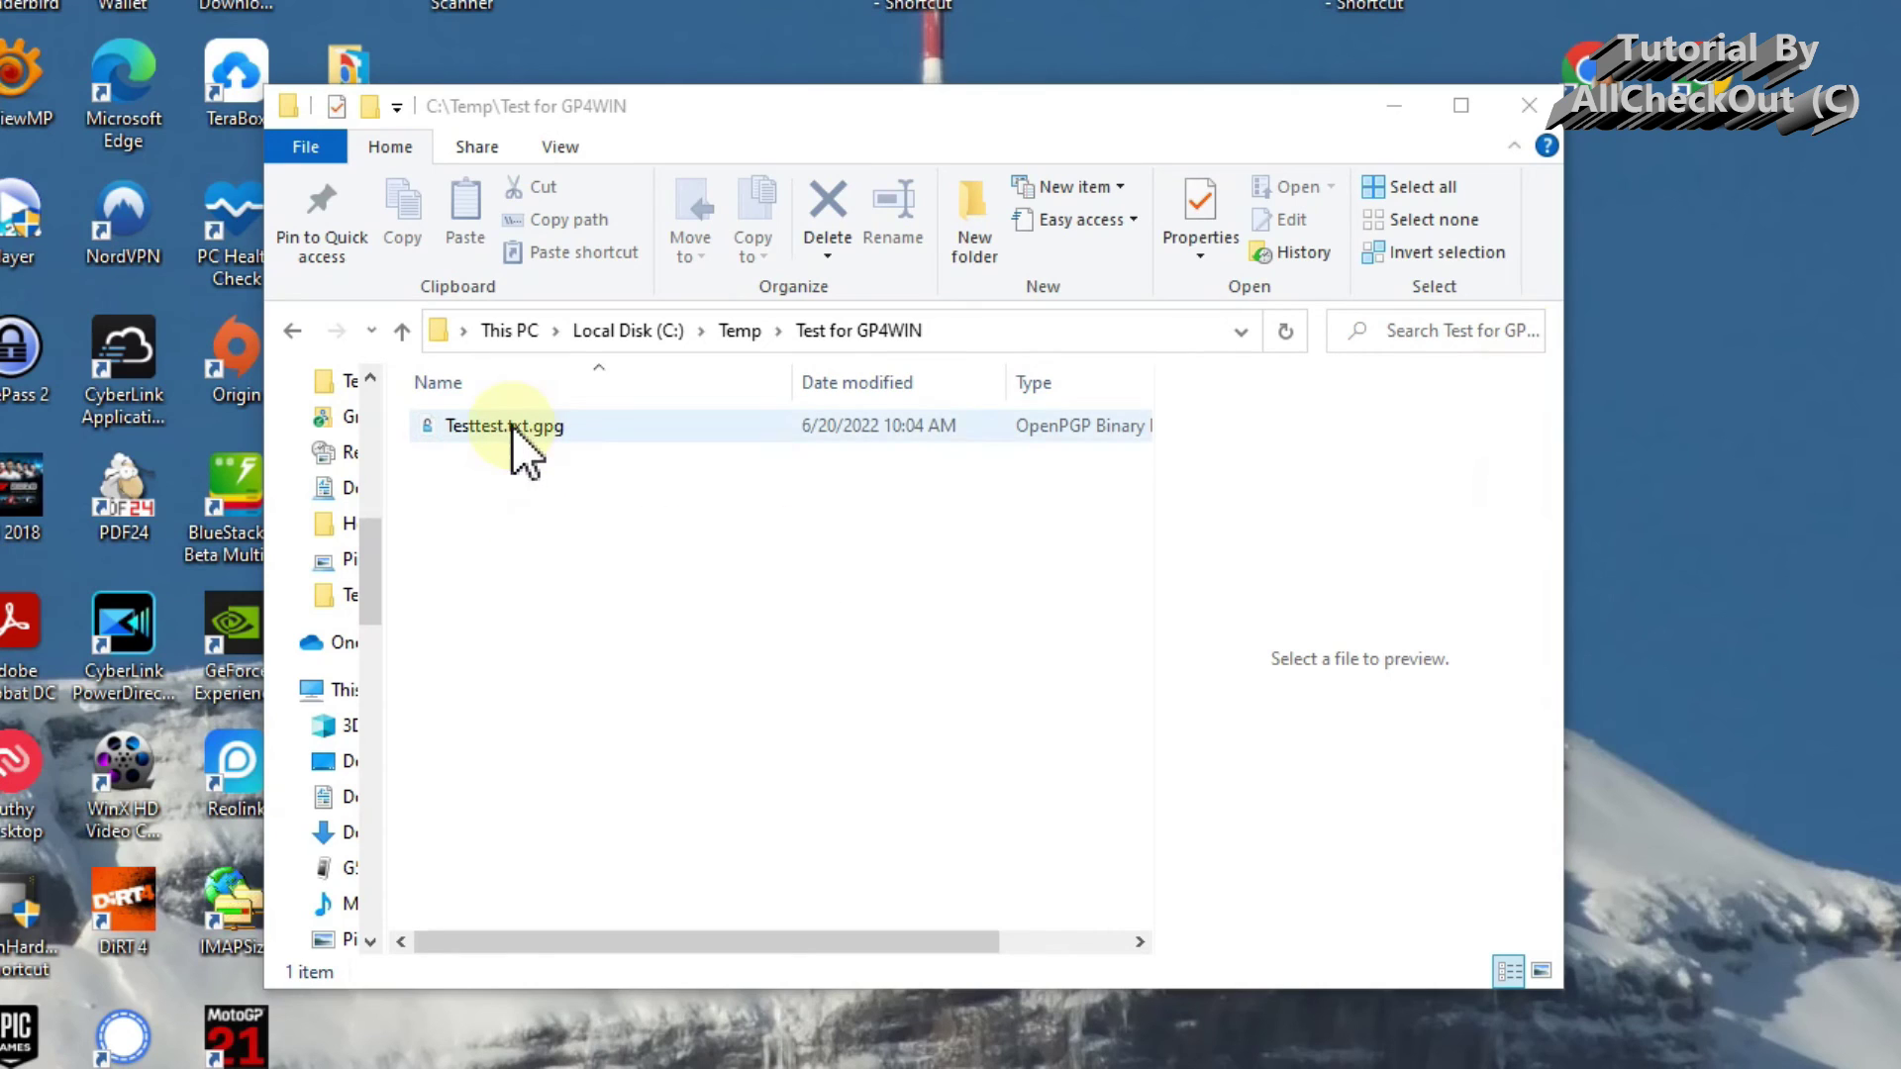
# Duplicate Testtest.txt.gpg and rename the copy to Testtest.txt, accepting the extension change.
pyautogui.click(516, 442)
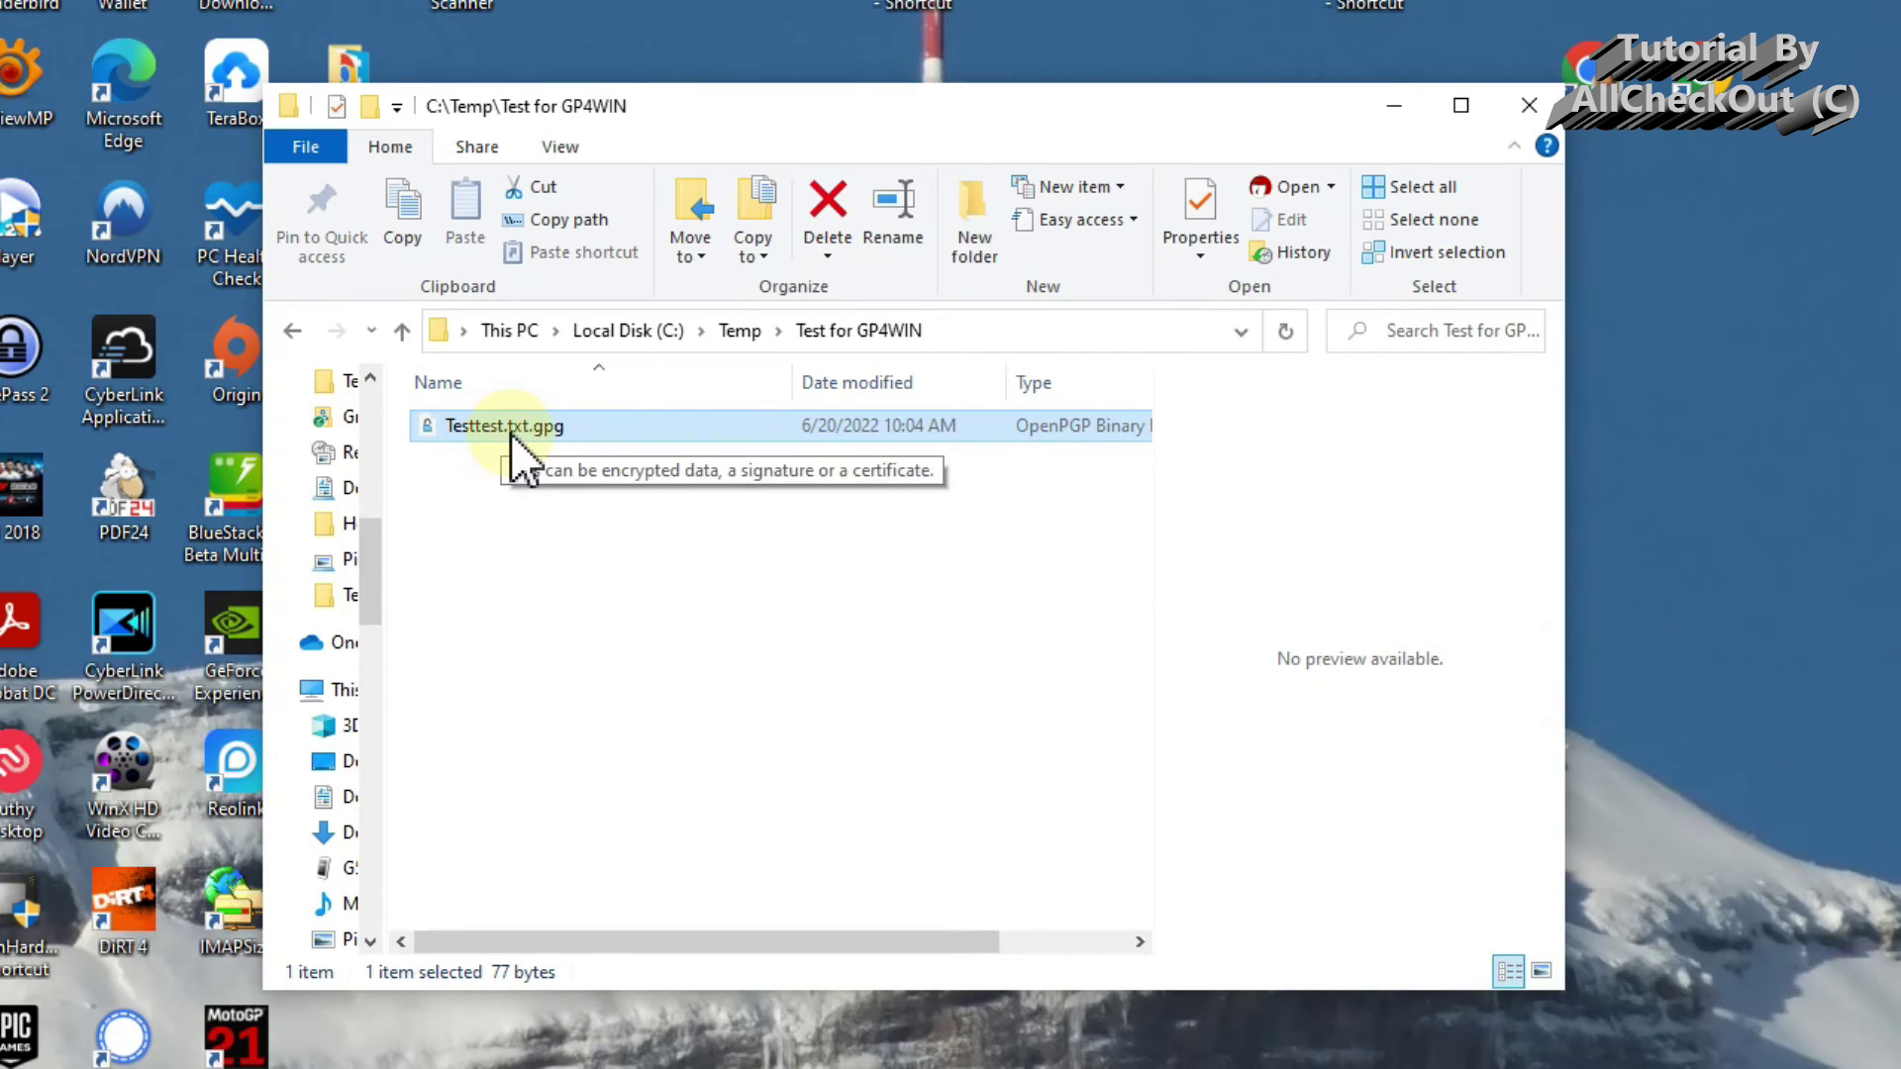
pyautogui.hotkey('ctrl', 'v')
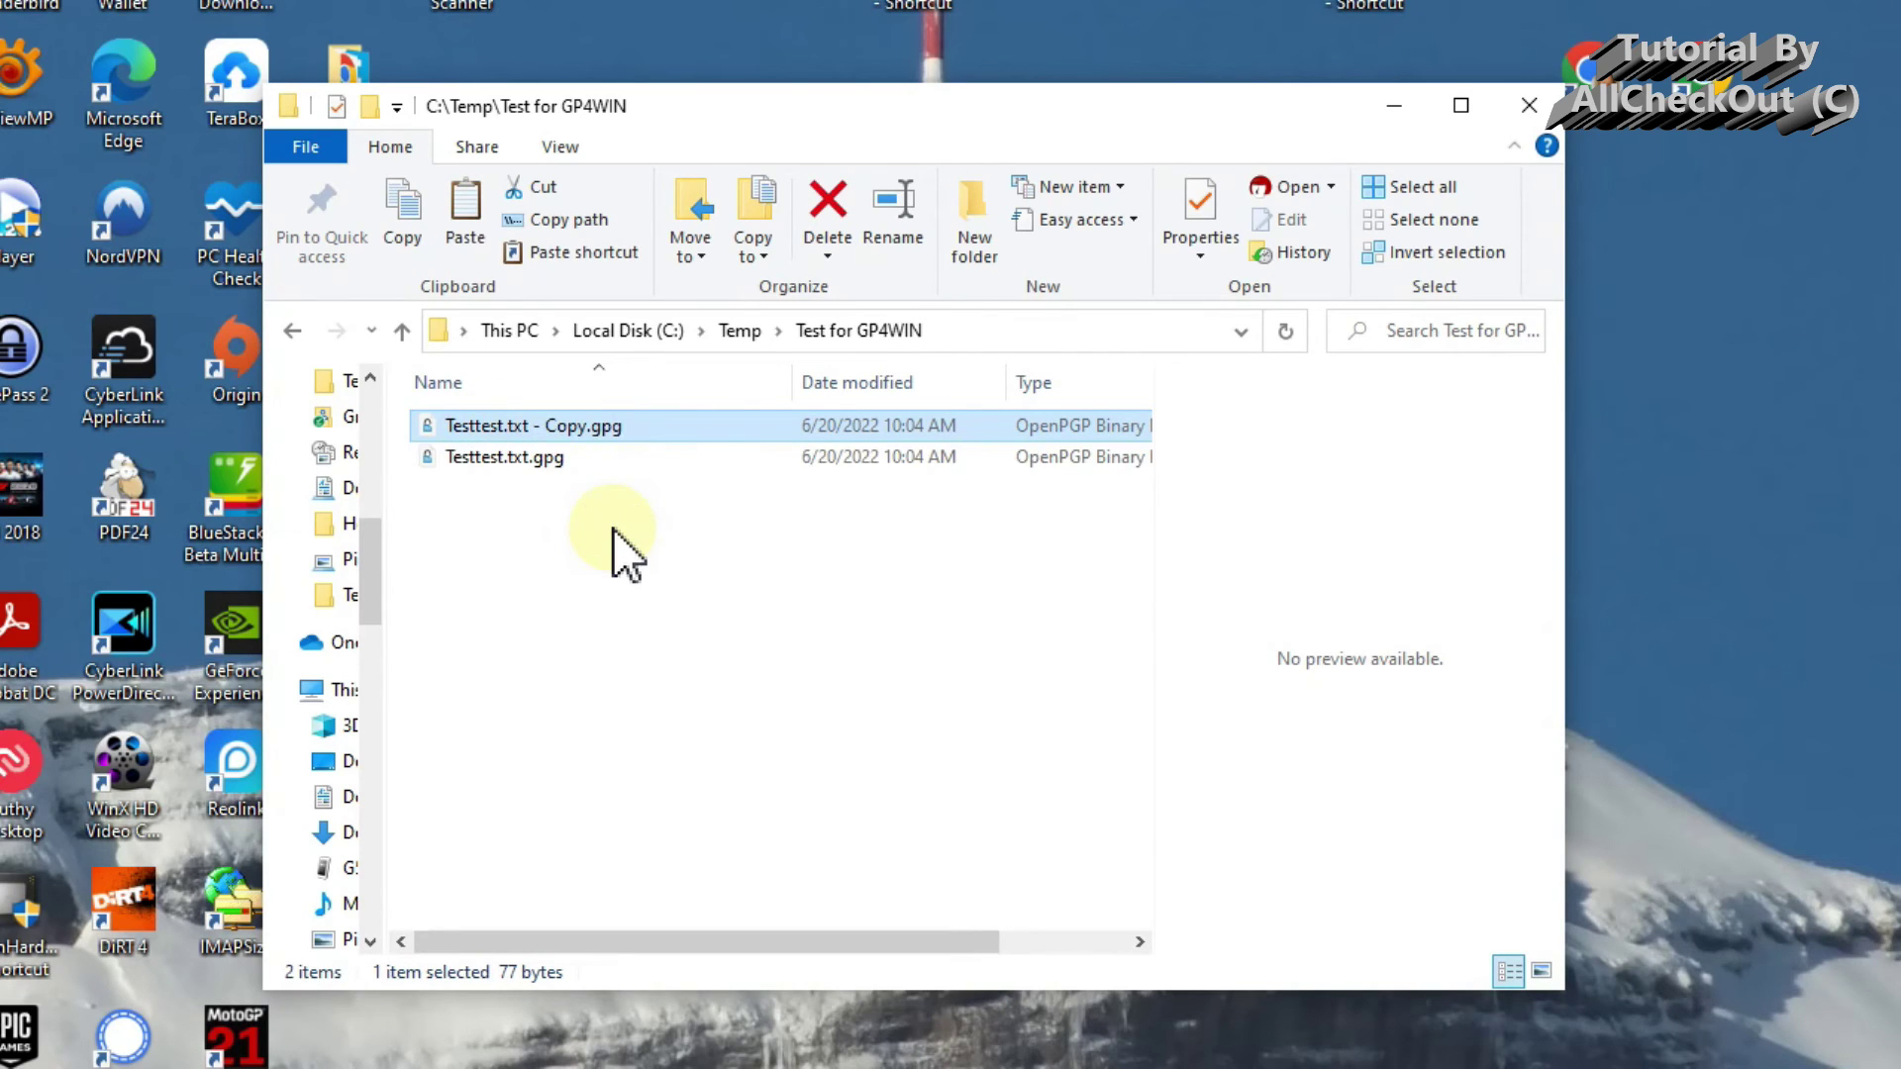
pyautogui.press('F2')
pyautogui.press('End')
pyautogui.press('BackSpace')
pyautogui.press('BackSpace')
pyautogui.press('BackSpace')
pyautogui.press('BackSpace')
pyautogui.press('BackSpace')
pyautogui.press('BackSpace')
pyautogui.press('BackSpace')
pyautogui.click(612, 540)
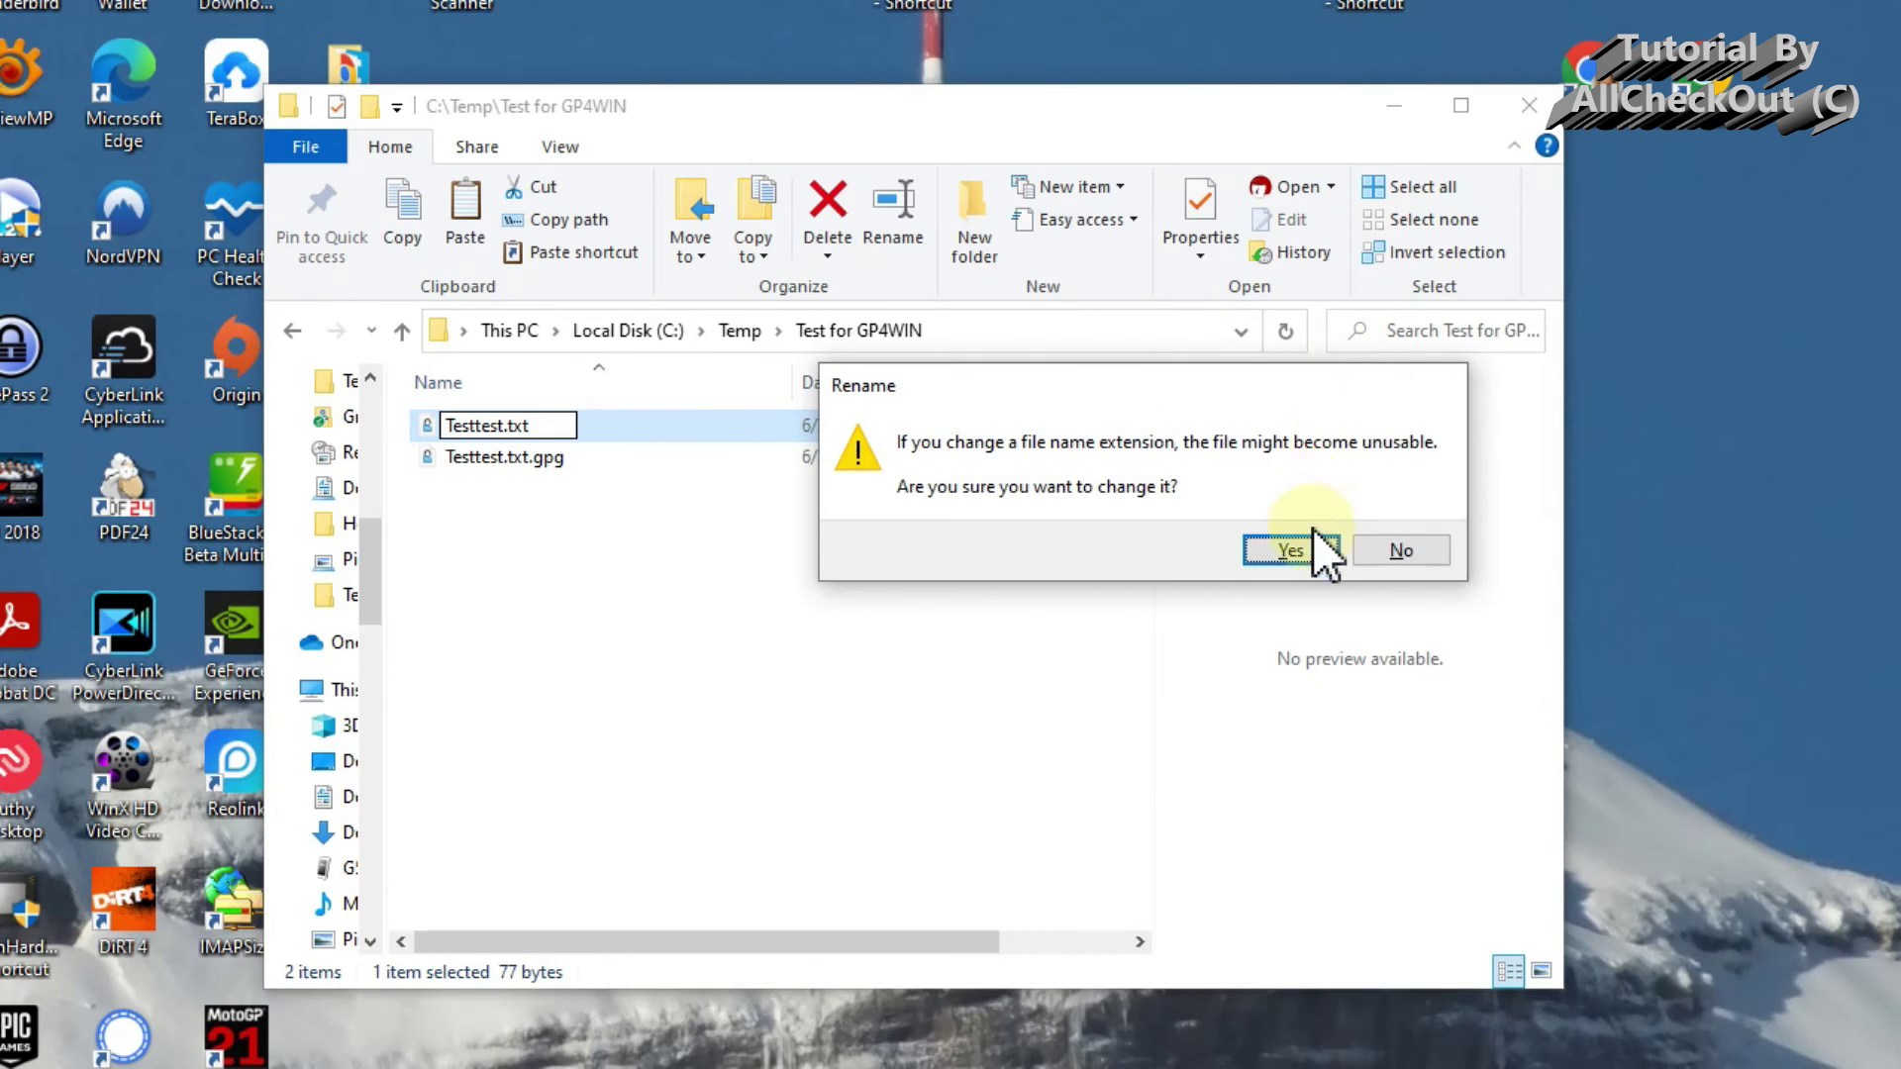
pyautogui.click(1290, 549)
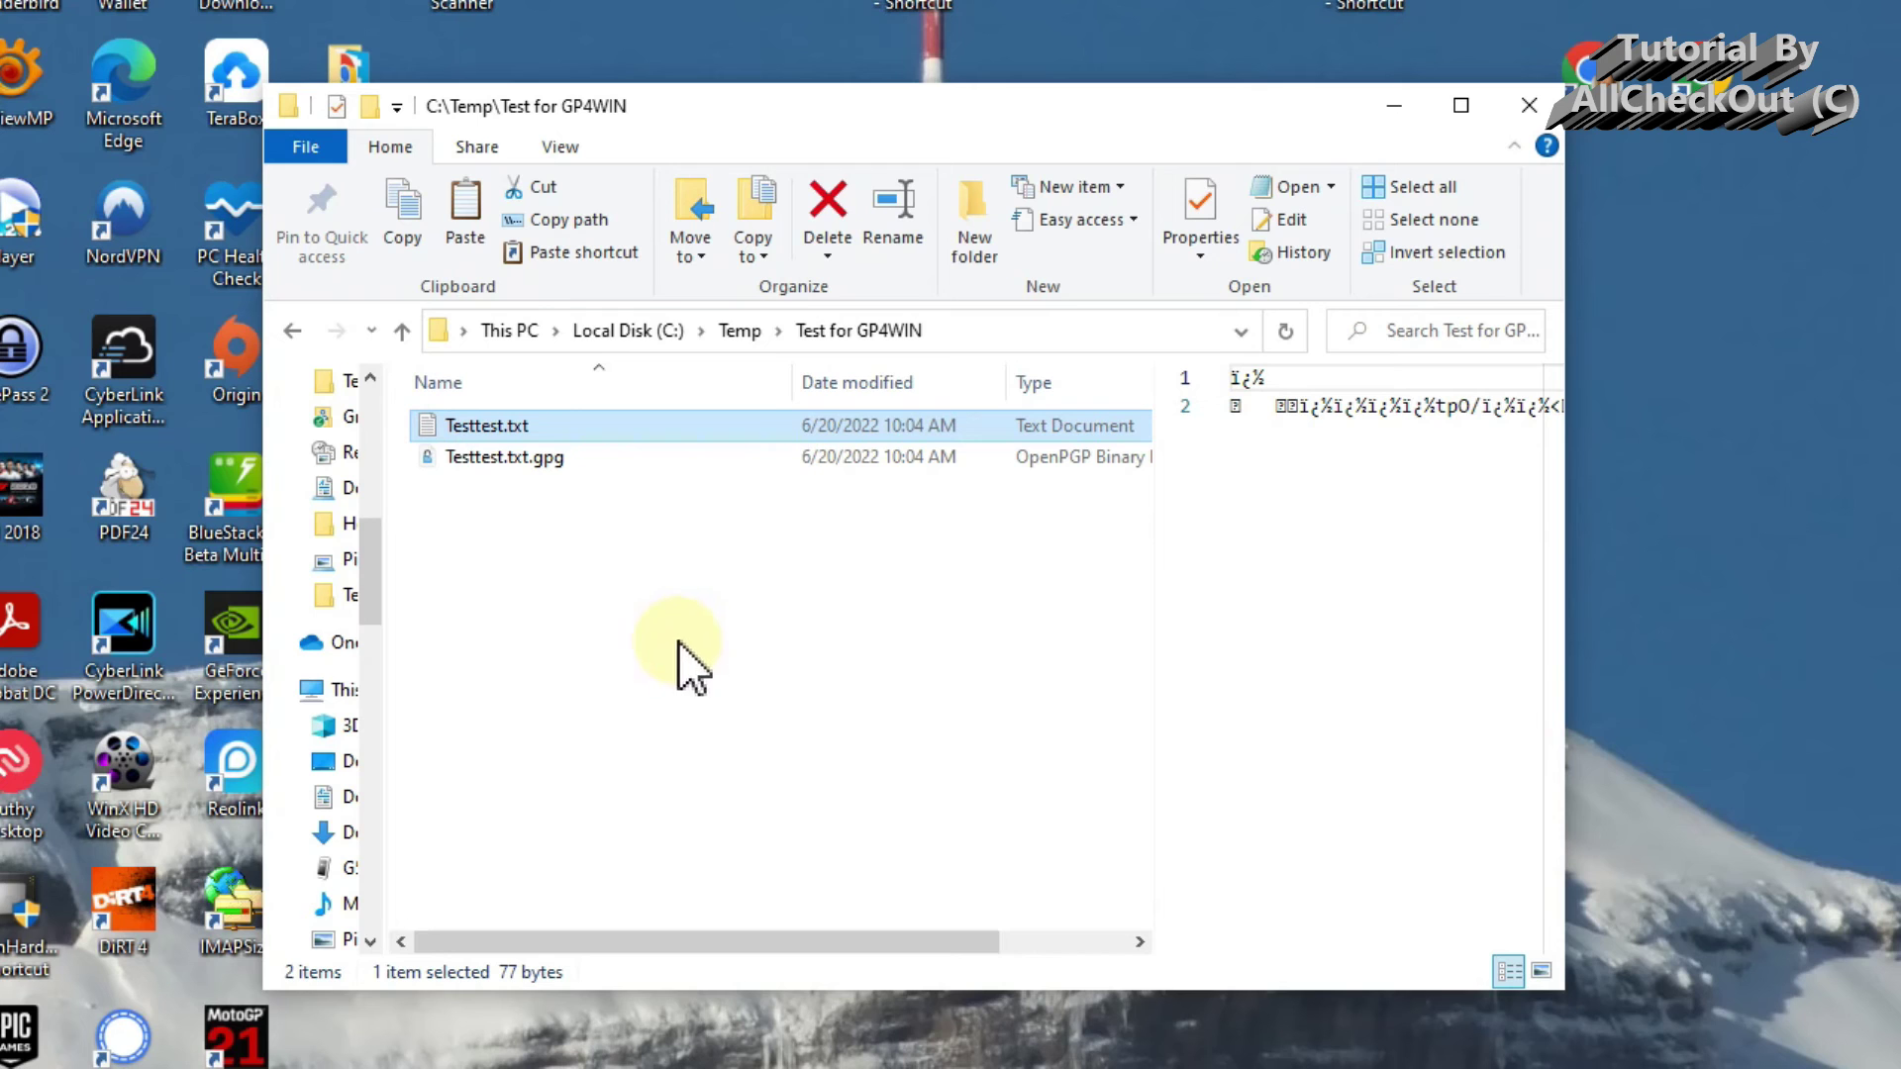
# View the garbled Testtest.txt in Notepad, close it, and delete the file.
pyautogui.doubleClick(516, 426)
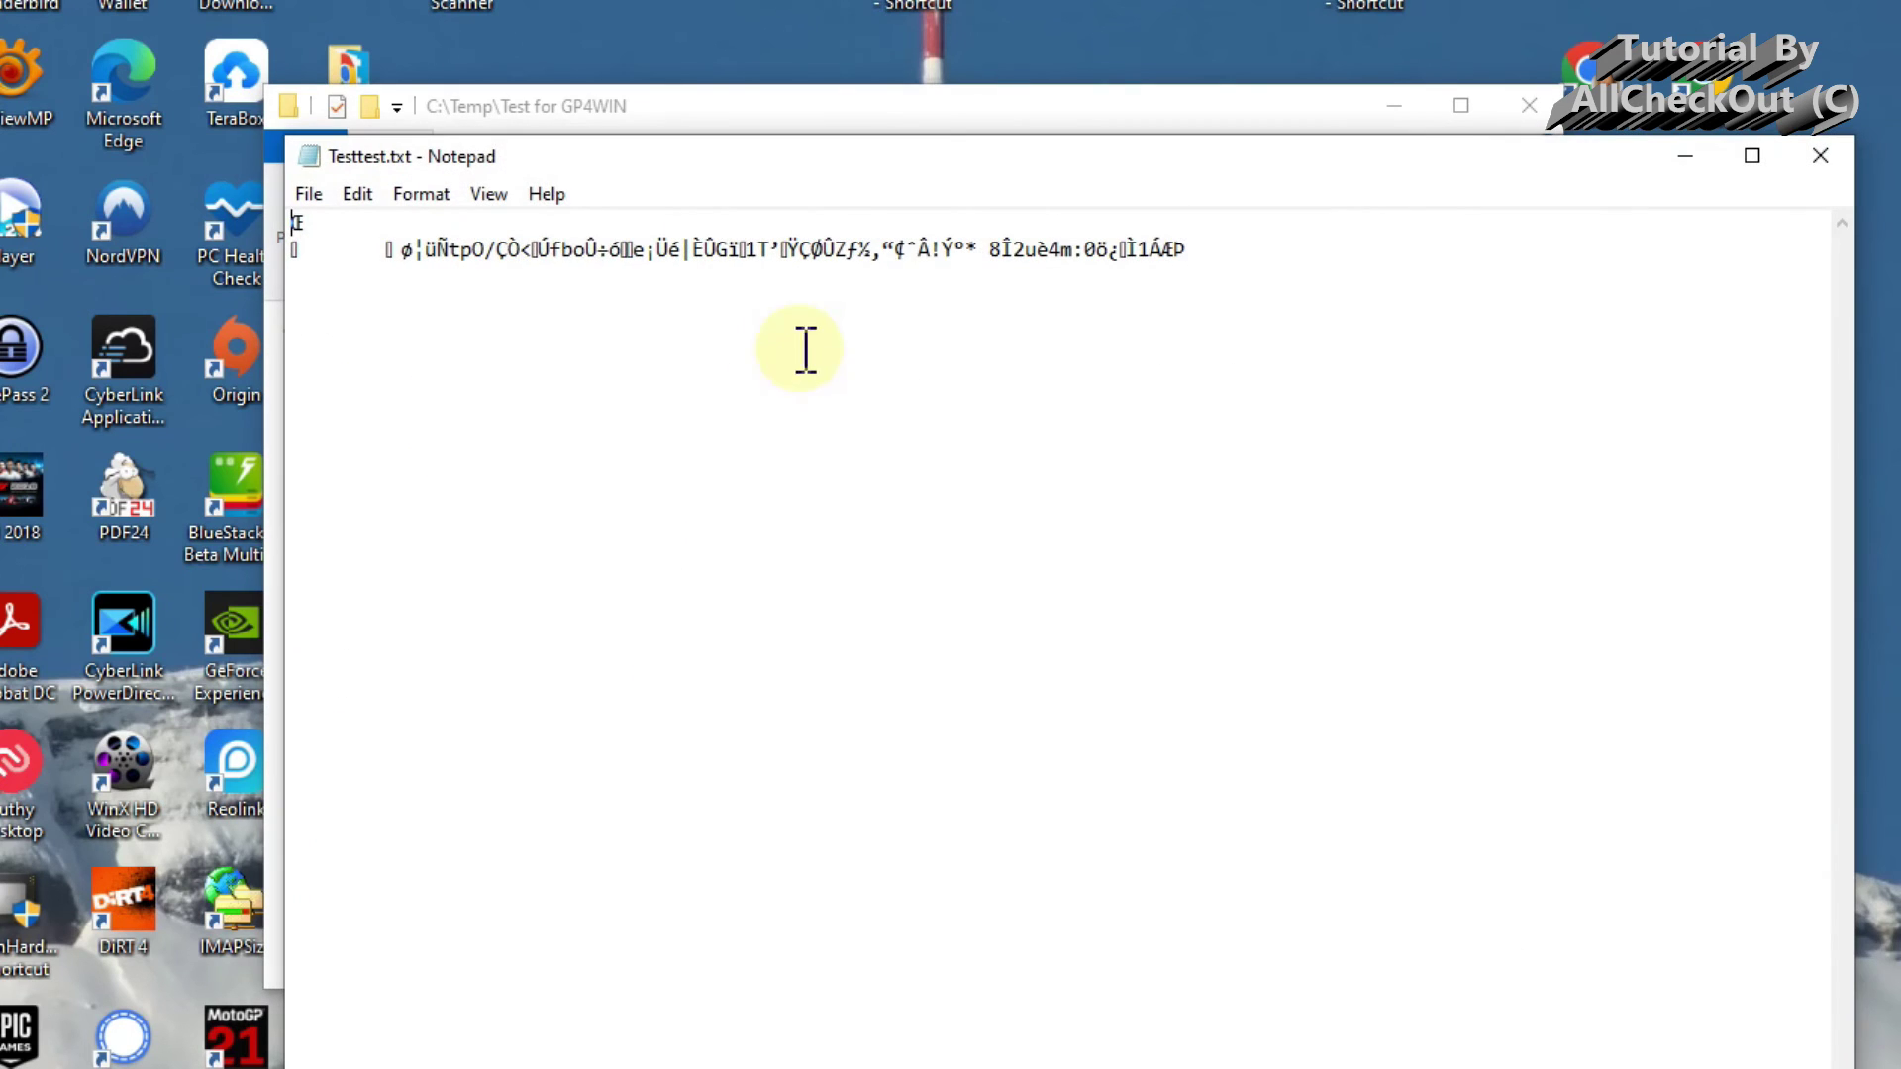
pyautogui.click(1822, 155)
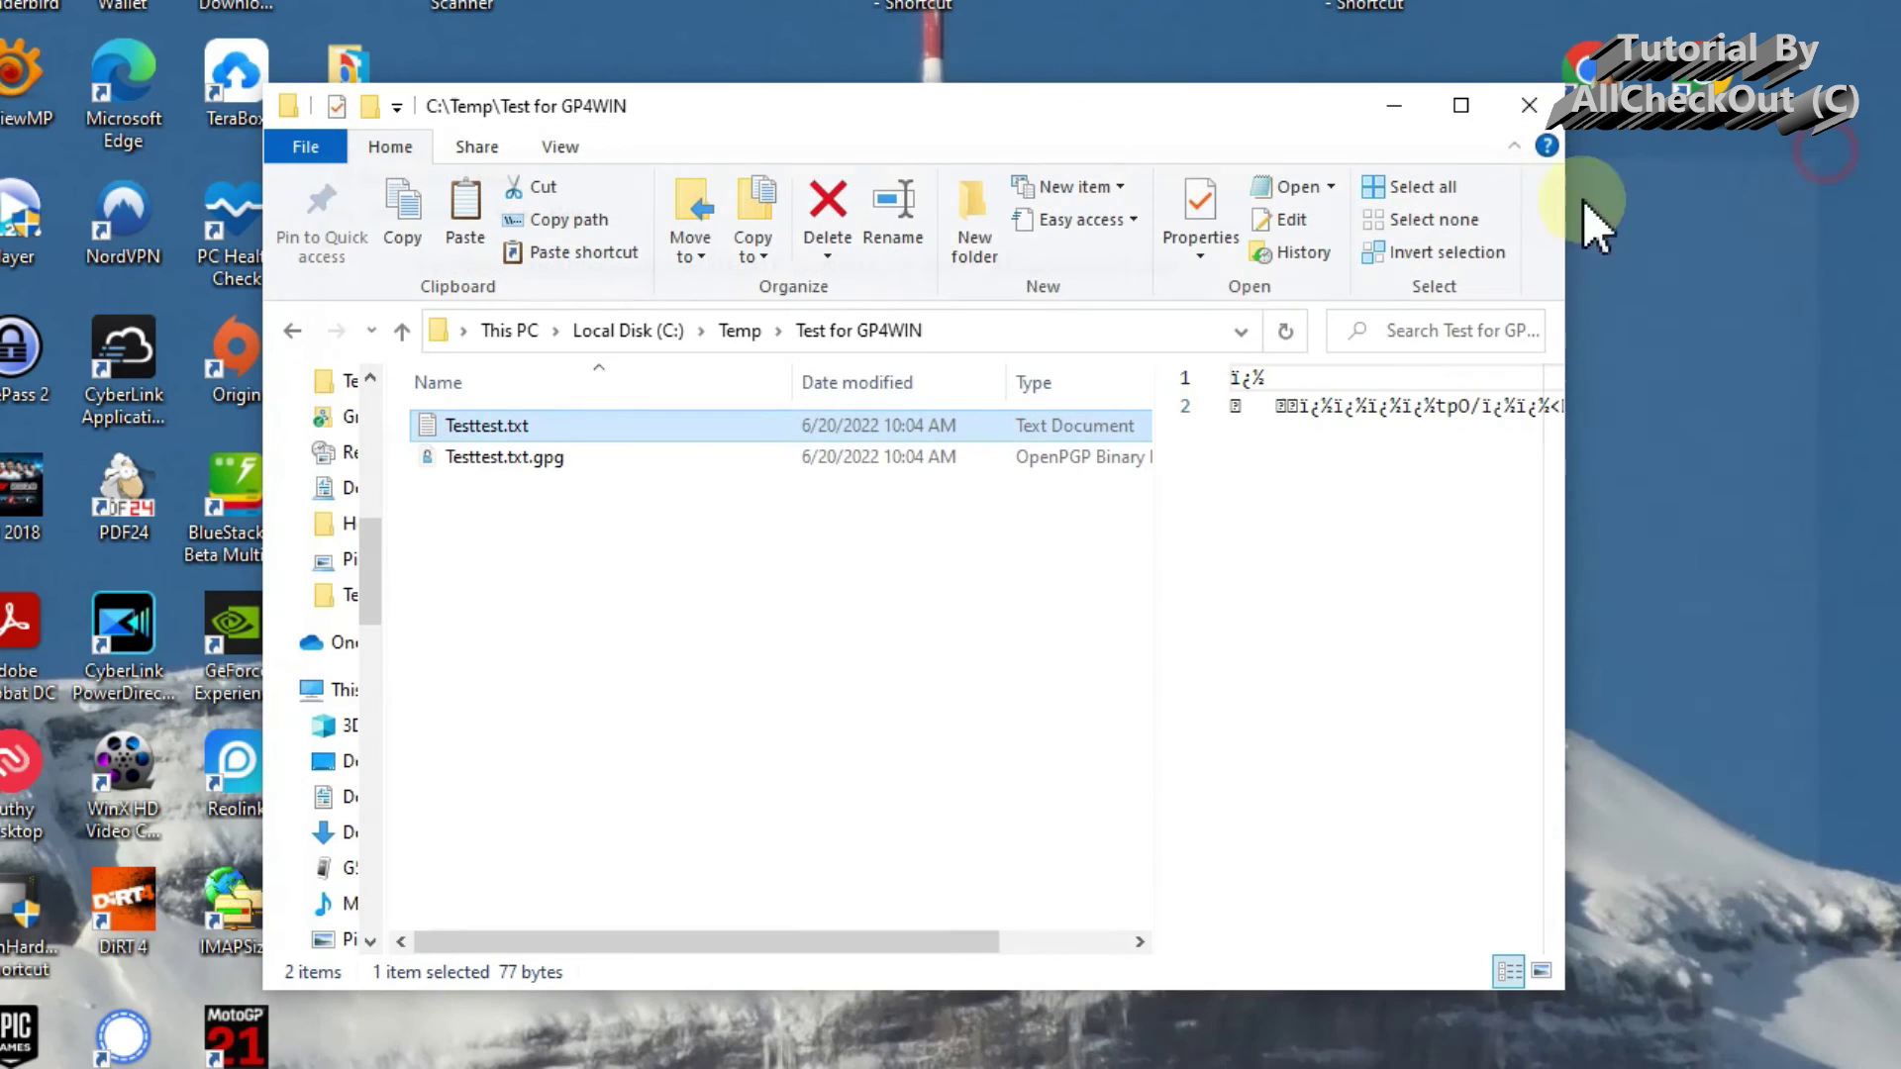
pyautogui.click(514, 455)
pyautogui.click(517, 434)
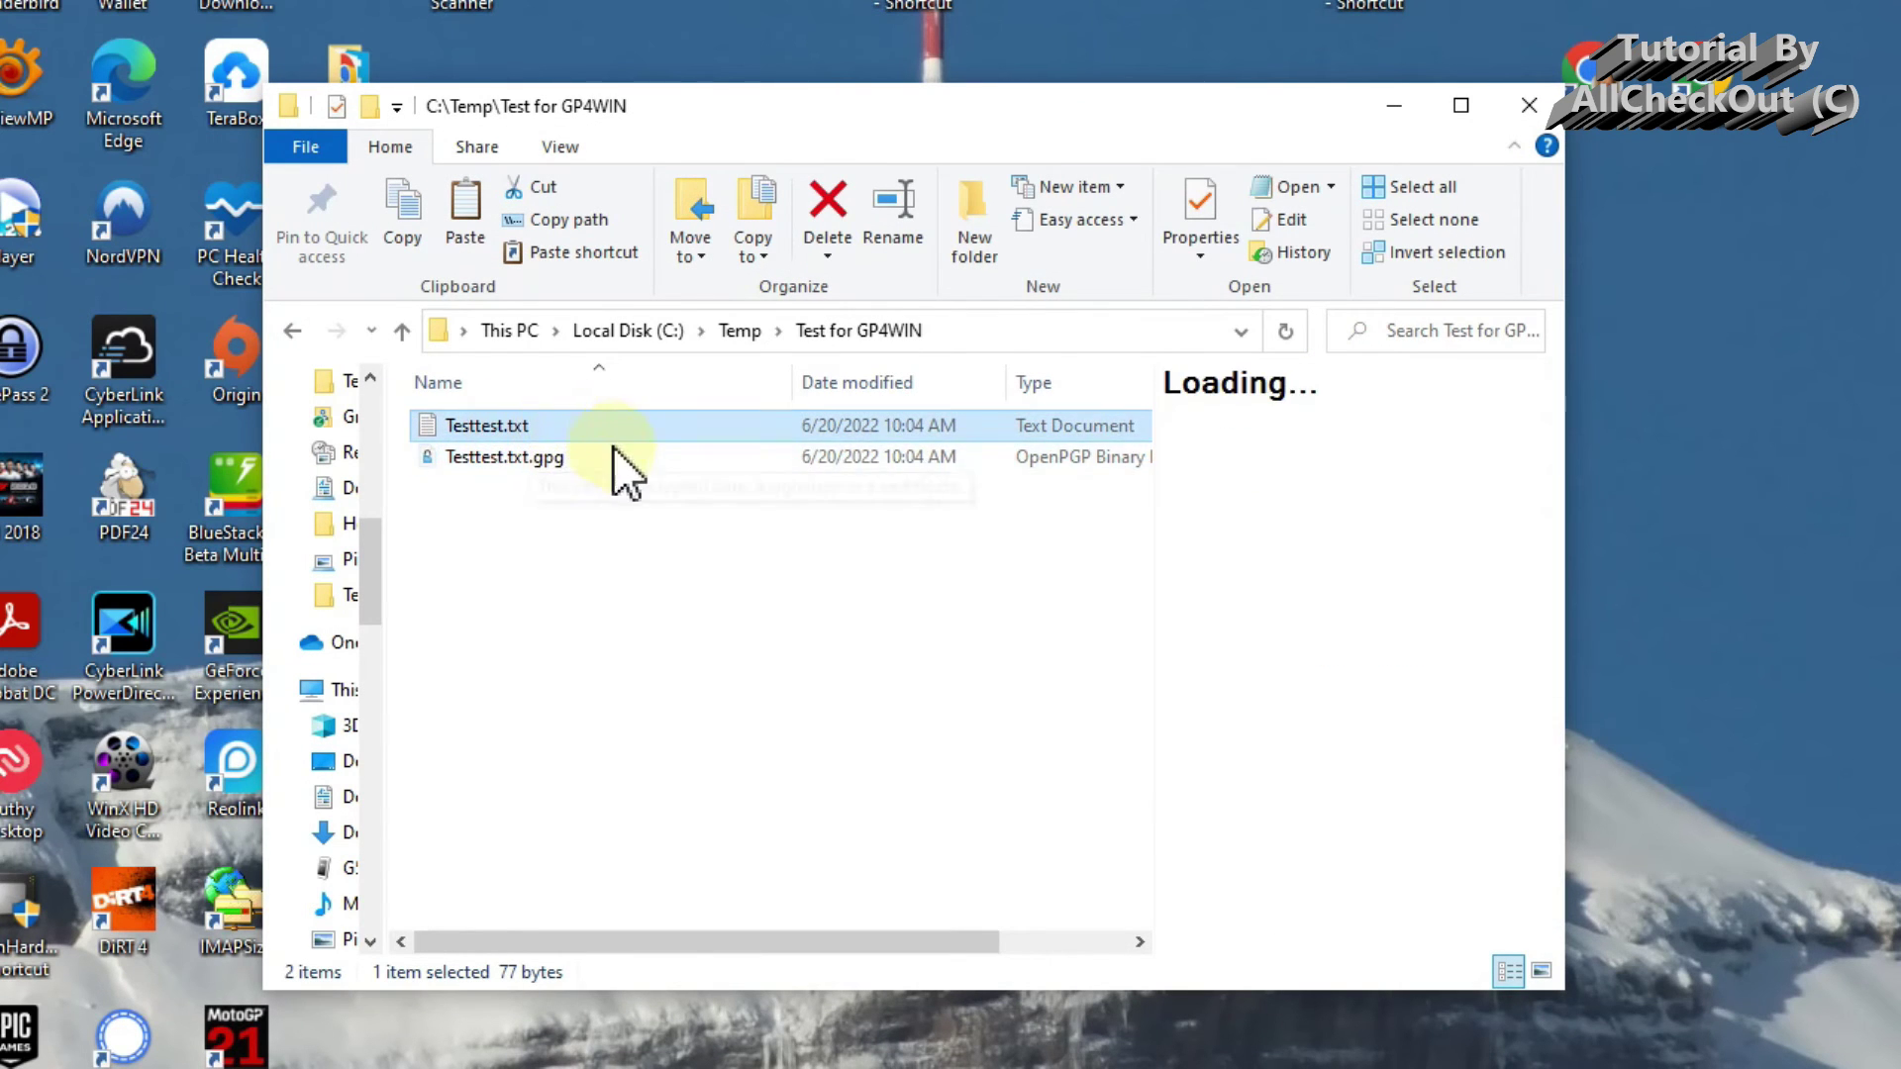
pyautogui.press('Delete')
pyautogui.press('Return')
# Decrypt Testtest.txt.gpg with a wrong passphrase, then discard the Bad passphrase failure.
pyautogui.rightClick(473, 434)
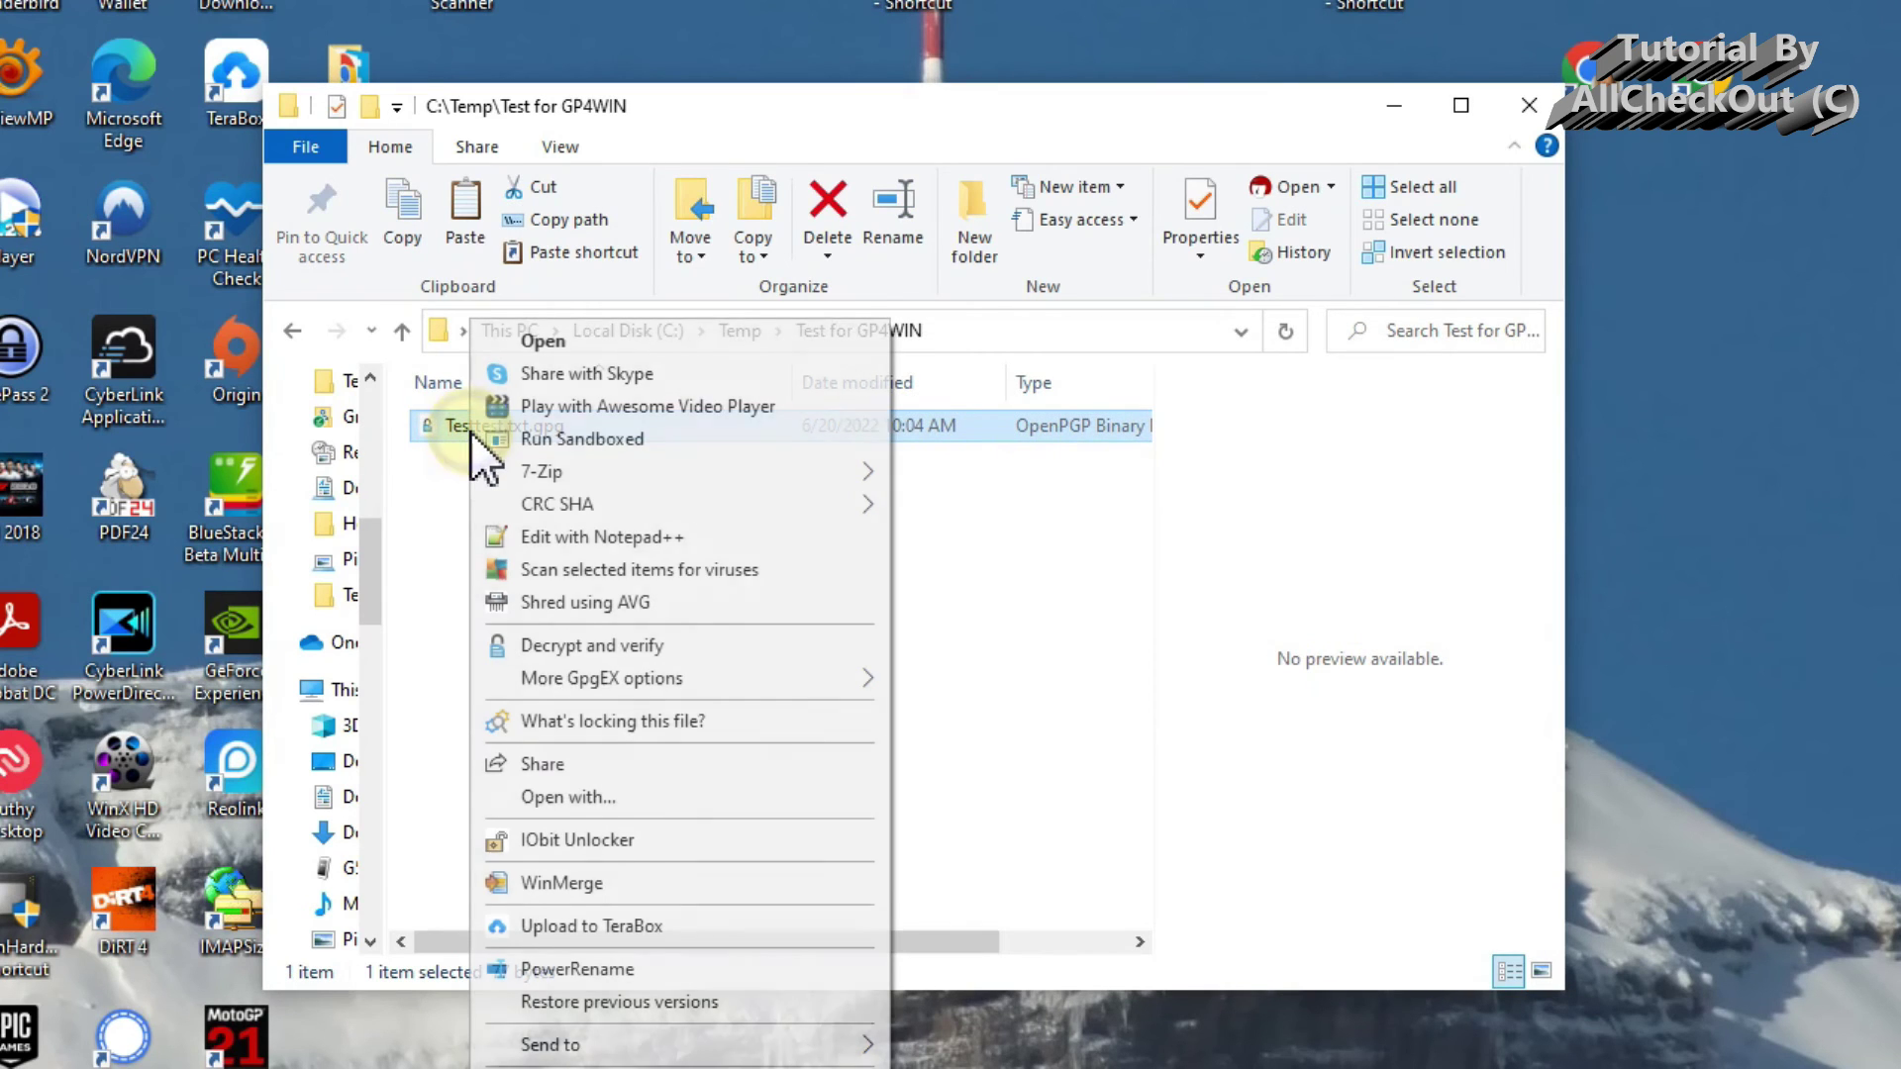
pyautogui.click(561, 653)
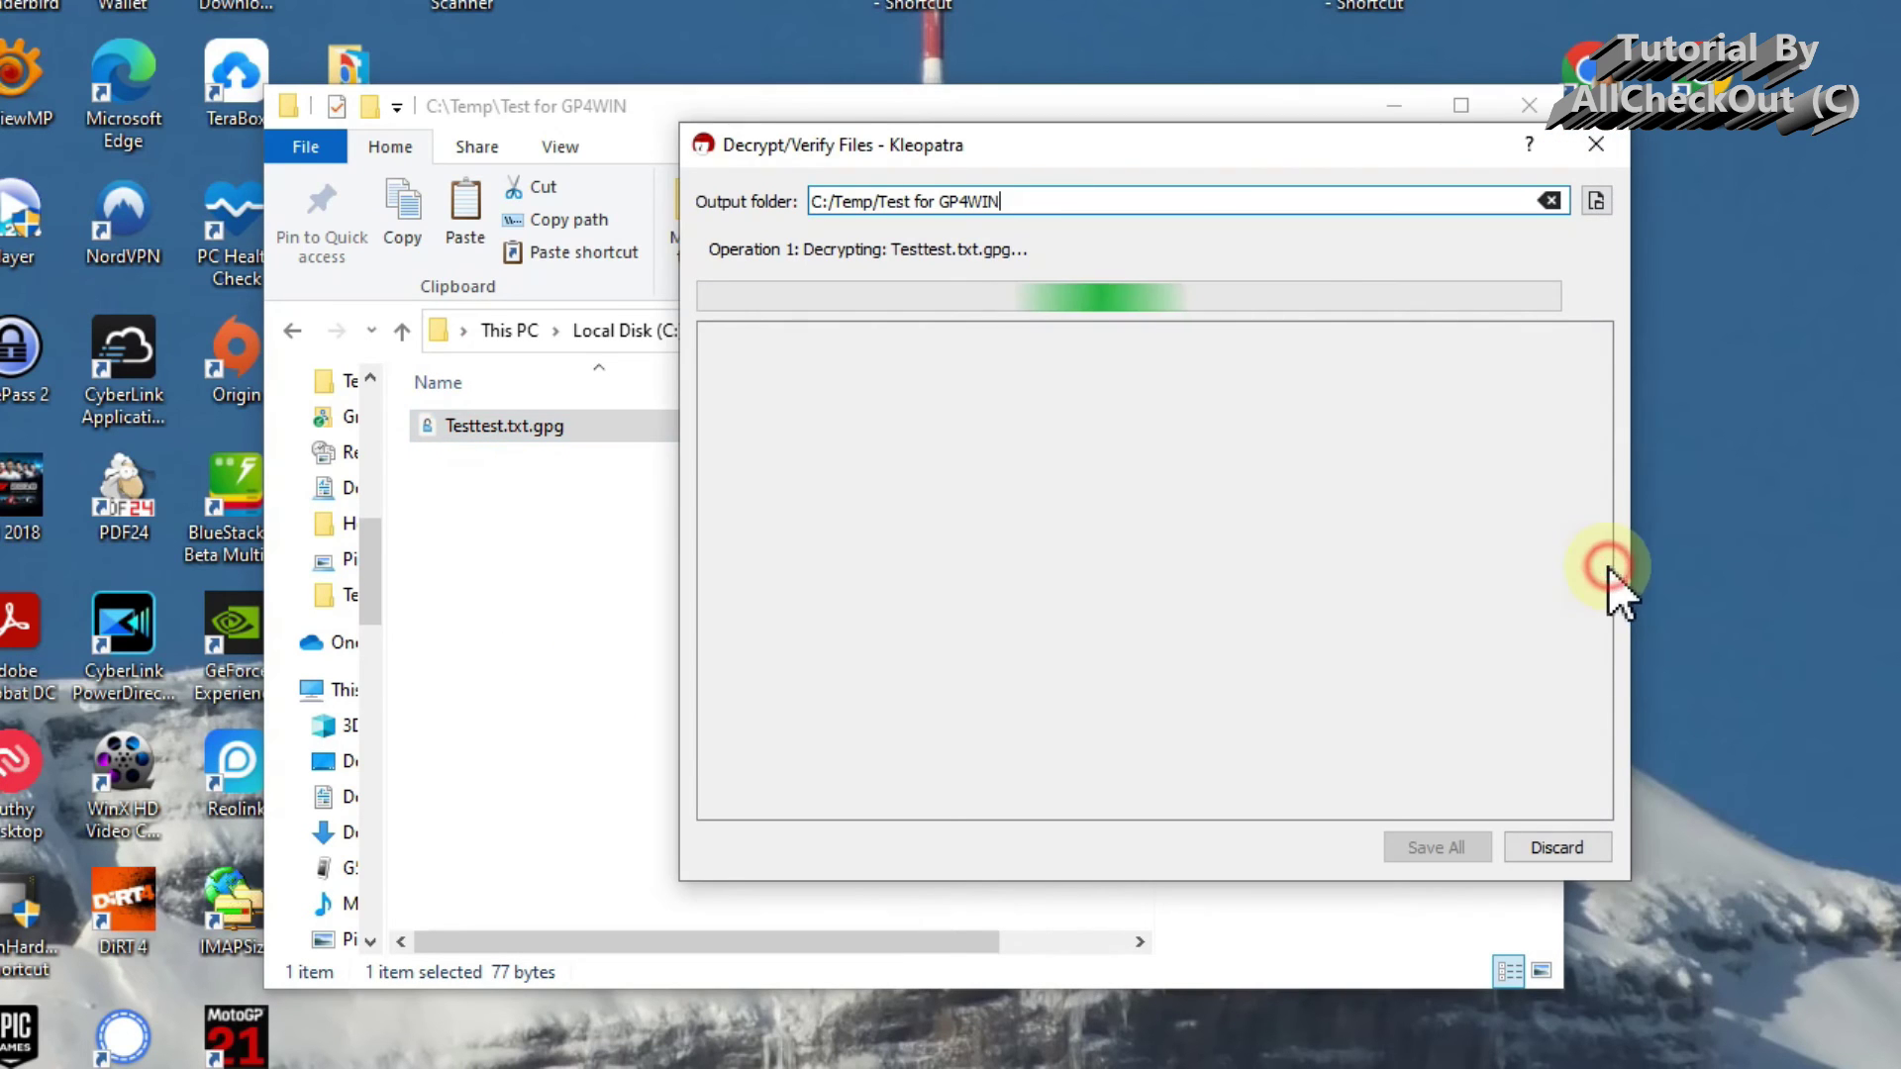
pyautogui.moveTo(1151, 148); pyautogui.dragTo(1094, 188)
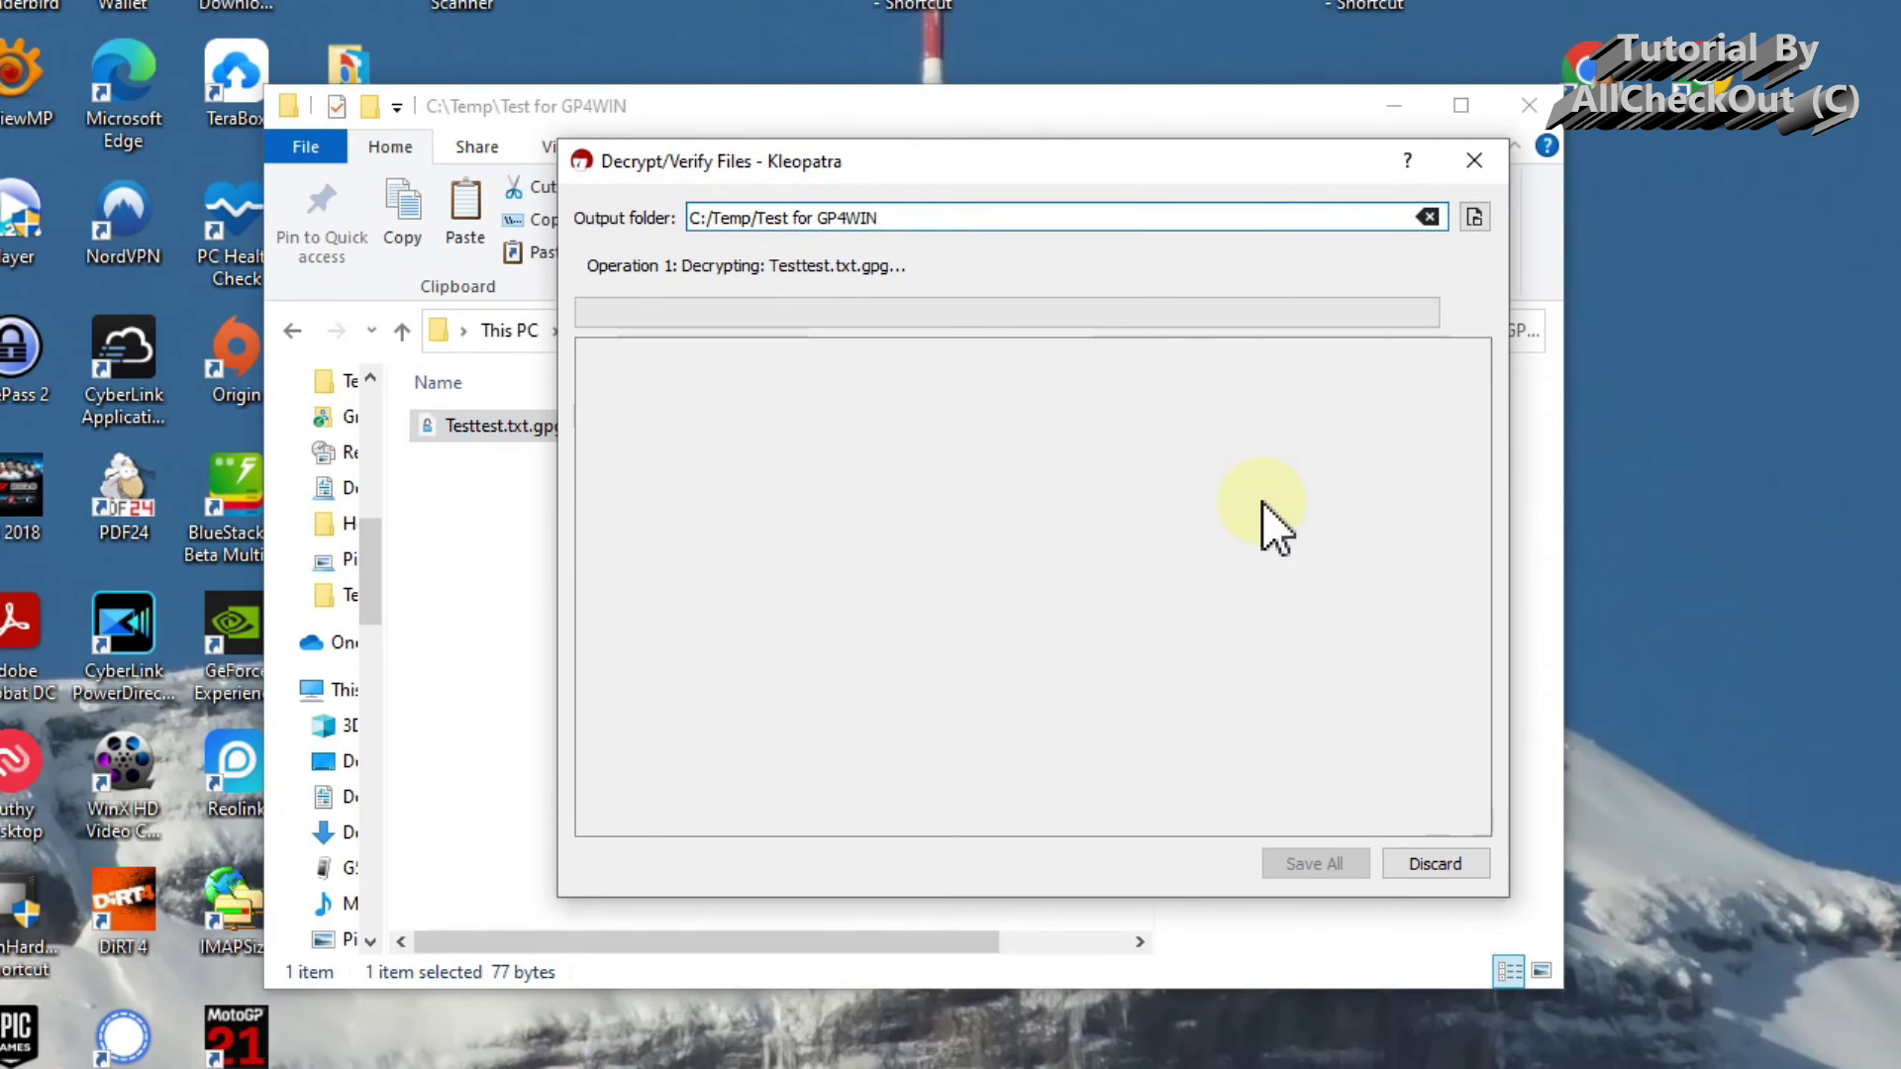
pyautogui.click(1224, 525)
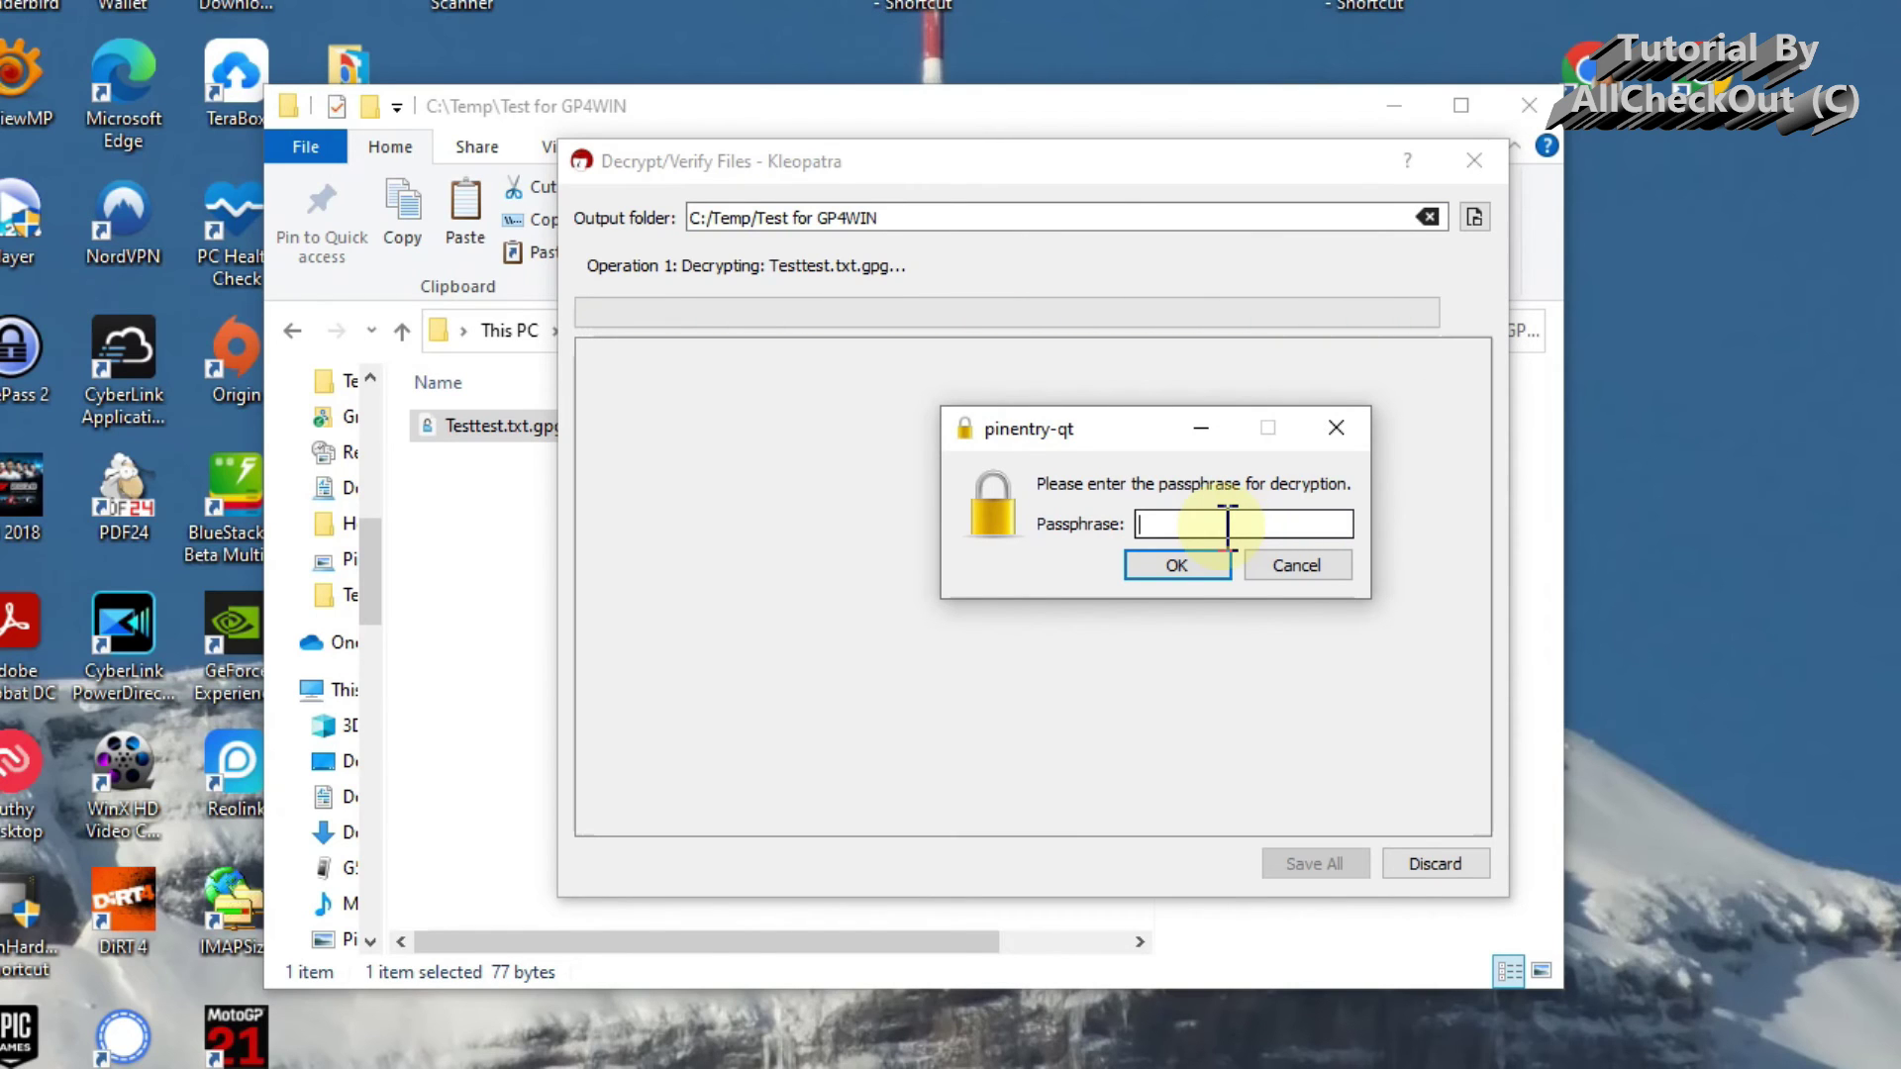
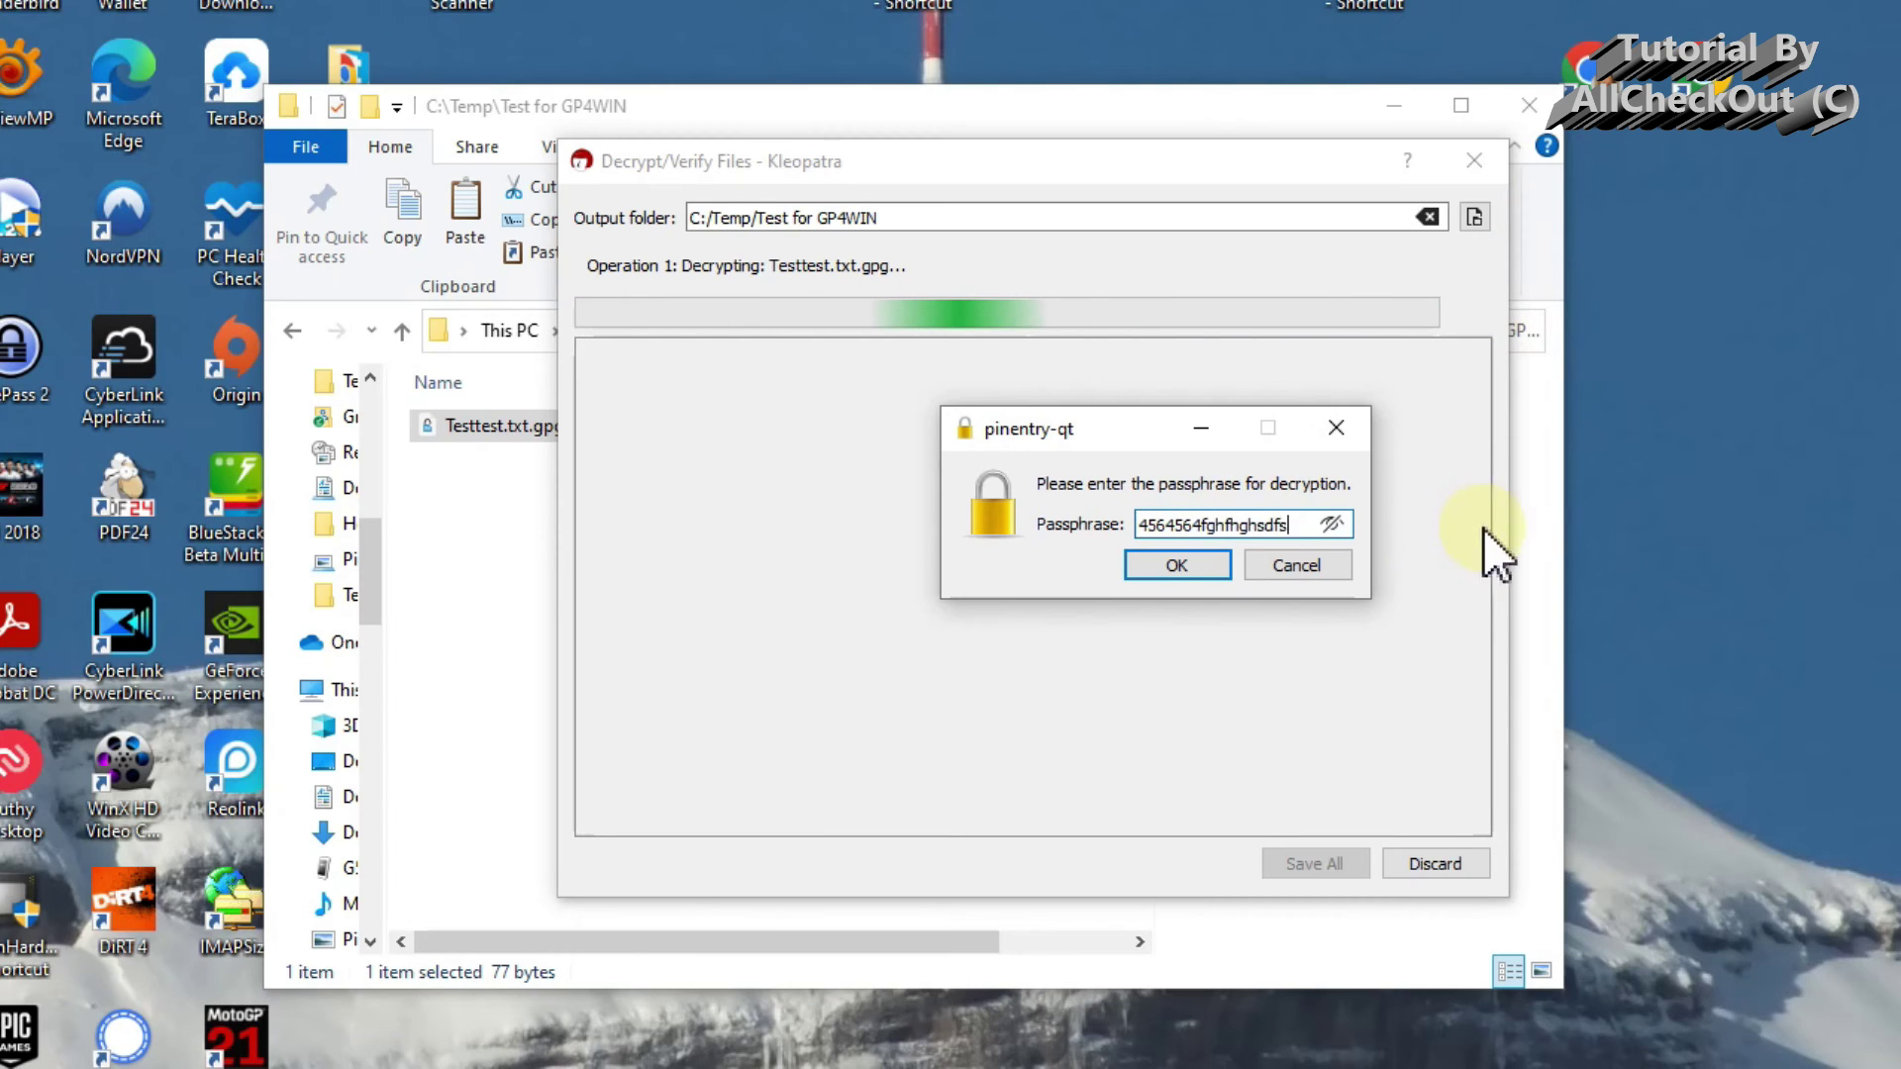
pyautogui.click(1174, 565)
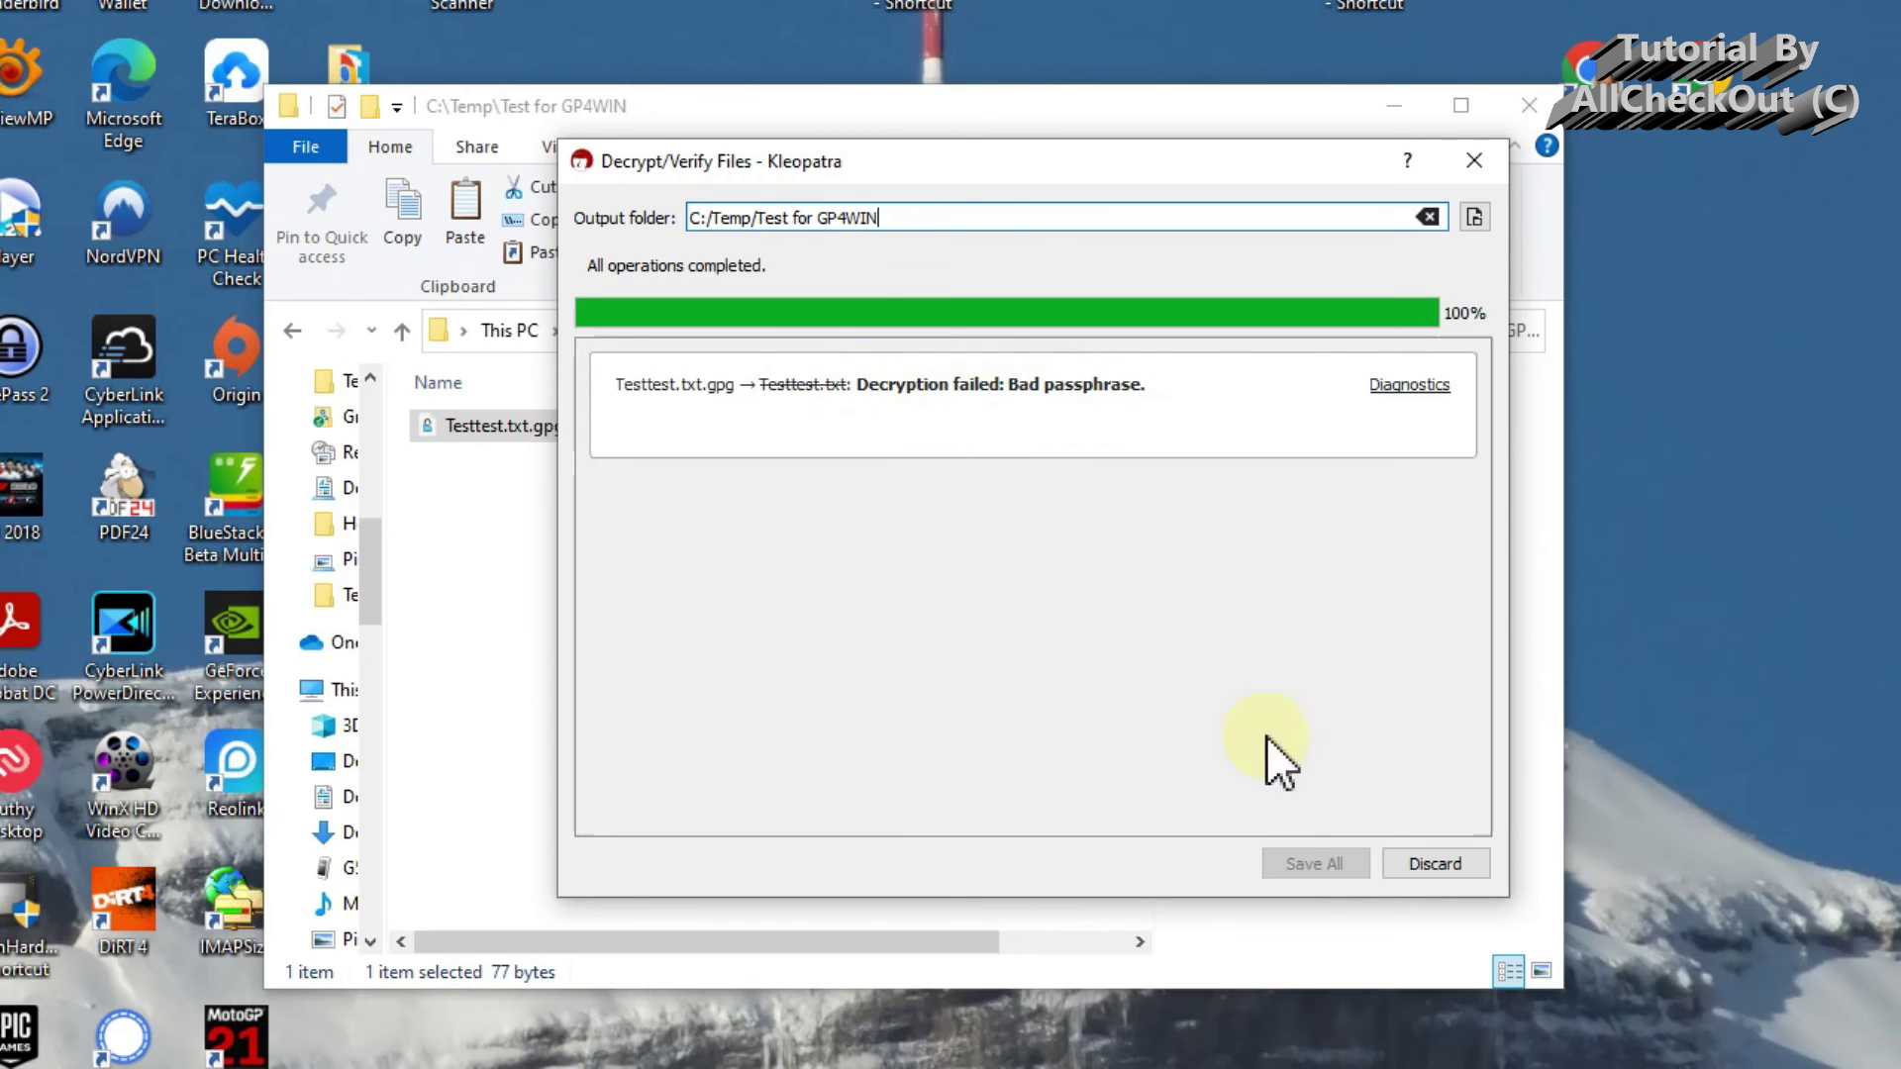
pyautogui.click(1438, 867)
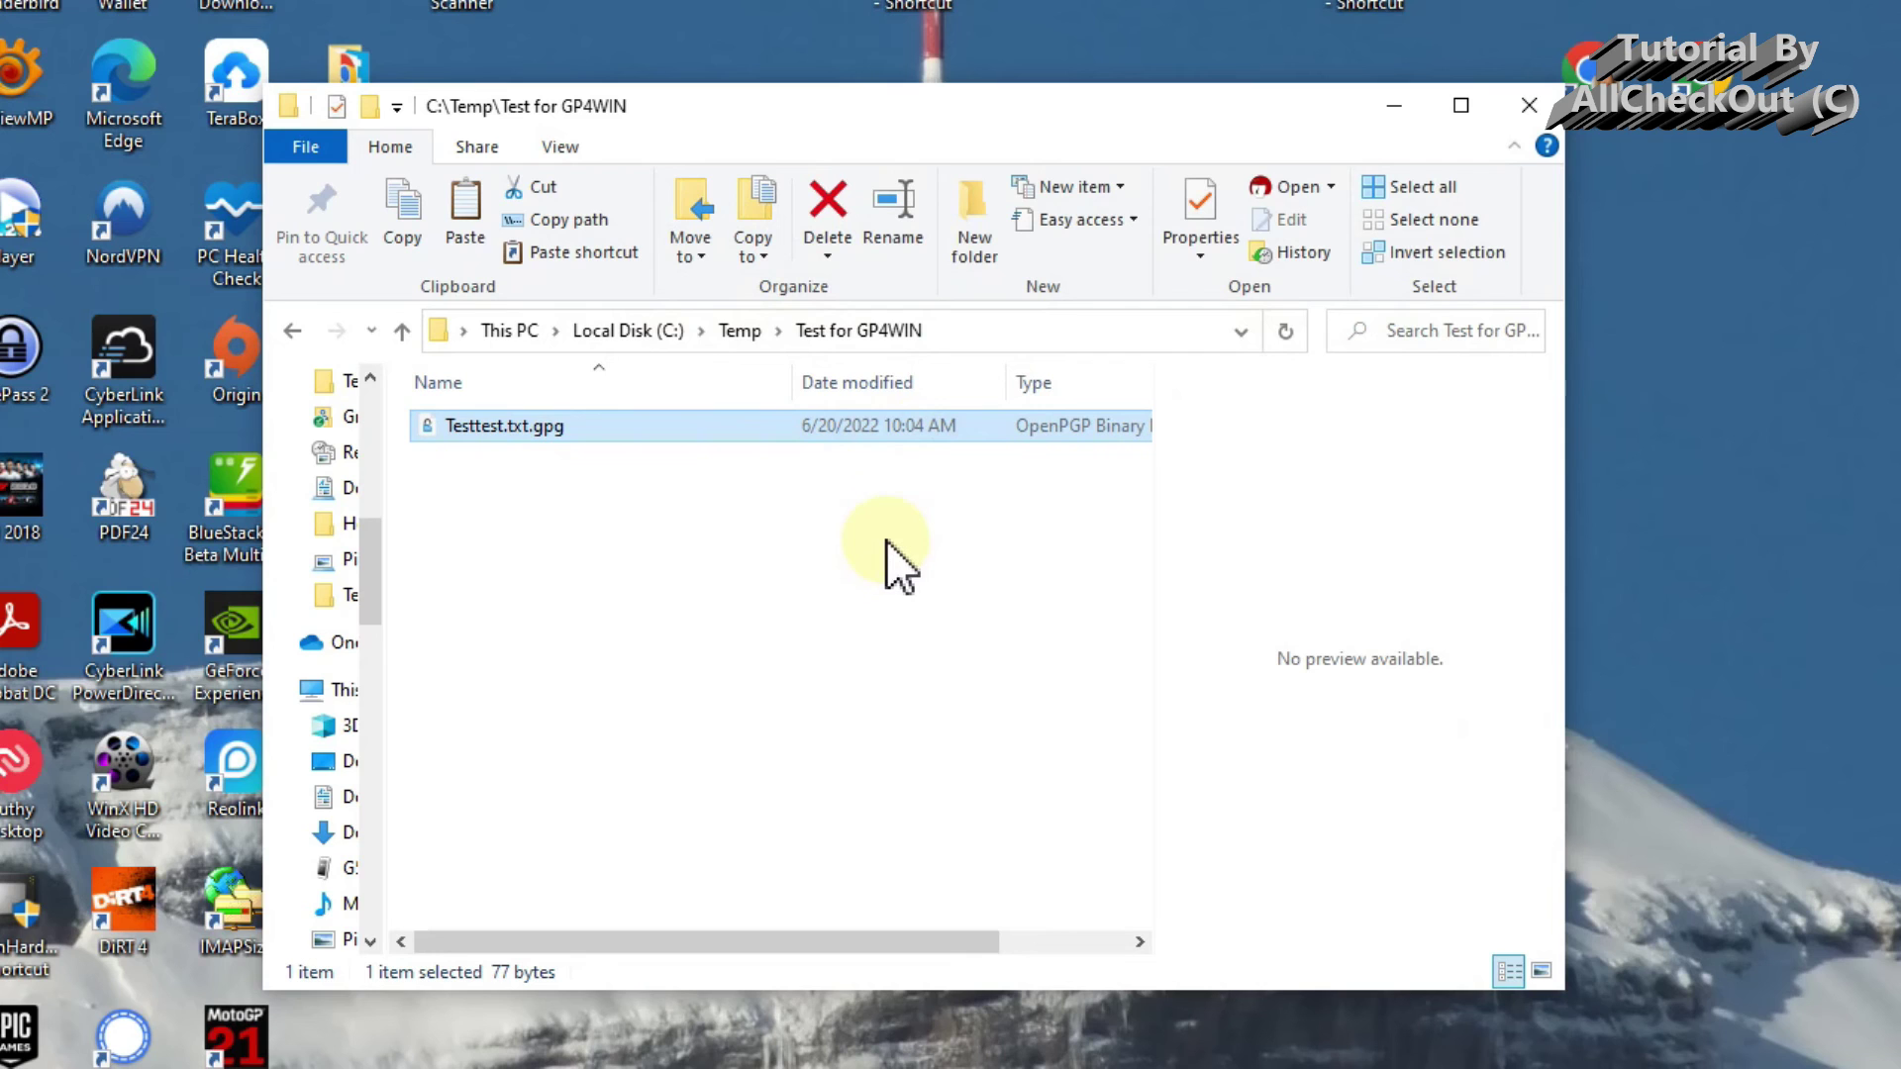
# Decrypt Testtest.txt.gpg with the correct passphrase and save the recovered Testtest.txt with Save All.
pyautogui.rightClick(663, 436)
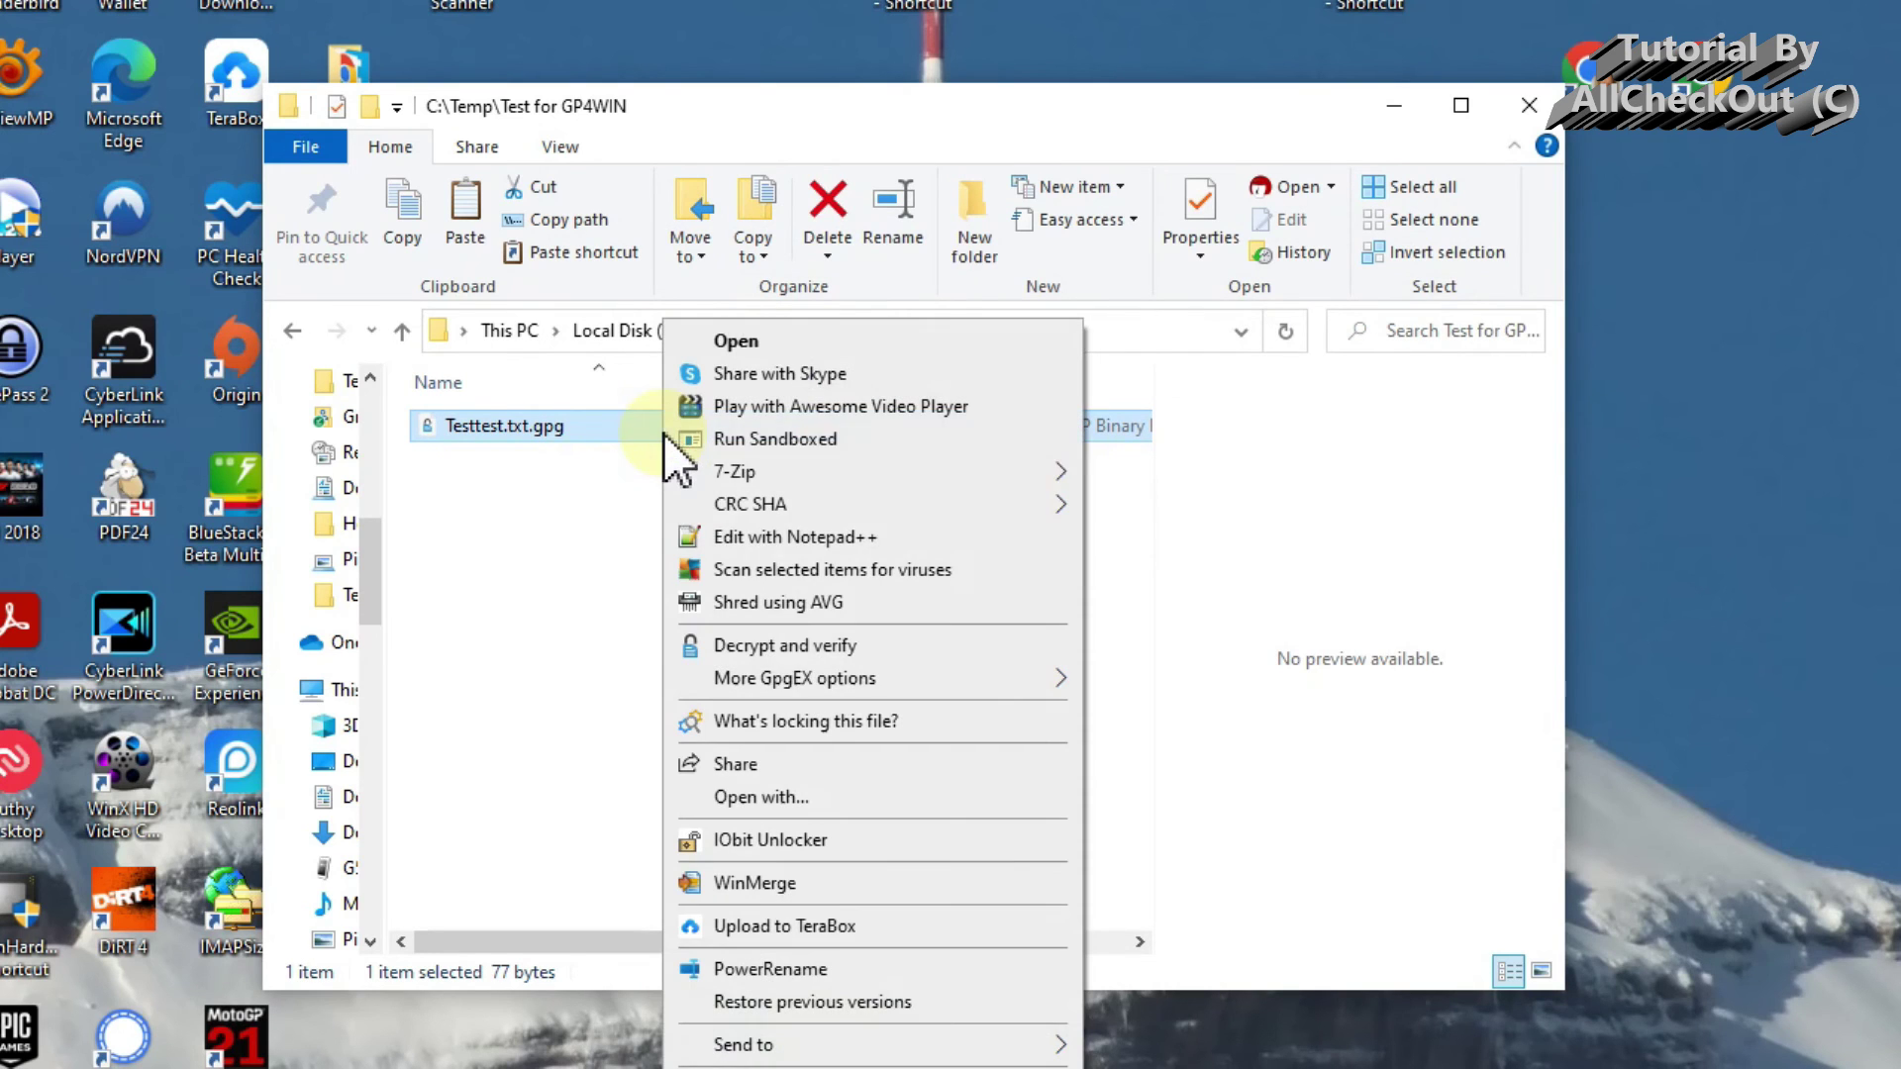
pyautogui.click(786, 646)
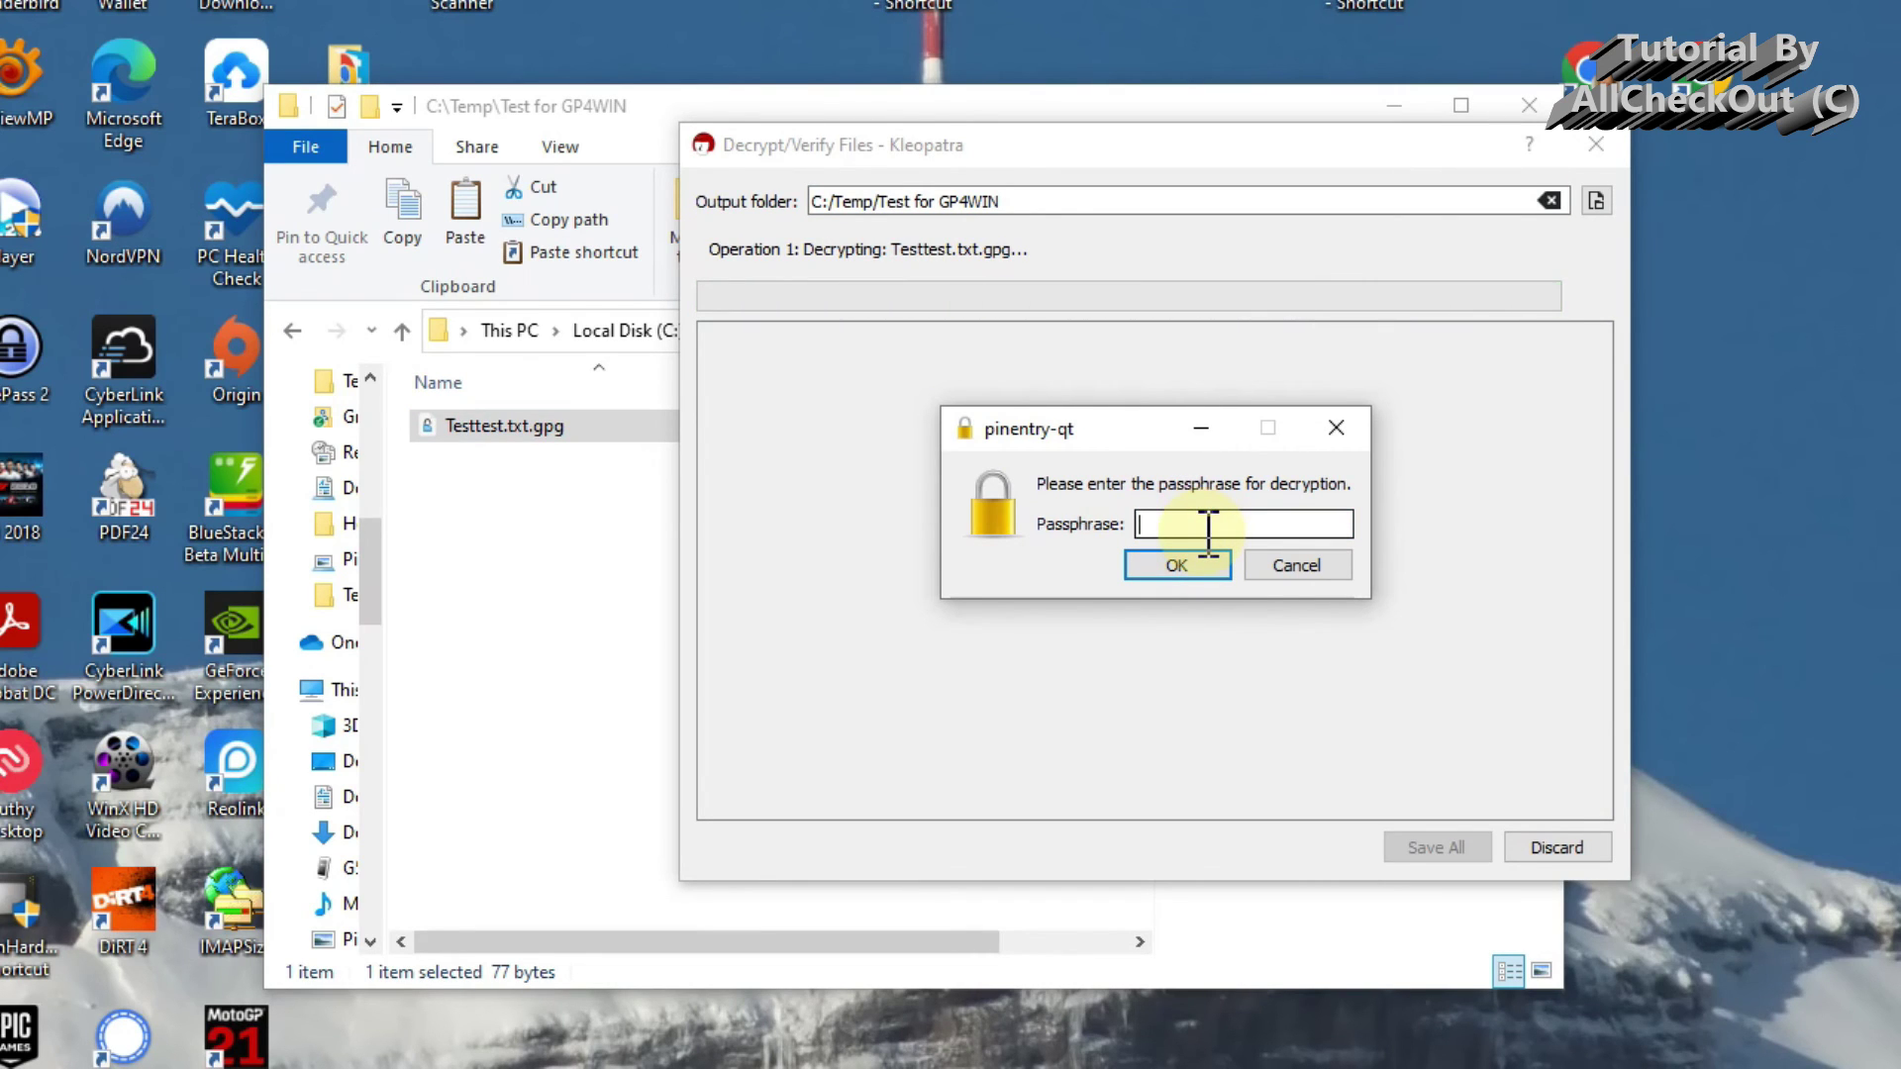
pyautogui.write('••••')
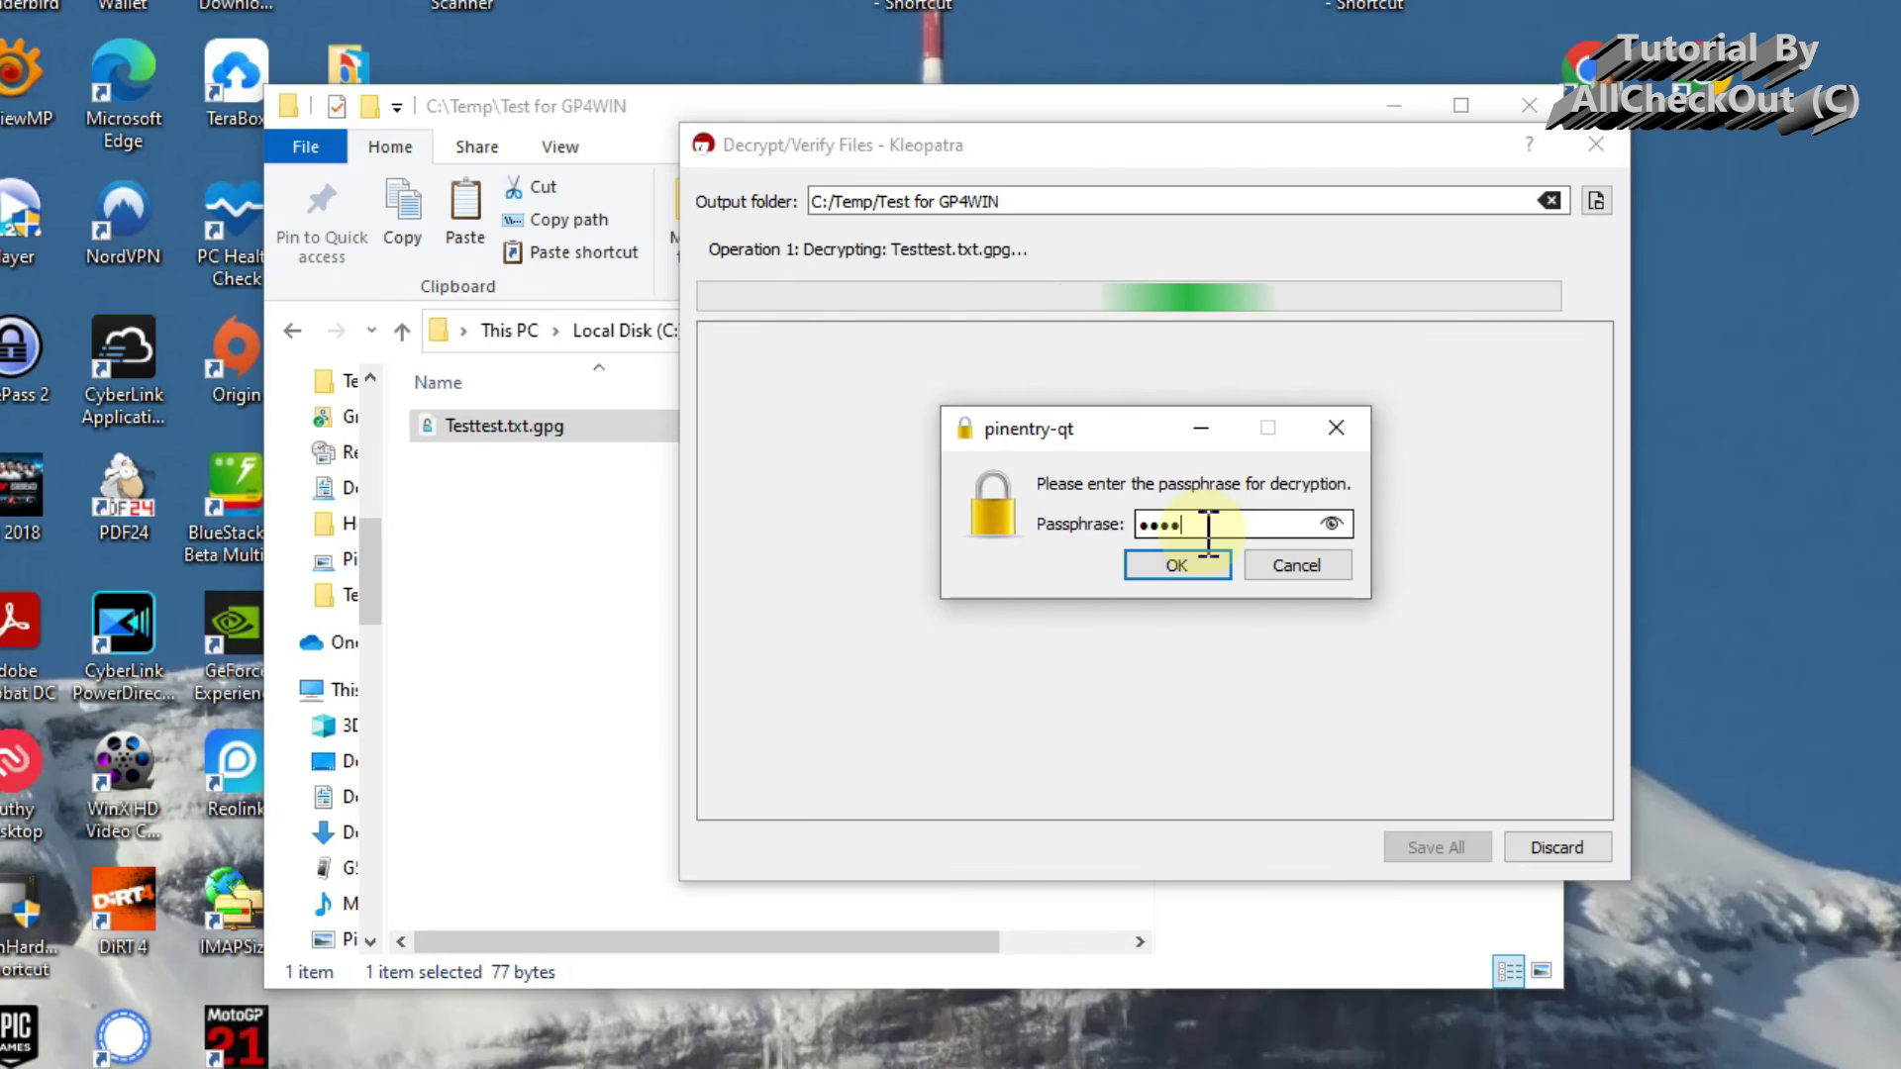
pyautogui.click(1332, 523)
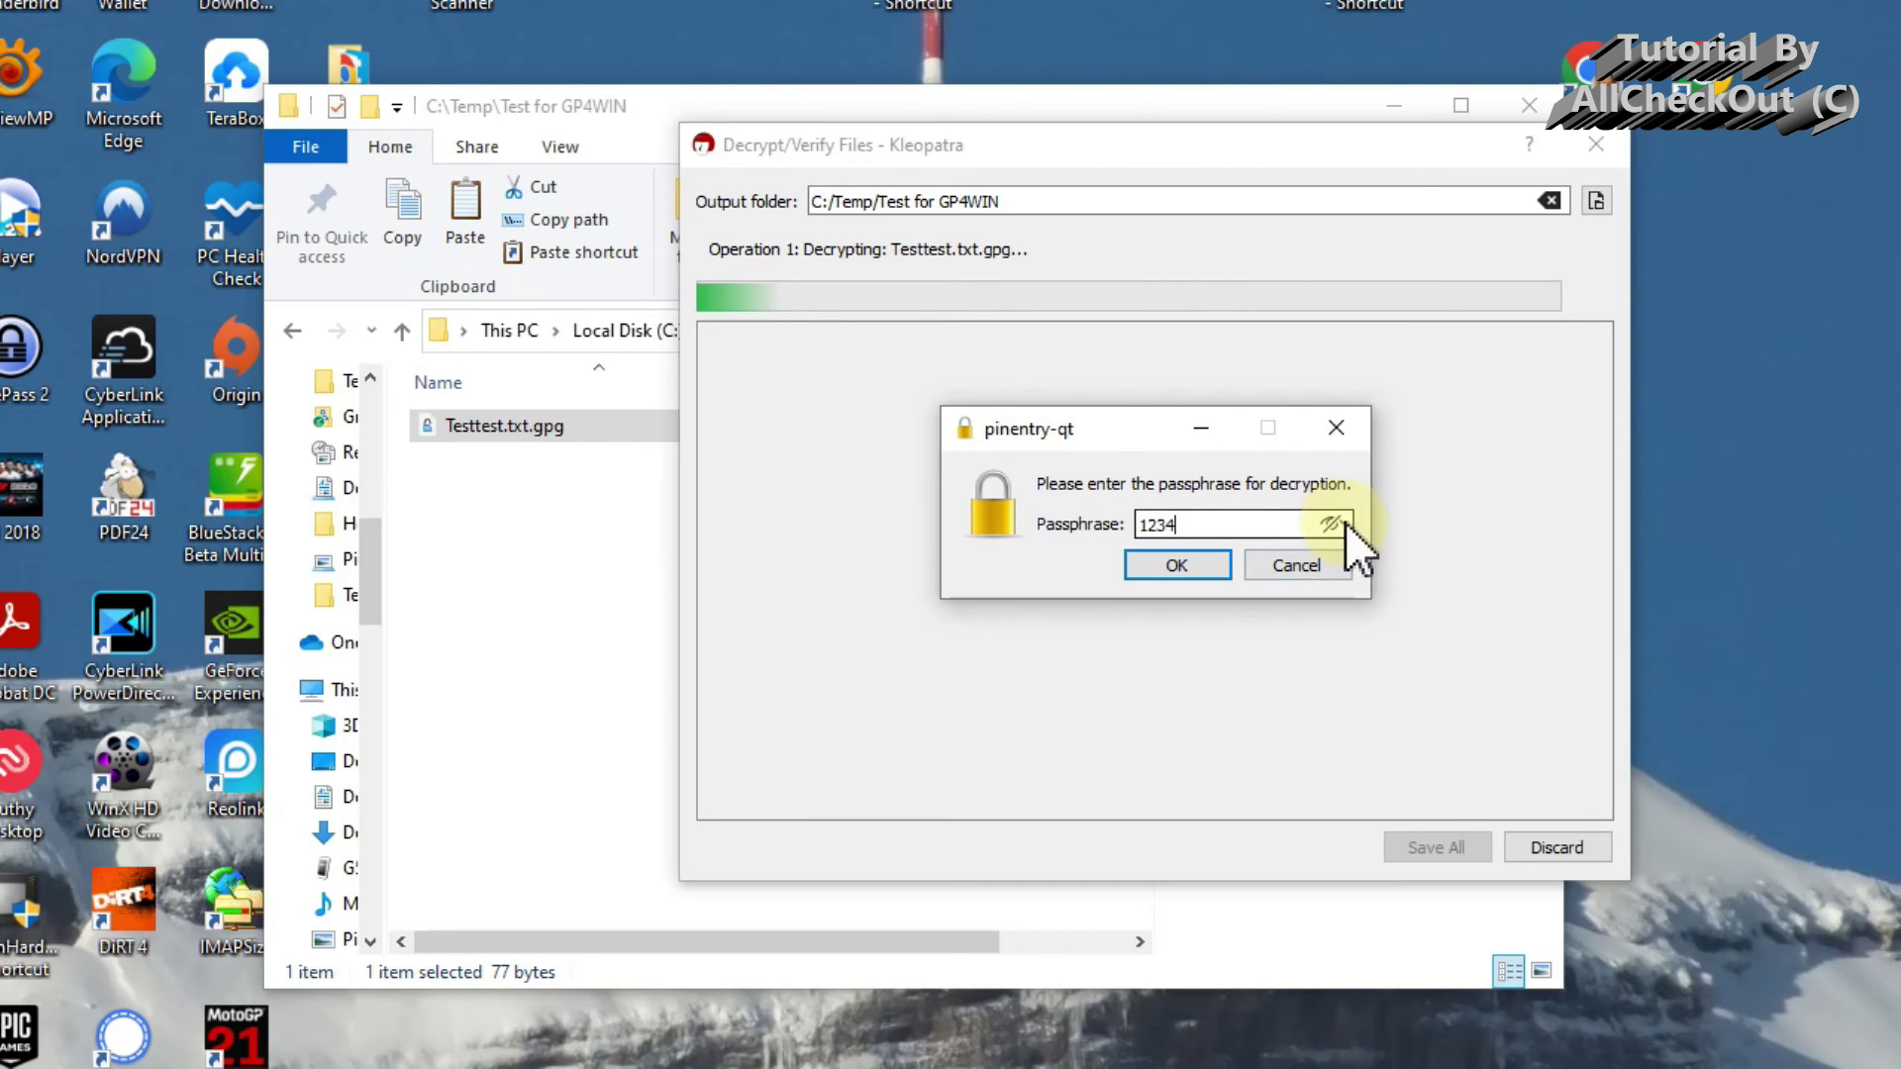
pyautogui.click(1172, 571)
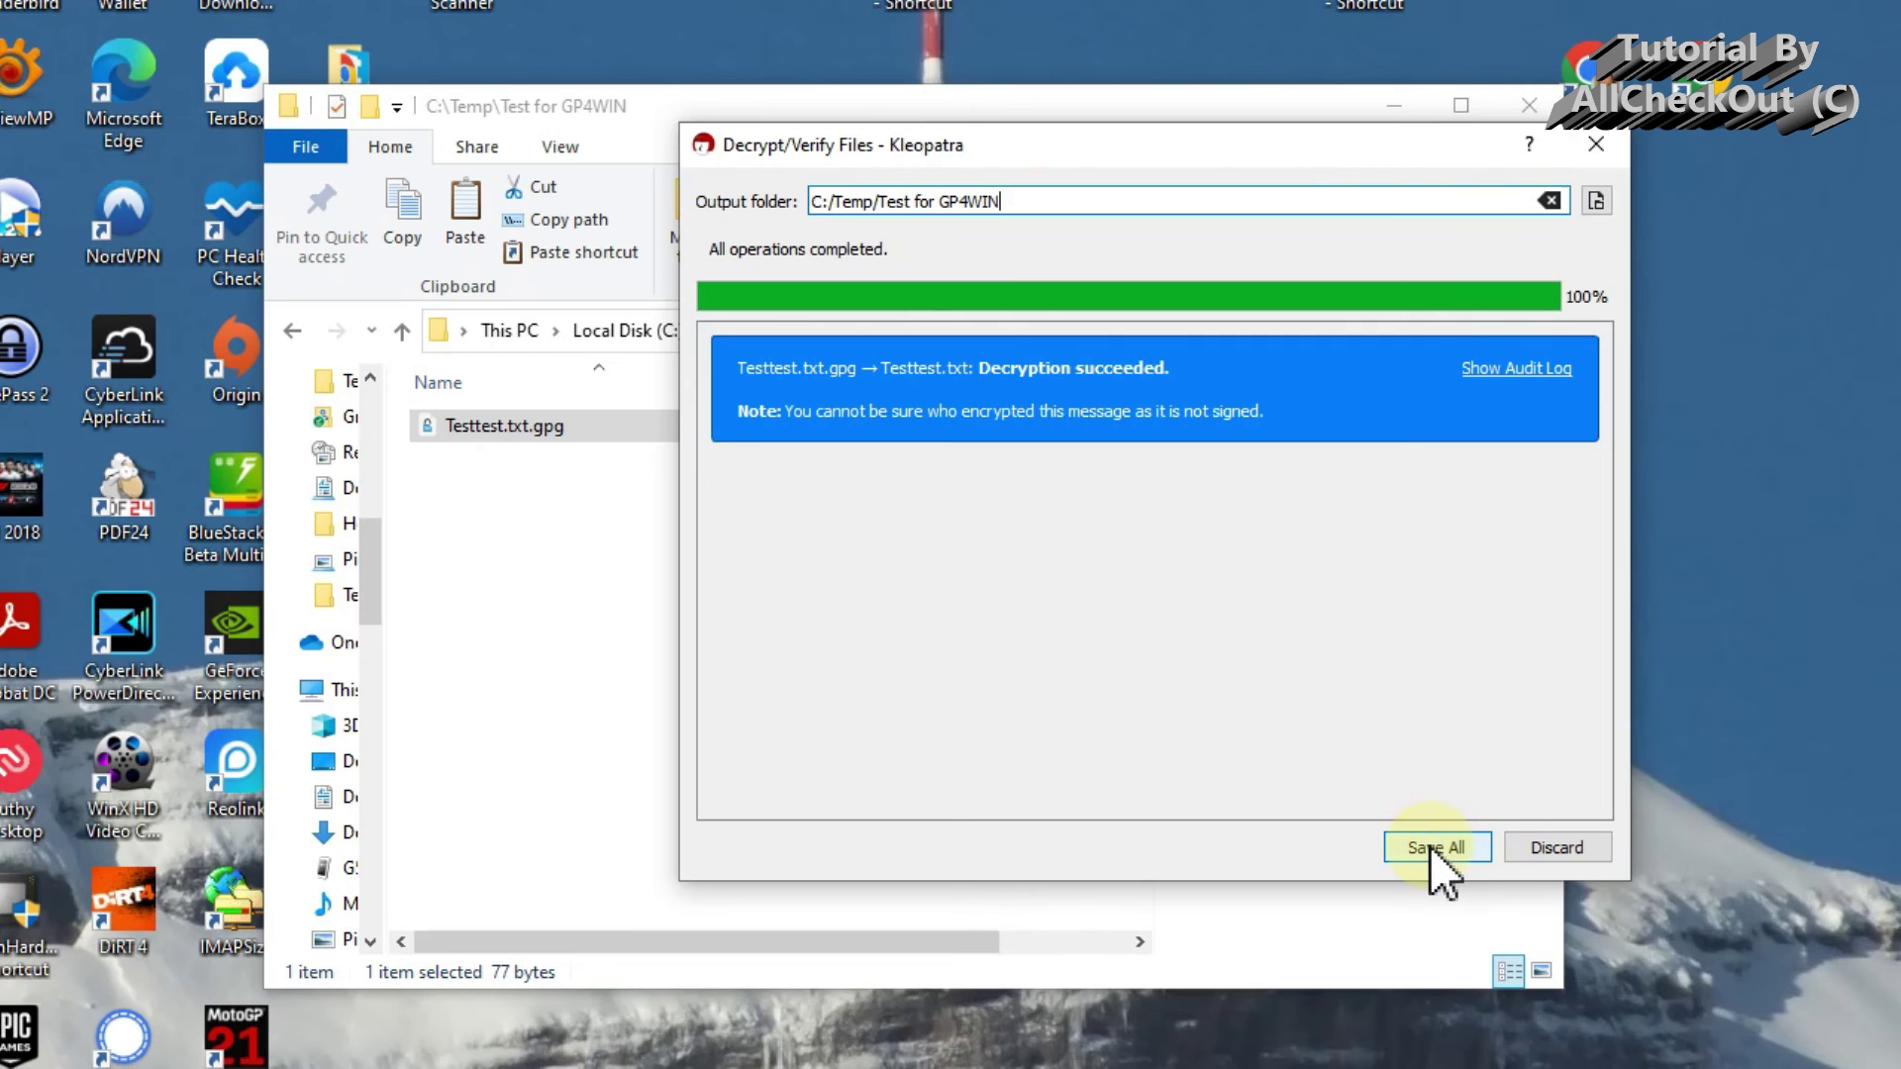
pyautogui.click(1436, 848)
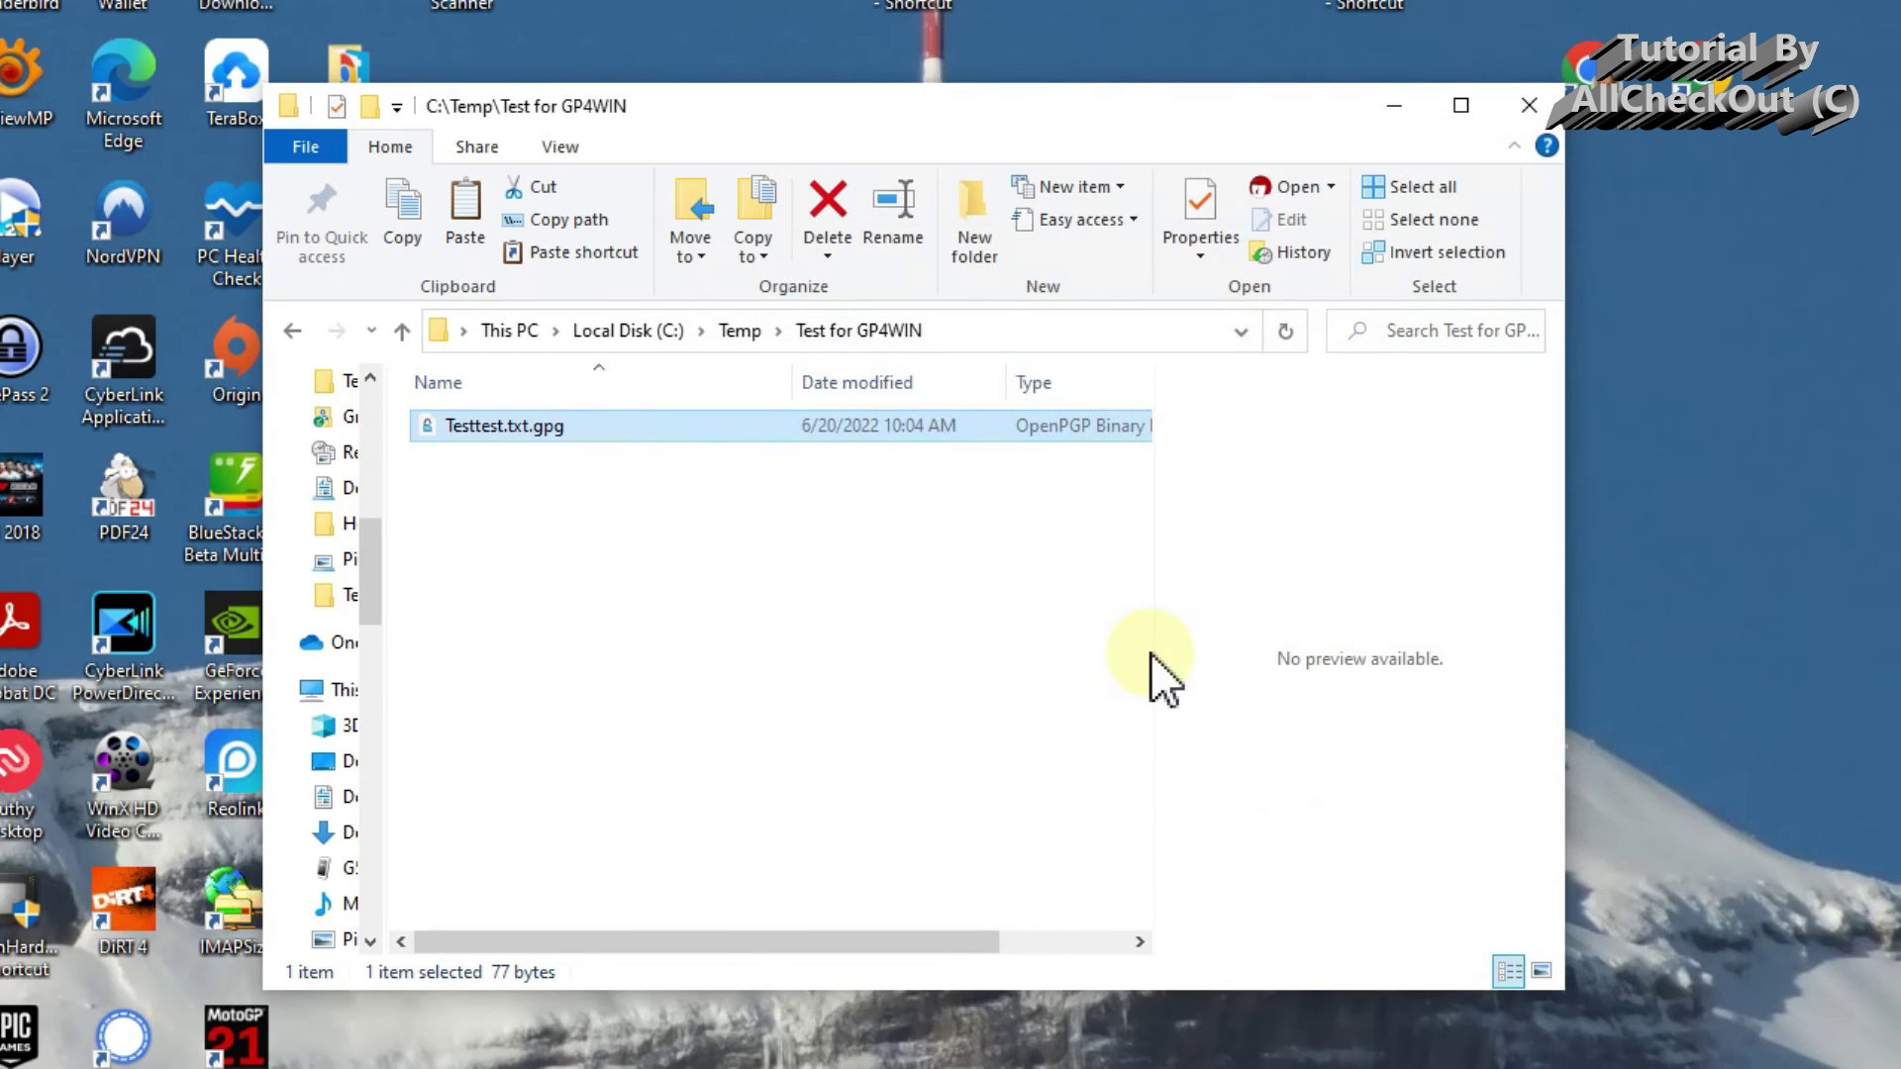
# Open the recovered Testtest.txt in Notepad showing 'Test Test' and move the window aside.
pyautogui.doubleClick(501, 425)
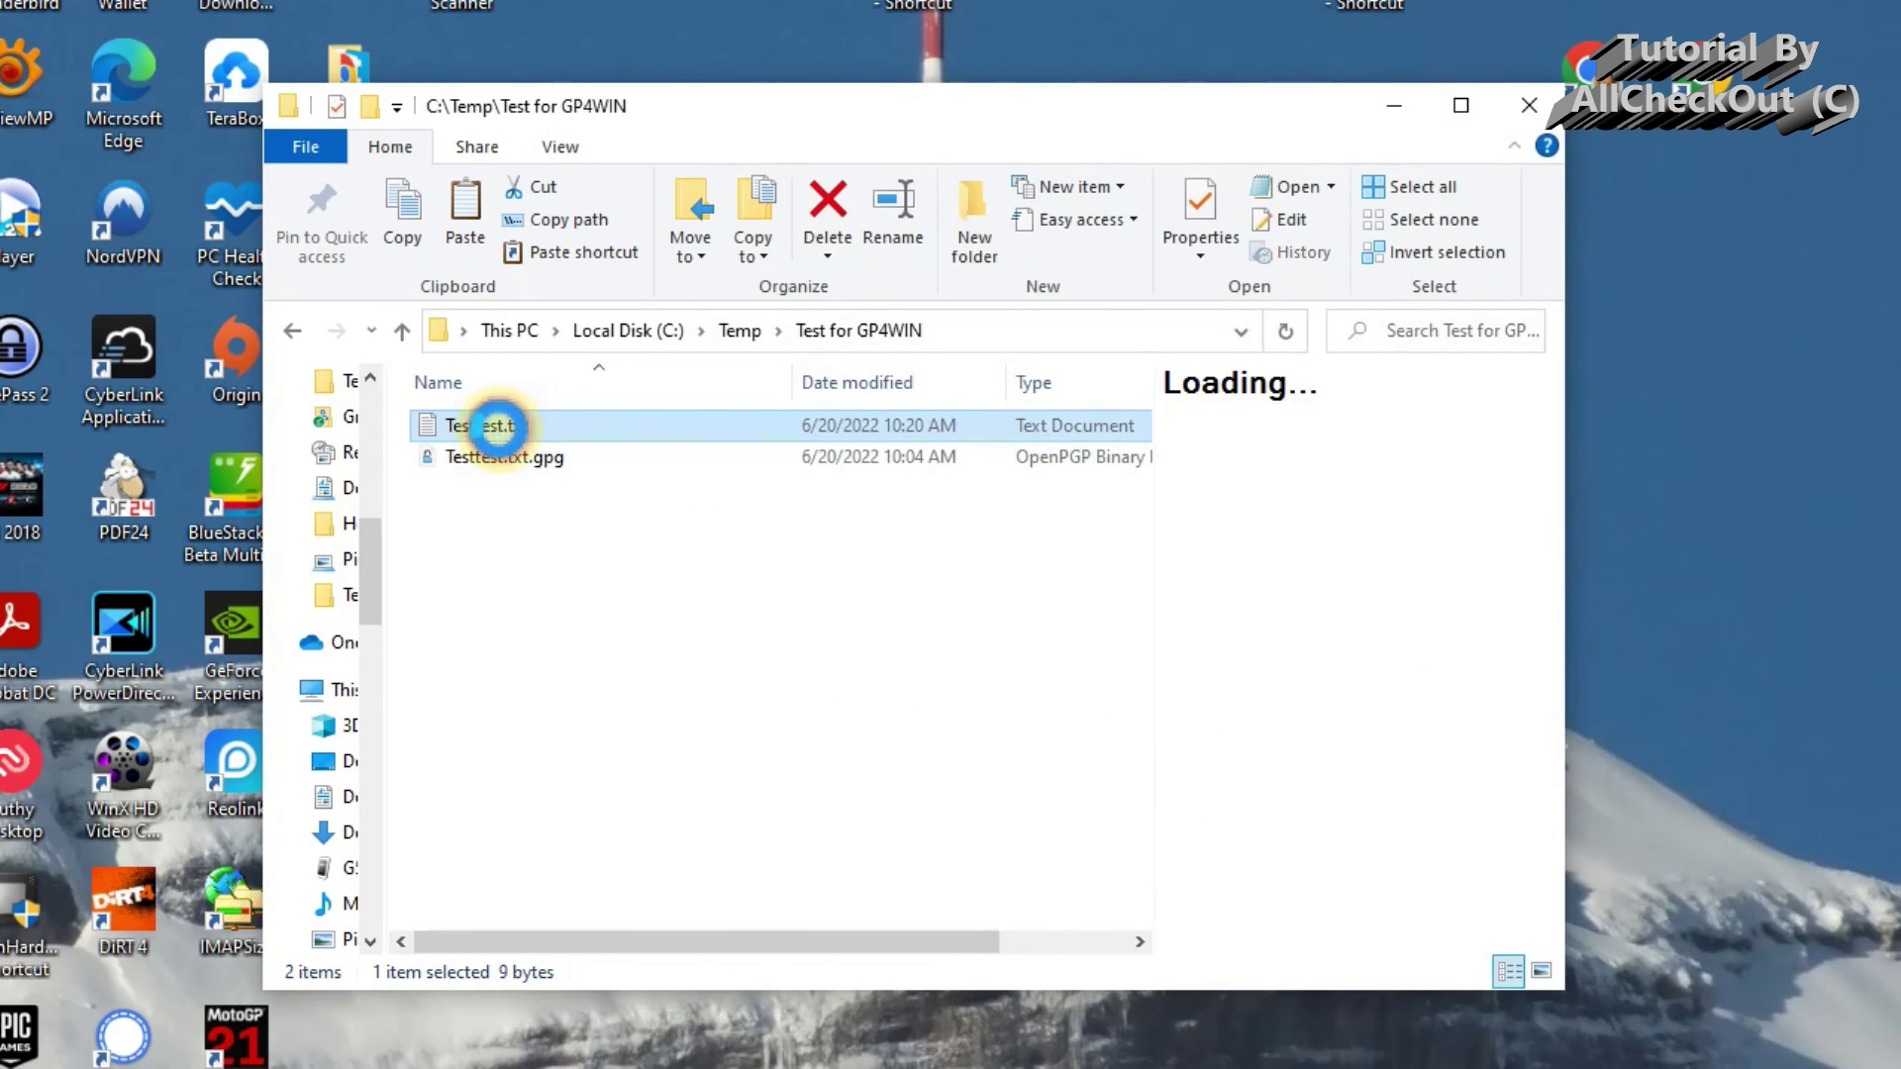
pyautogui.moveTo(648, 169); pyautogui.dragTo(843, 283)
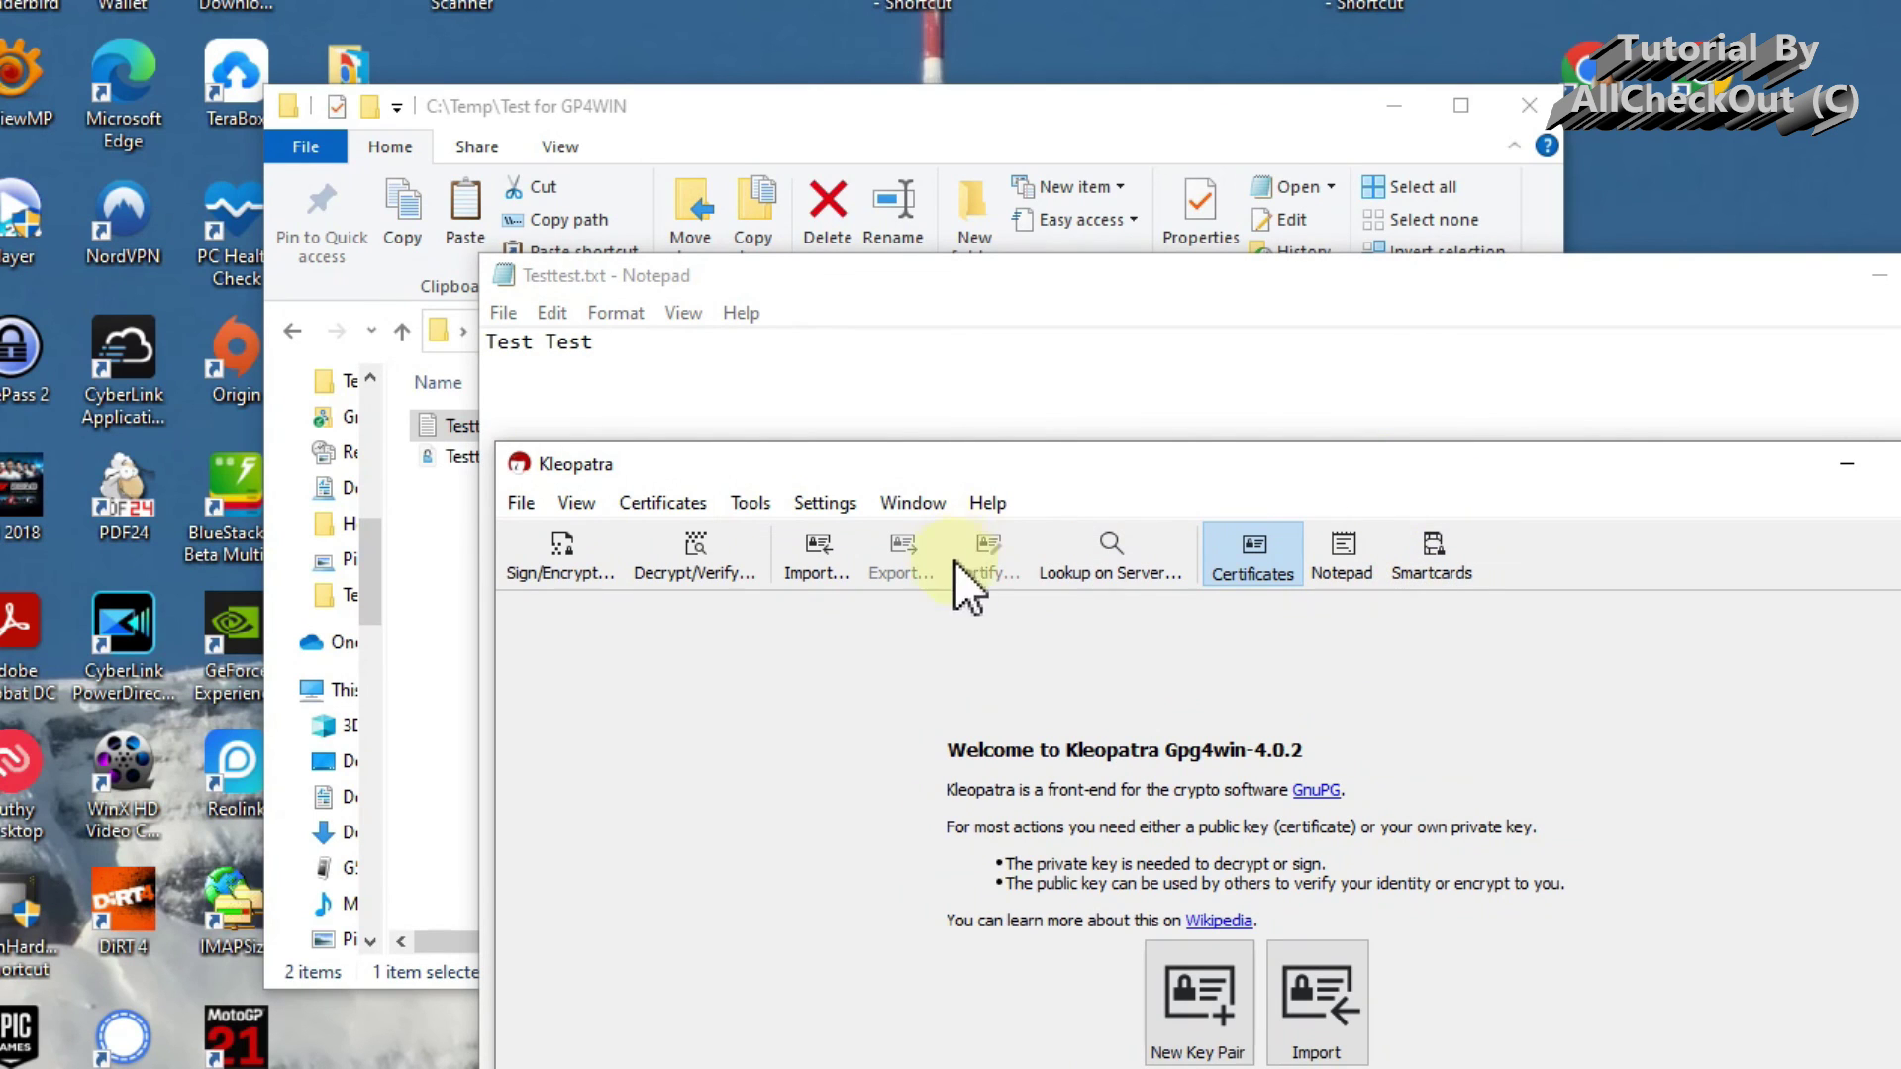
pyautogui.moveTo(721, 470); pyautogui.dragTo(814, 483)
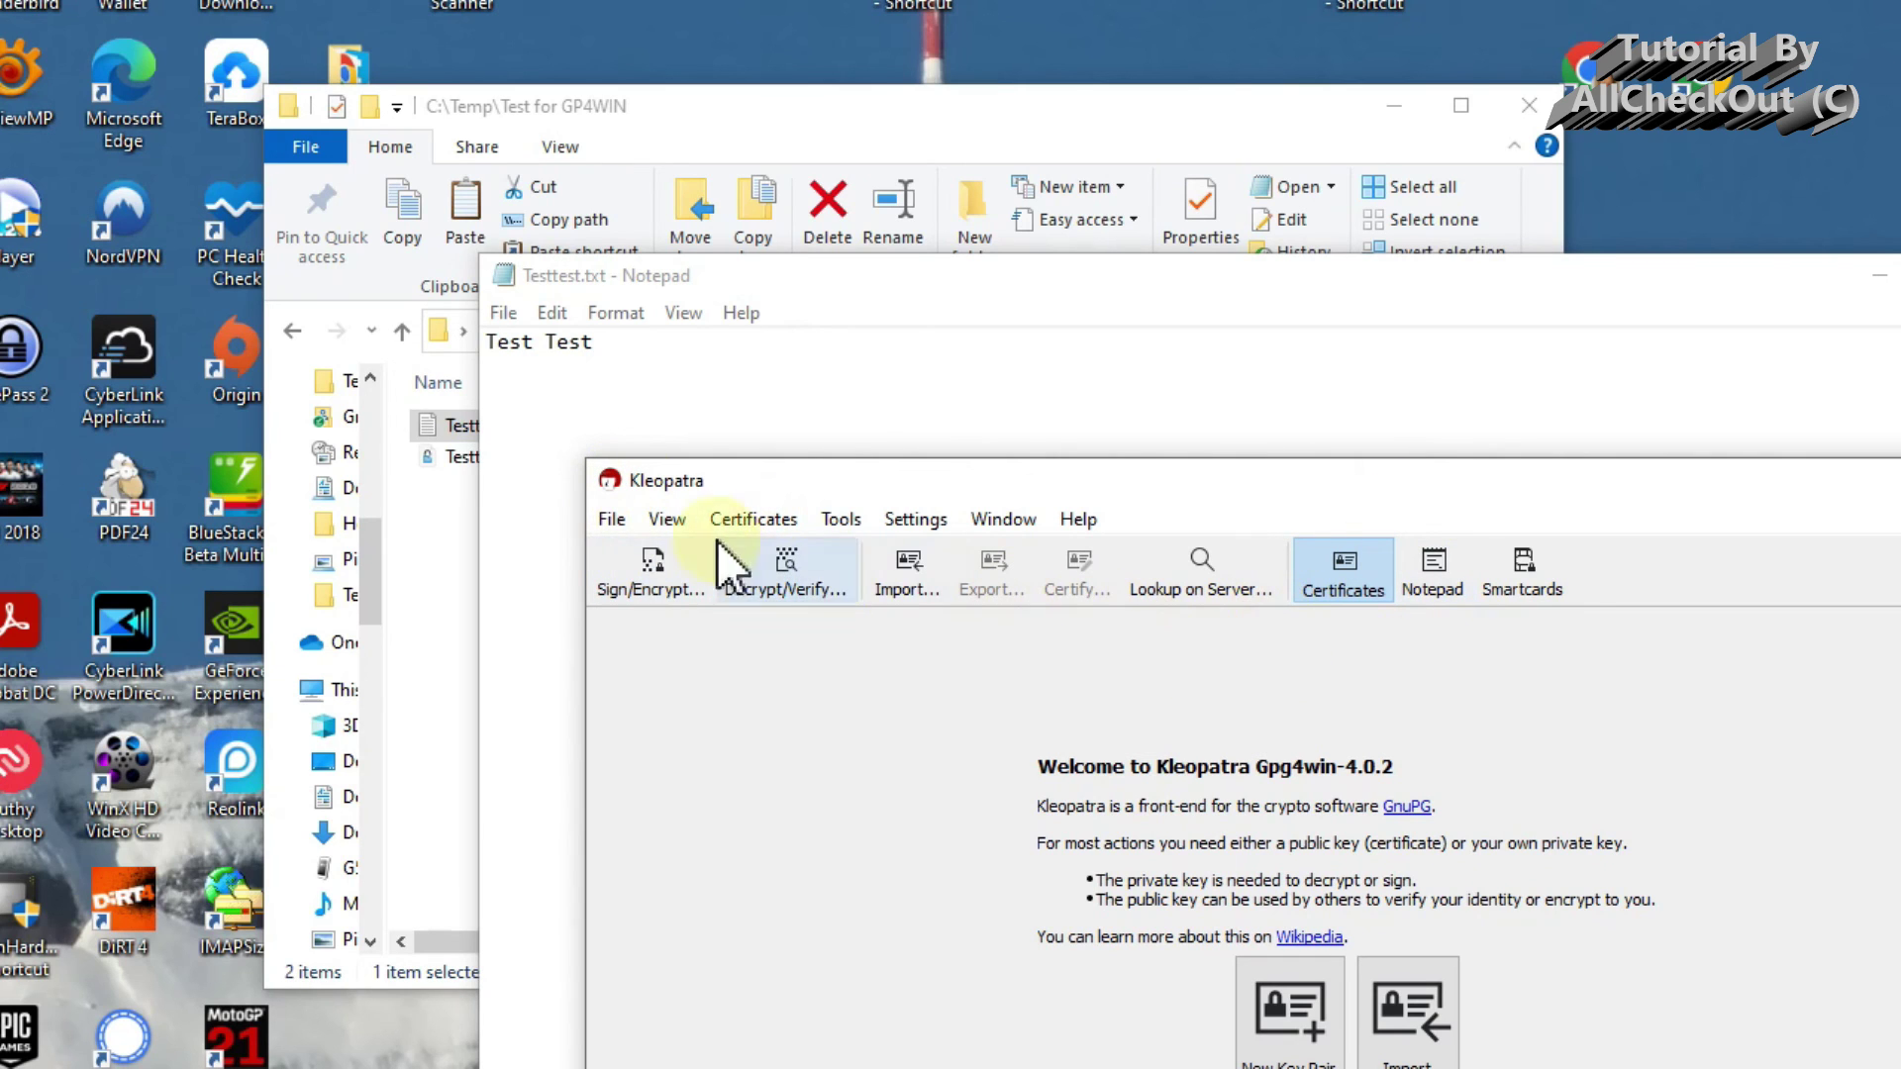
pyautogui.click(611, 522)
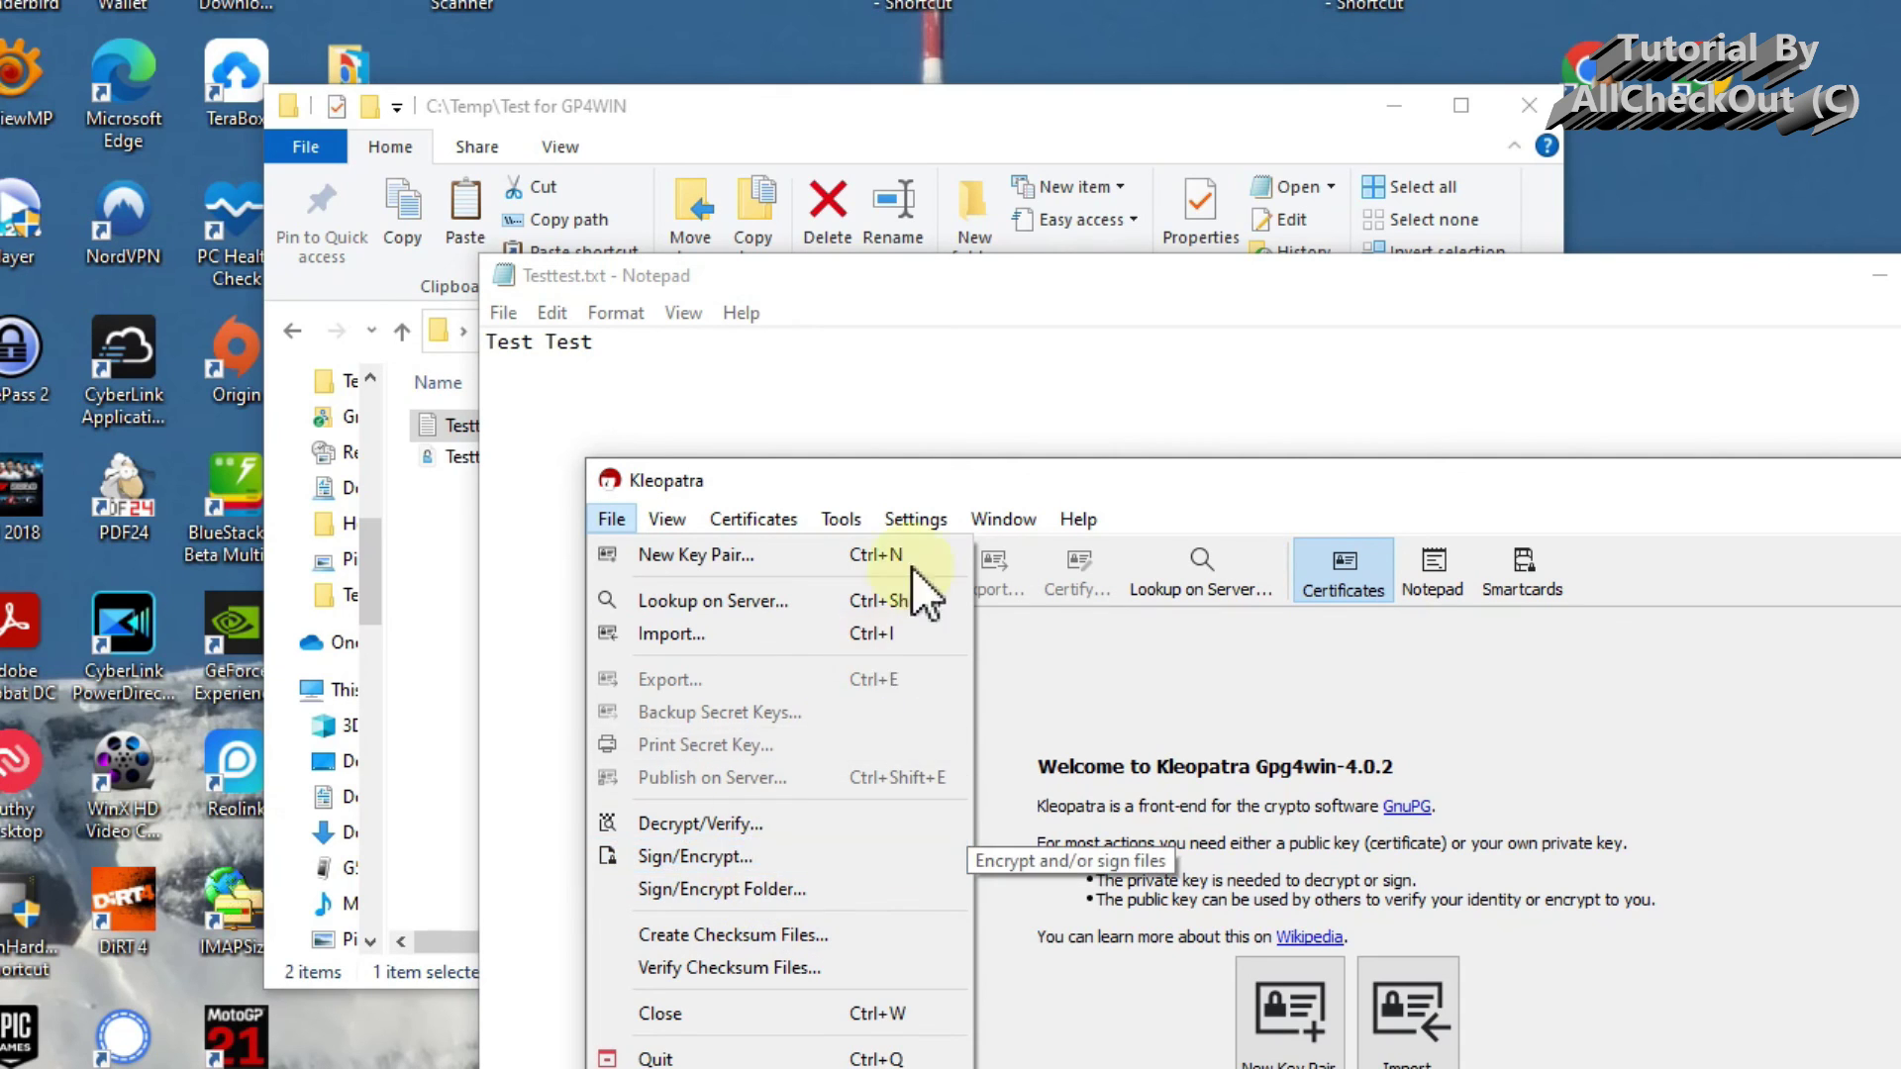
pyautogui.click(993, 453)
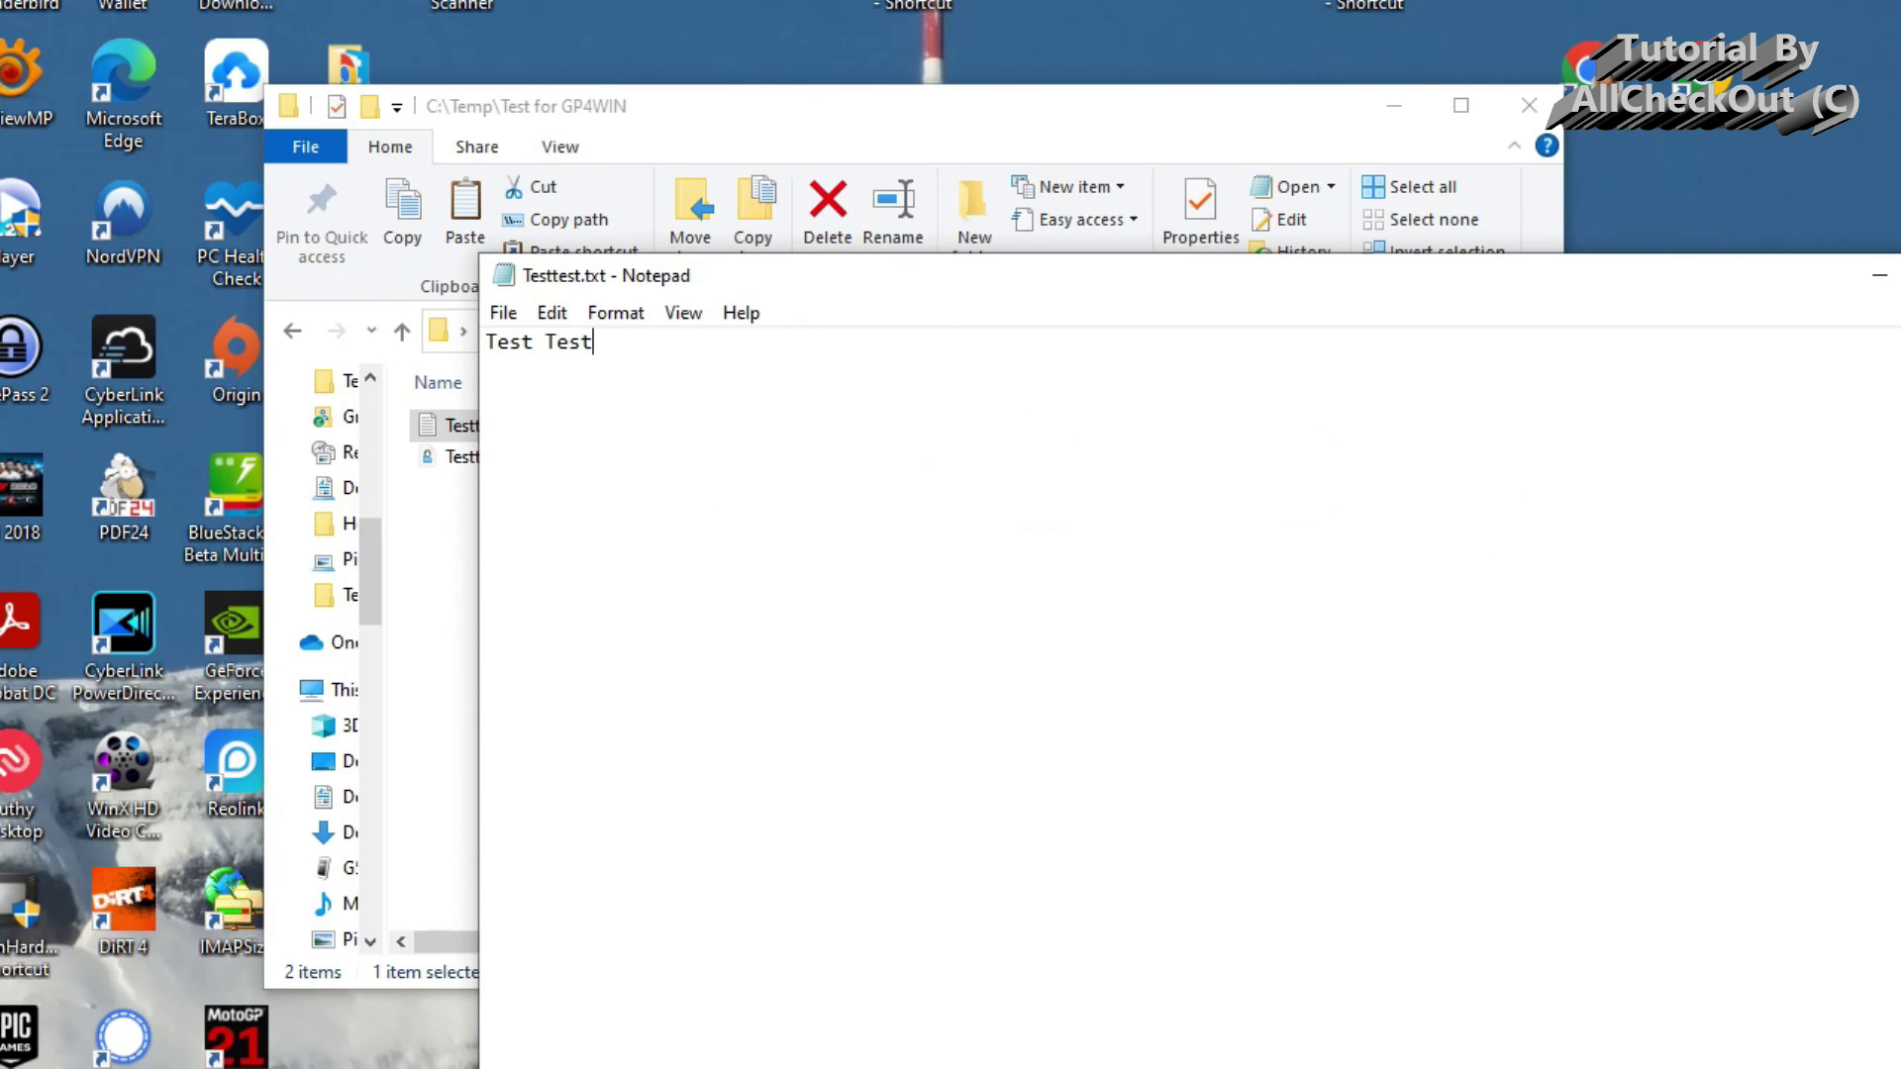
# Switch from Chrome's Gpg4win page to the Test for GP4WIN folder window.
pyautogui.hotkey('alt', 'Tab')
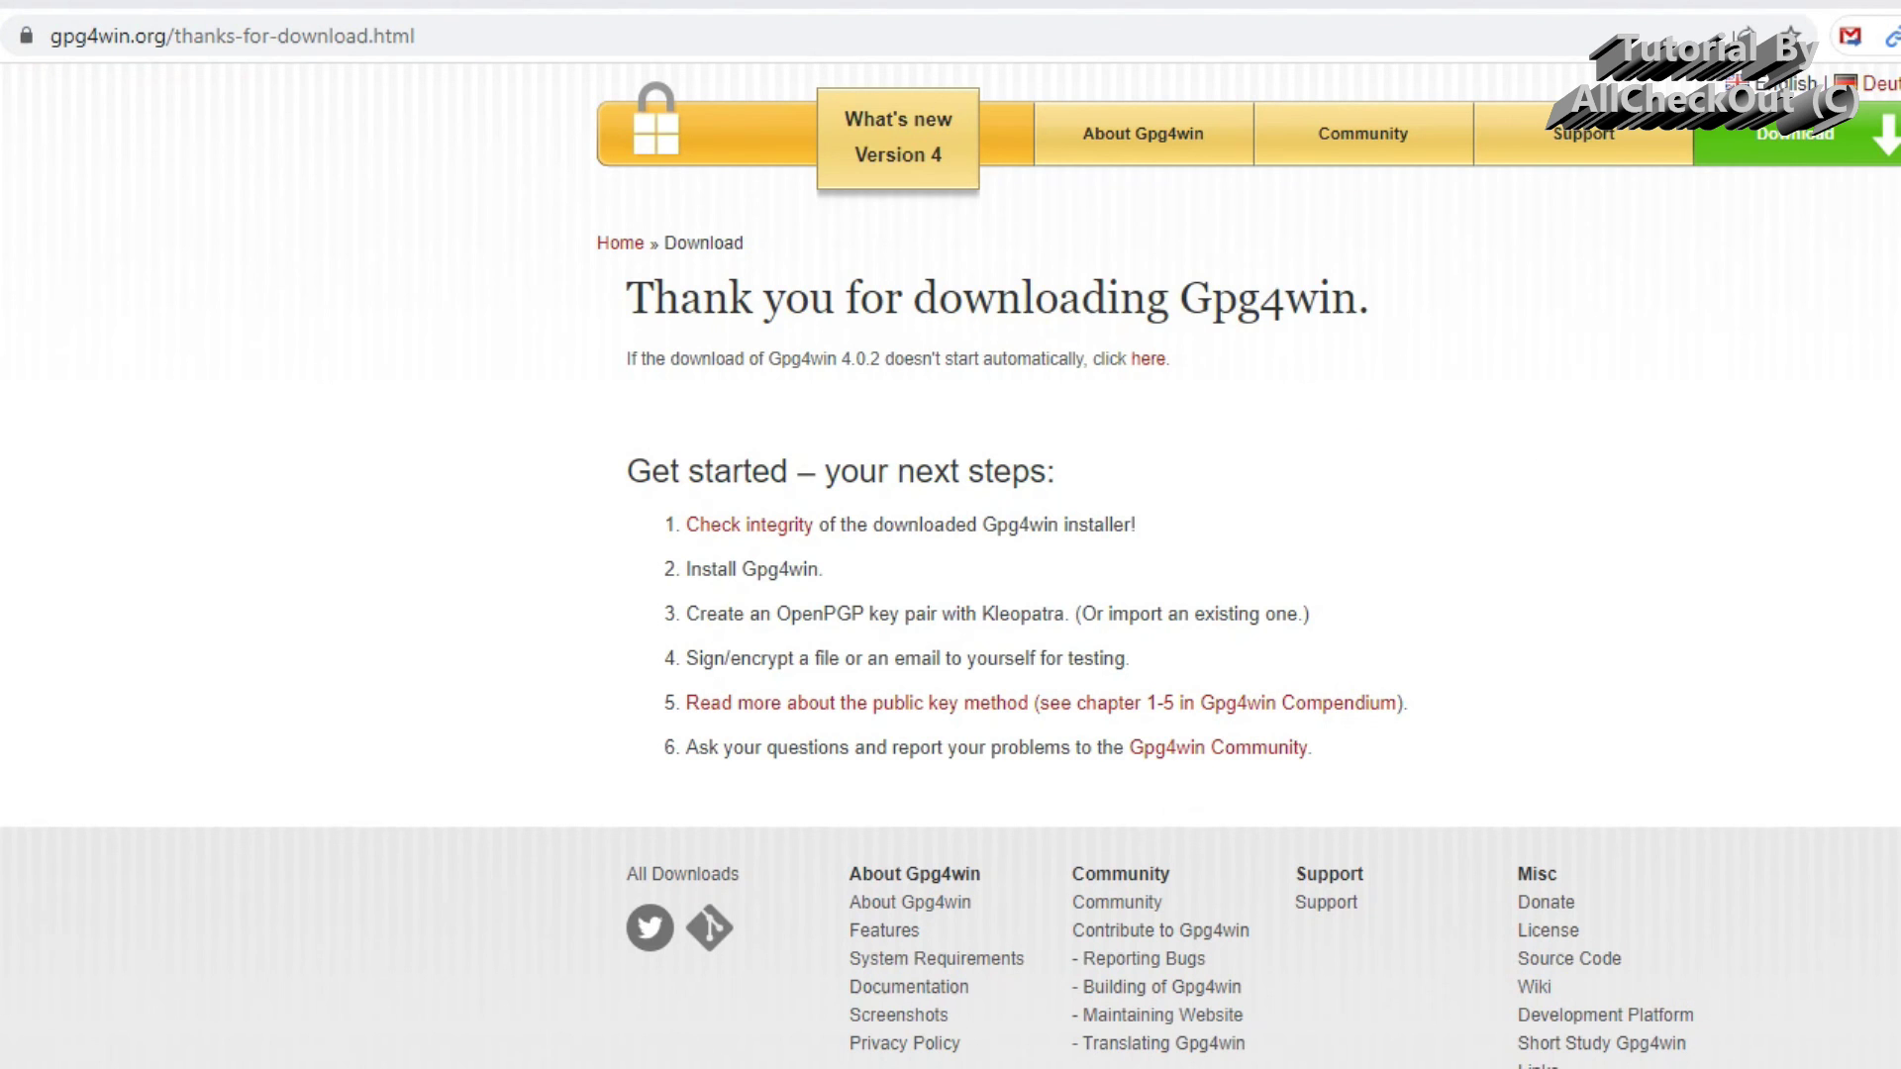
pyautogui.hotkey('alt', 'Tab')
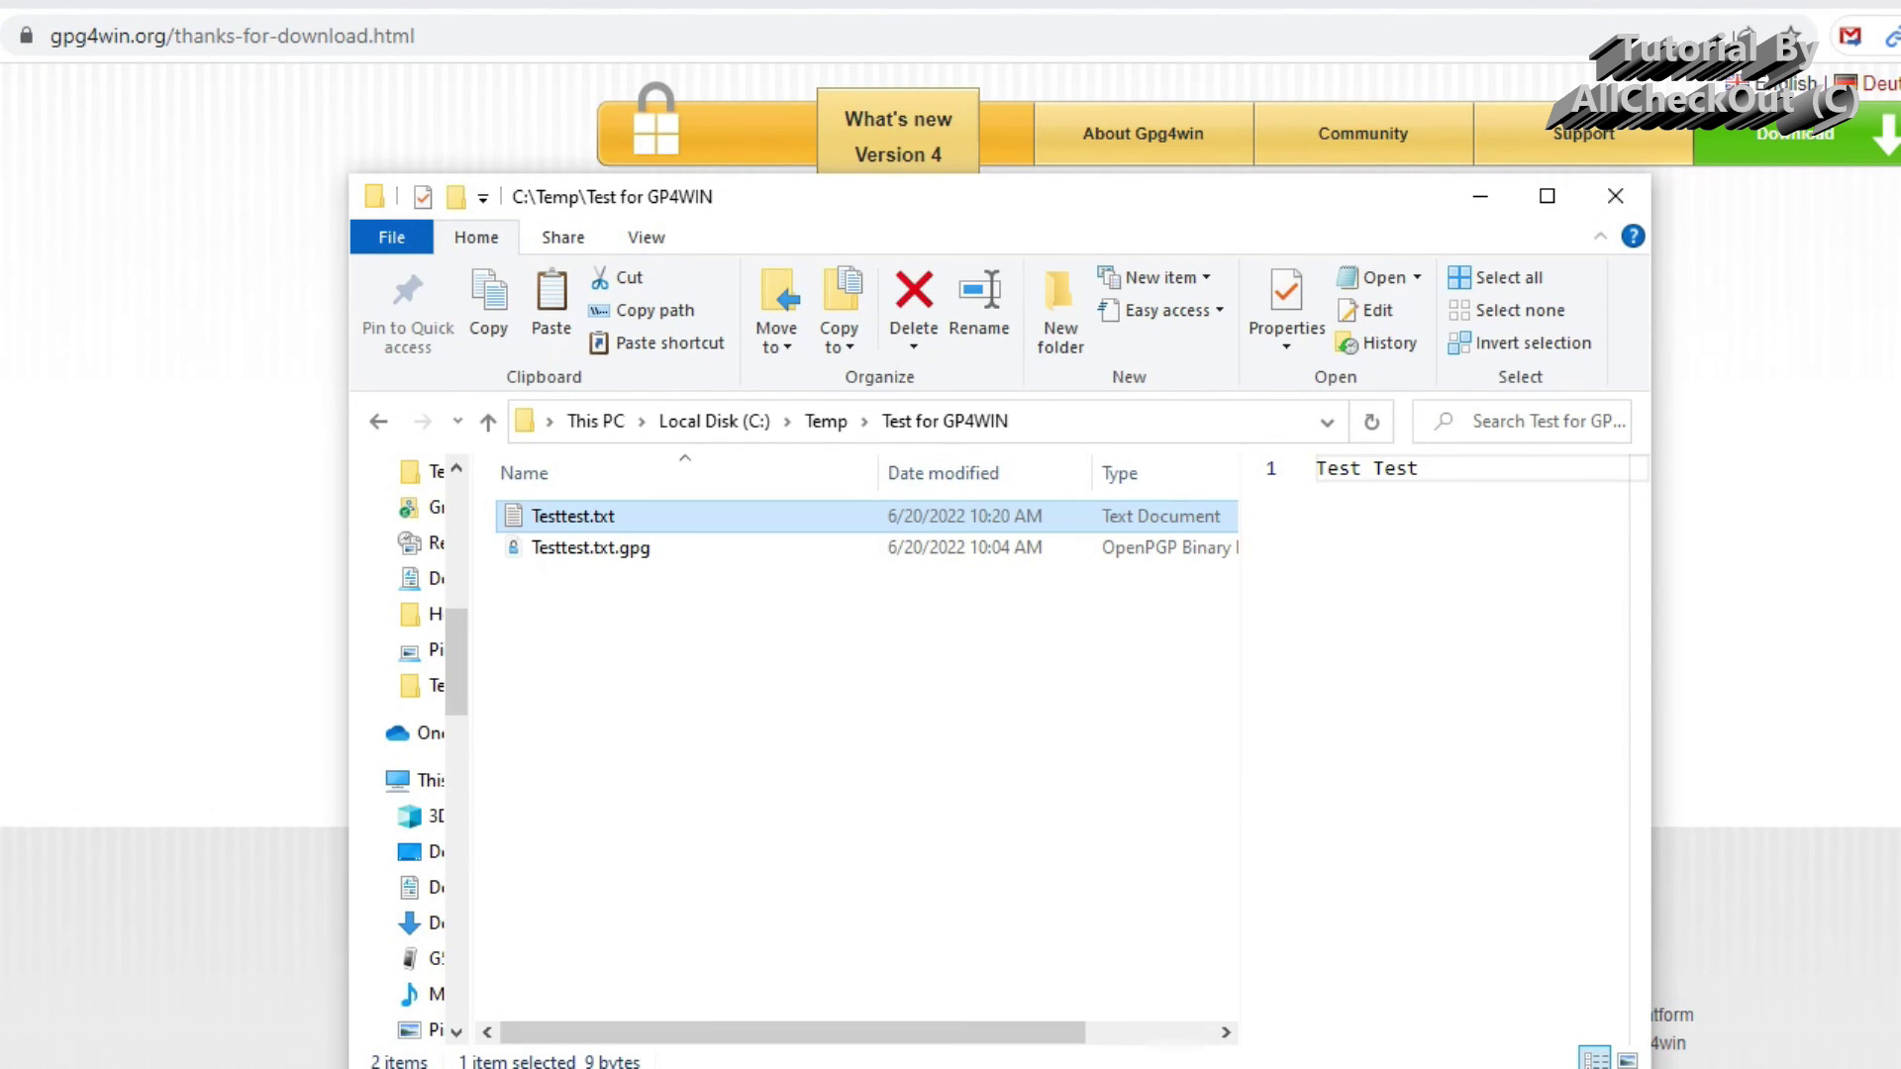